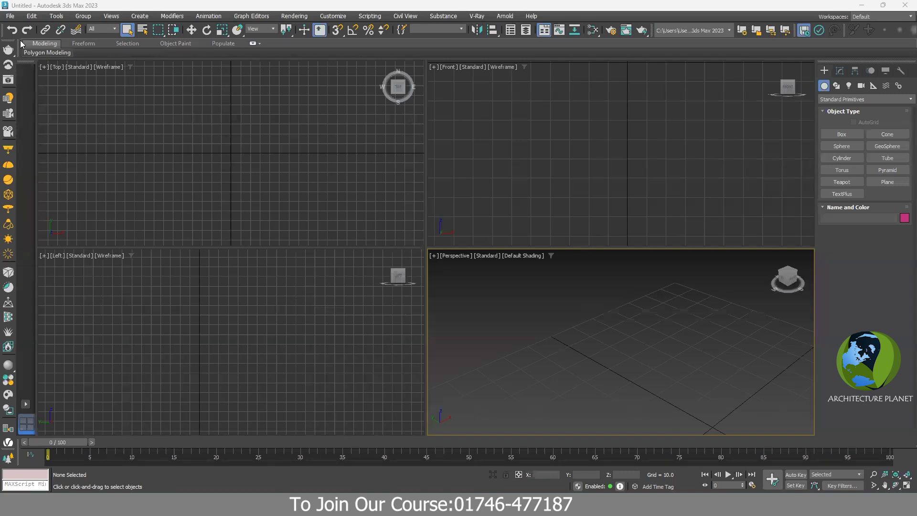
- Look through the Edit menu and neighbouring menu commands, then dismiss the open list
left_click(32, 17)
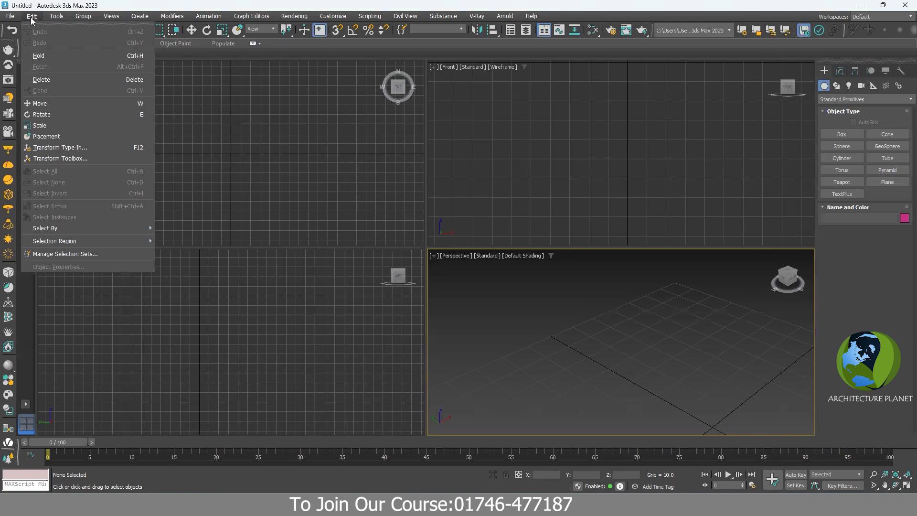
mouse_move(57, 17)
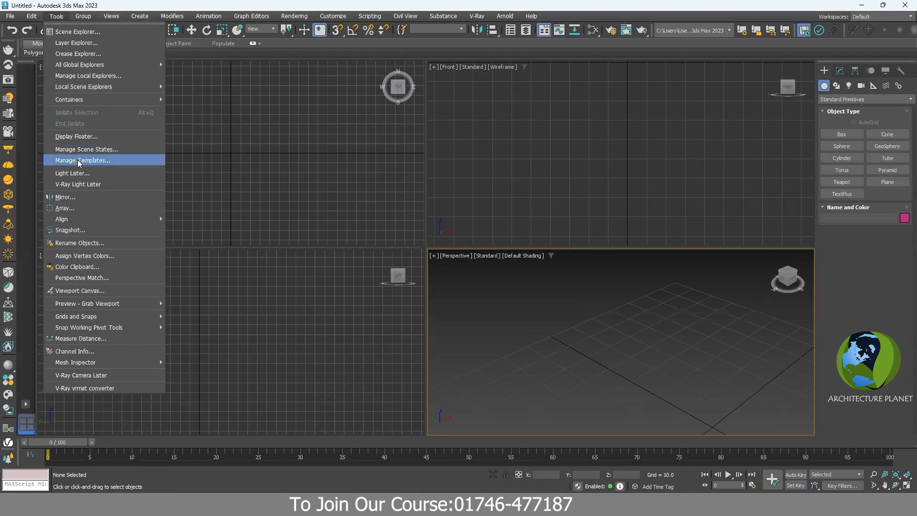
mouse_move(110, 19)
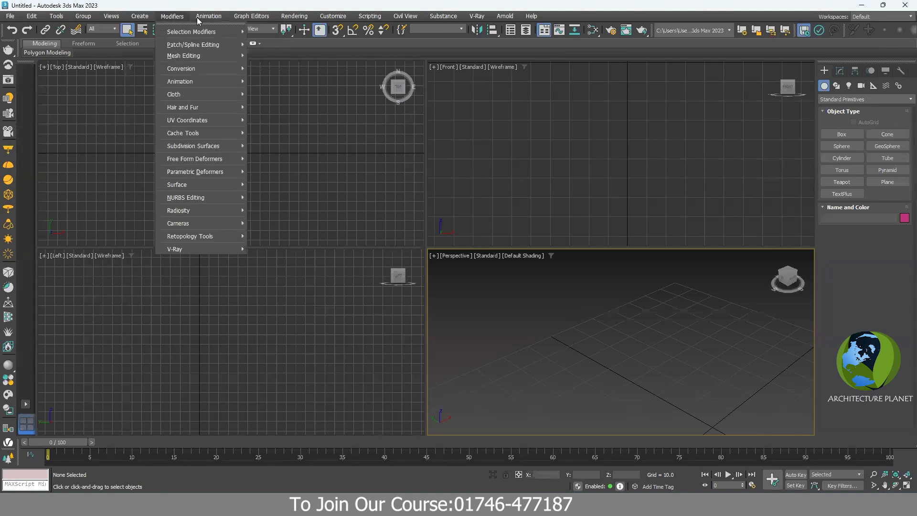
mouse_move(215, 18)
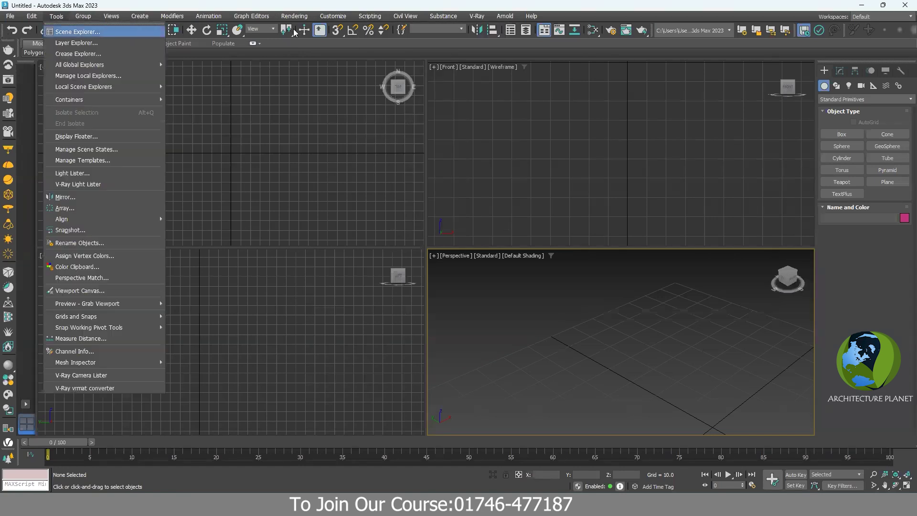
key("Down")
key("Down")
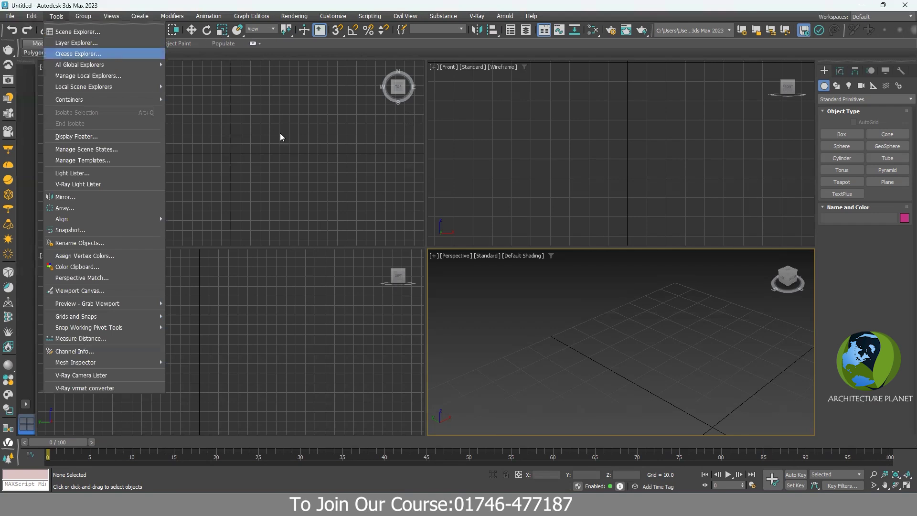
left_click(280, 138)
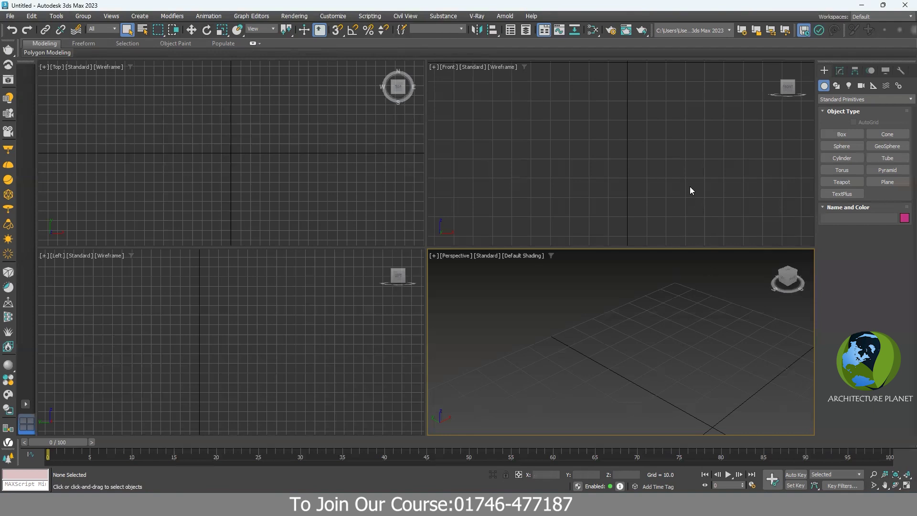
- Zoom the Perspective view out and cycle through the viewports, finishing with Front active
scroll(552, 322, "down", 4)
left_click(540, 109)
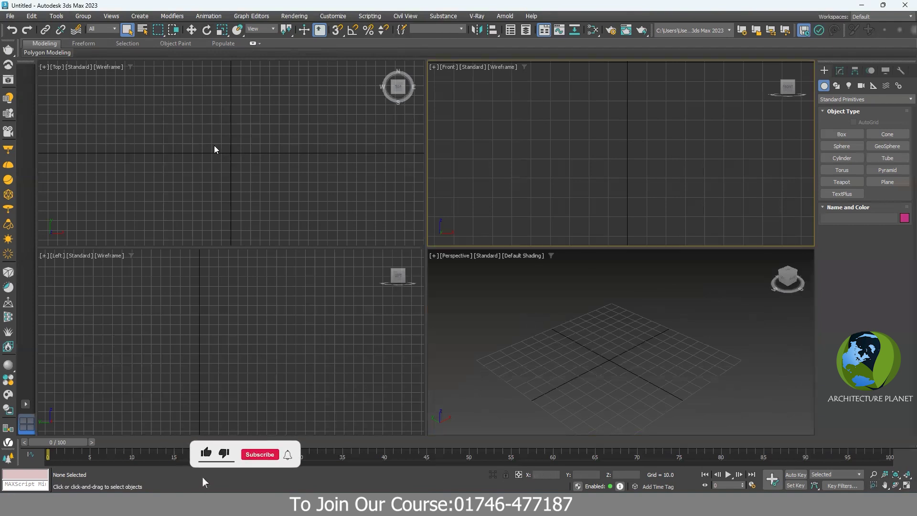
left_click(216, 185)
left_click(223, 370)
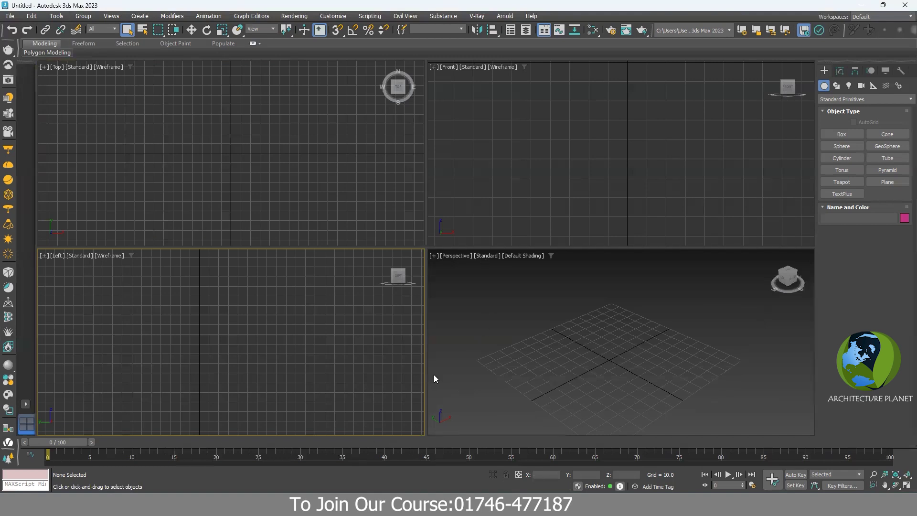
left_click(604, 358)
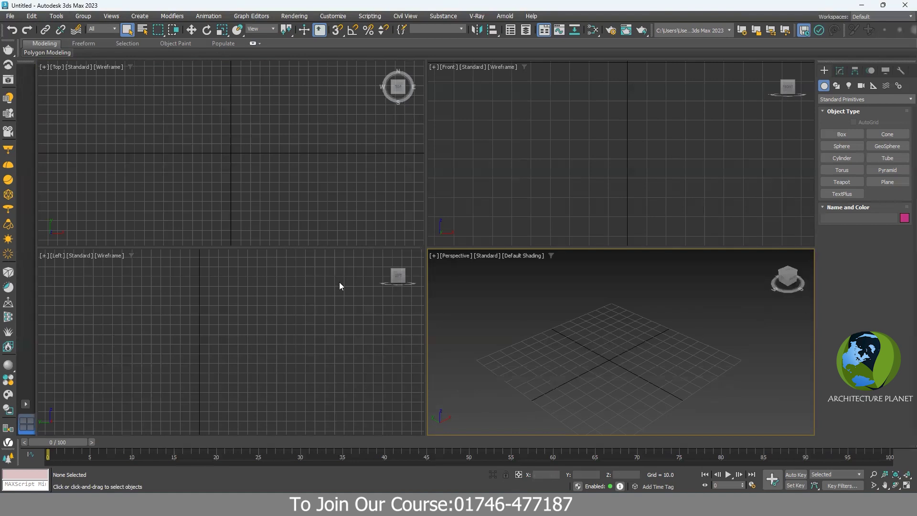
left_click(518, 171)
left_click(287, 183)
left_click(555, 336)
left_click(566, 206)
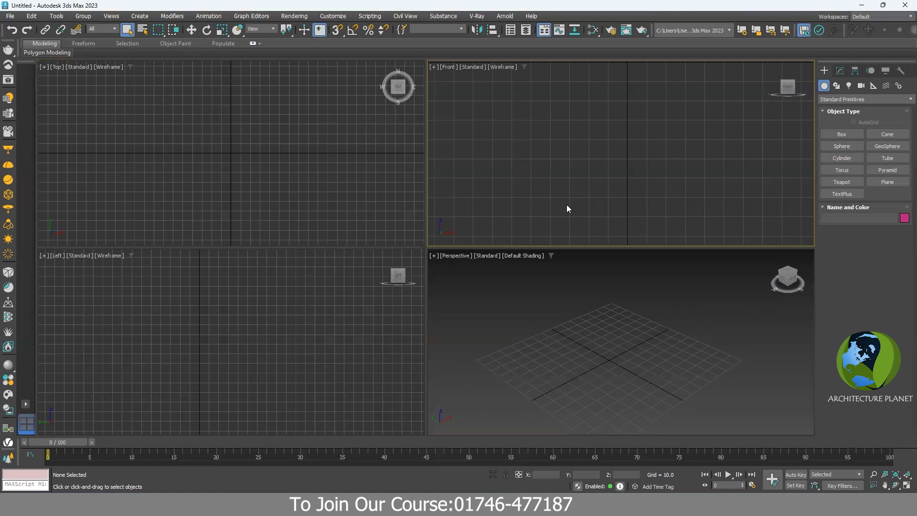
left_click(334, 357)
left_click(576, 168)
- Turn on the Layers toolbar and dock it at the lower left
right_click(562, 16)
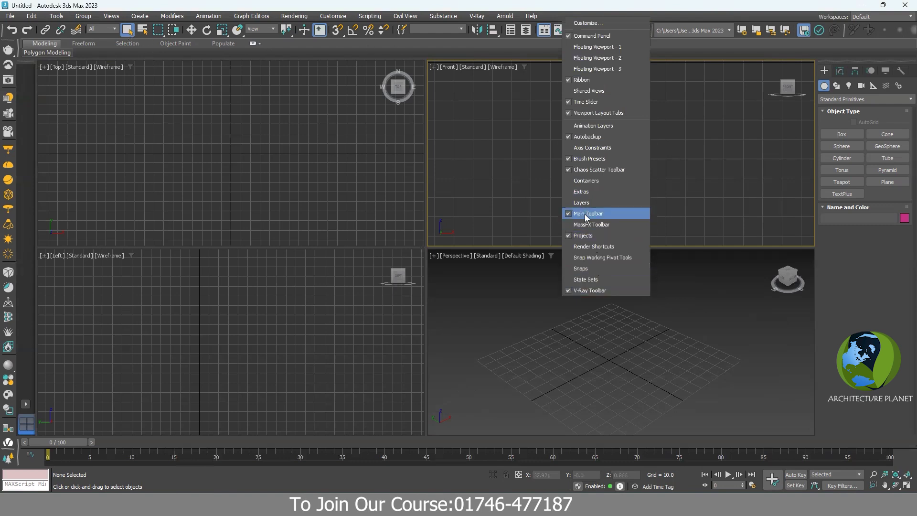
left_click(581, 203)
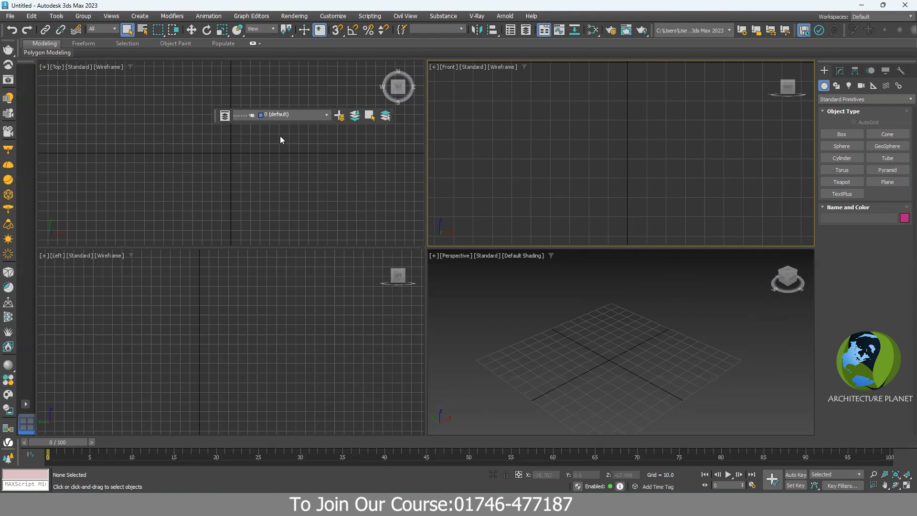
left_click_drag(222, 116, 9, 413)
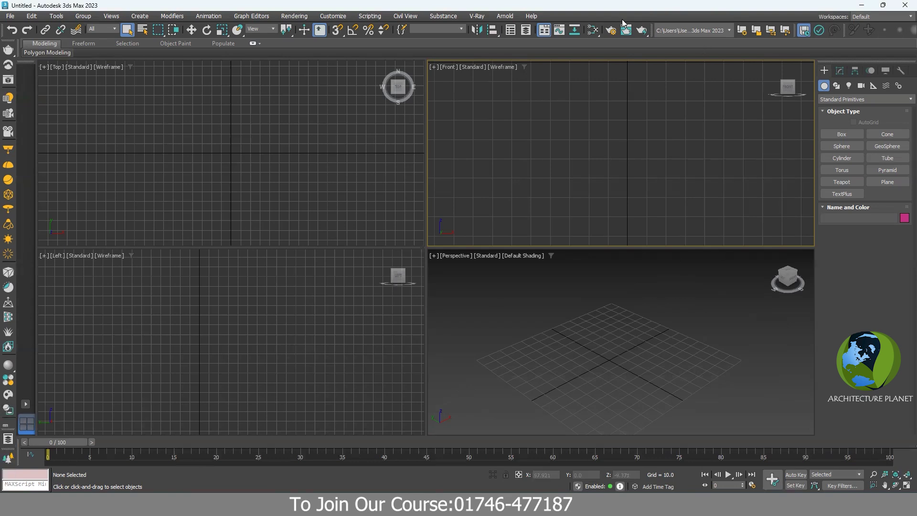
- Hide the Command Panel, then show it again
right_click(572, 13)
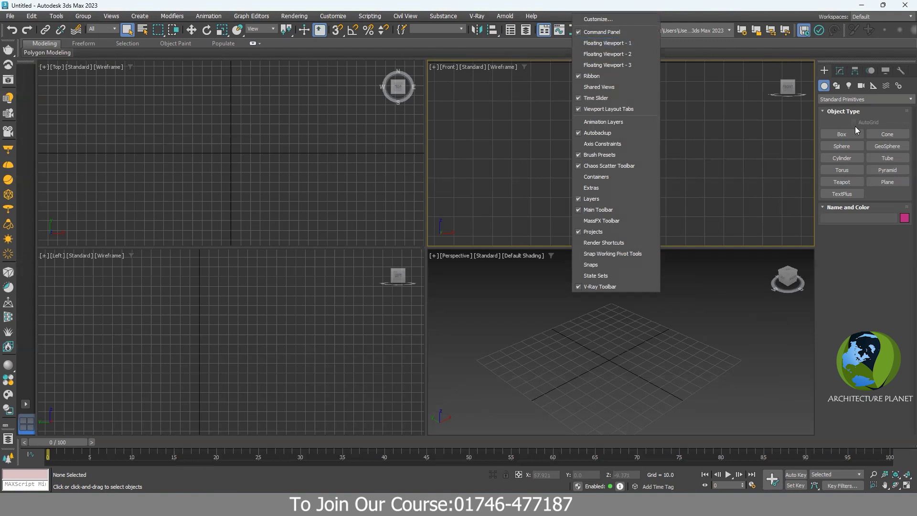
left_click(601, 32)
right_click(565, 15)
left_click(601, 33)
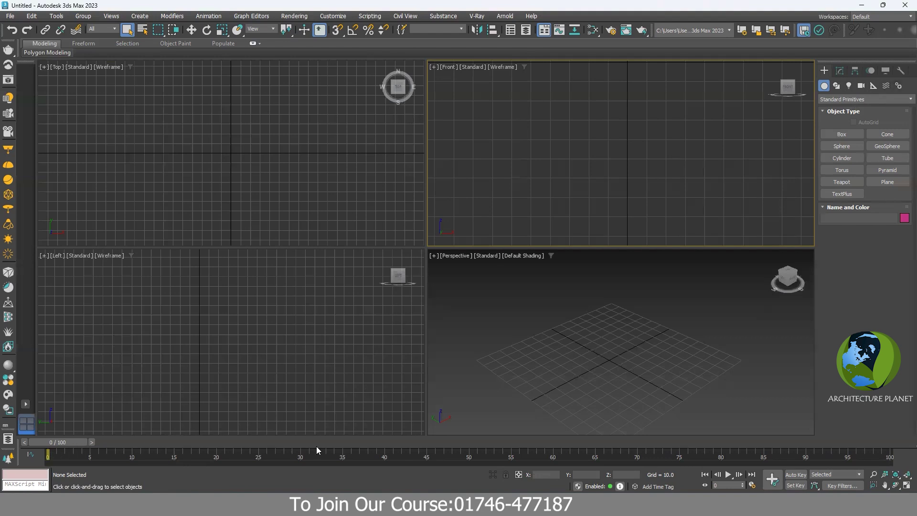
mouse_move(65, 444)
left_mouse_down()
mouse_move(336, 453)
mouse_move(346, 438)
mouse_move(666, 445)
mouse_move(223, 445)
mouse_move(516, 421)
mouse_move(479, 428)
left_mouse_up()
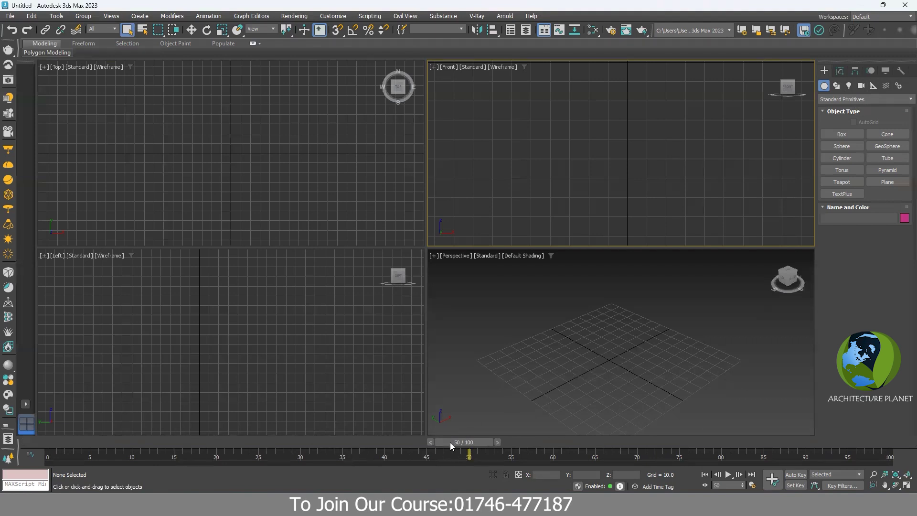
left_click_drag(469, 443, 44, 453)
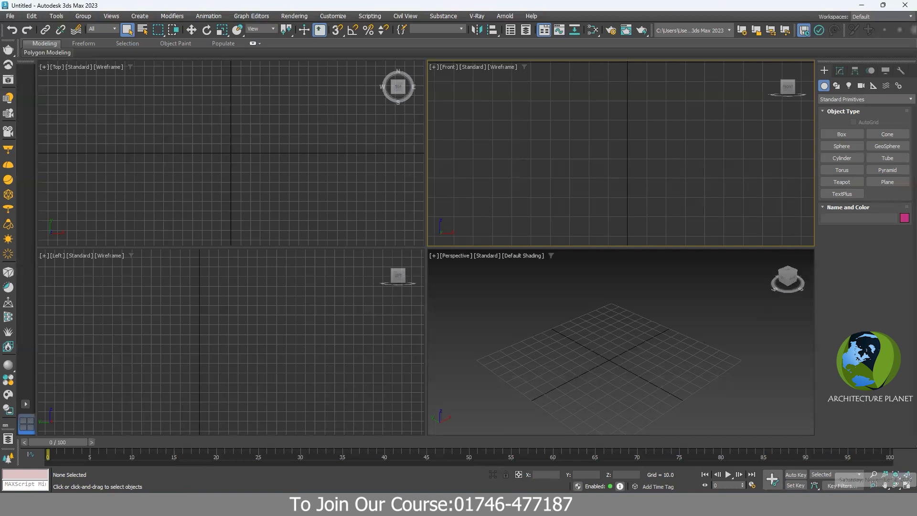
- Play and stop the animation, set the time slider to frame 14, and pan the Top view
left_click(728, 475)
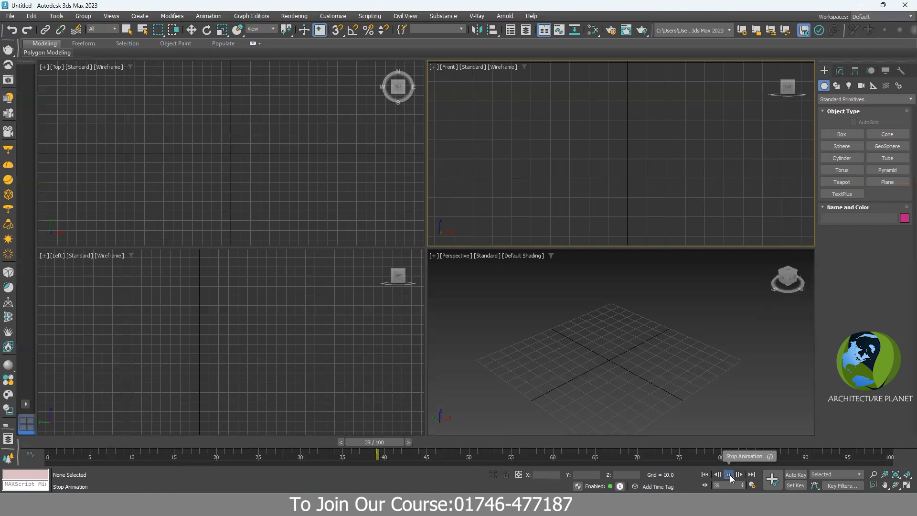
left_click(729, 474)
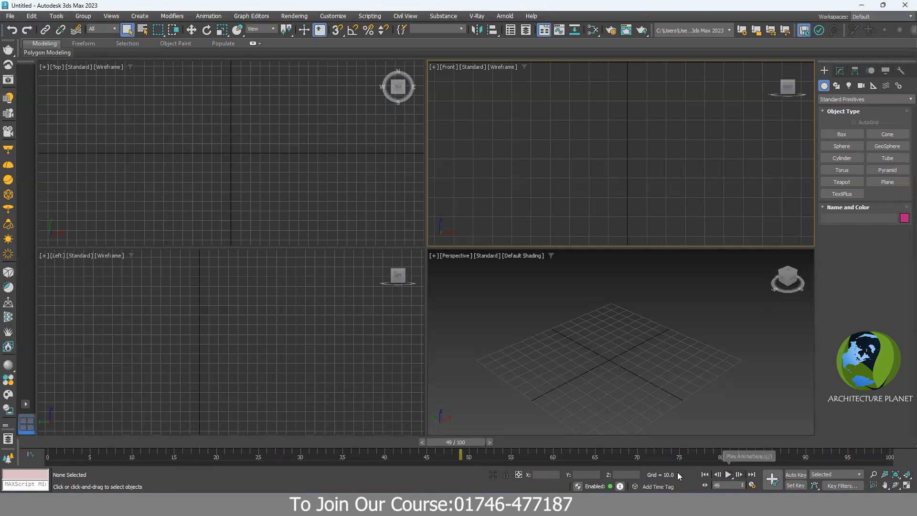
left_click_drag(313, 441, 173, 442)
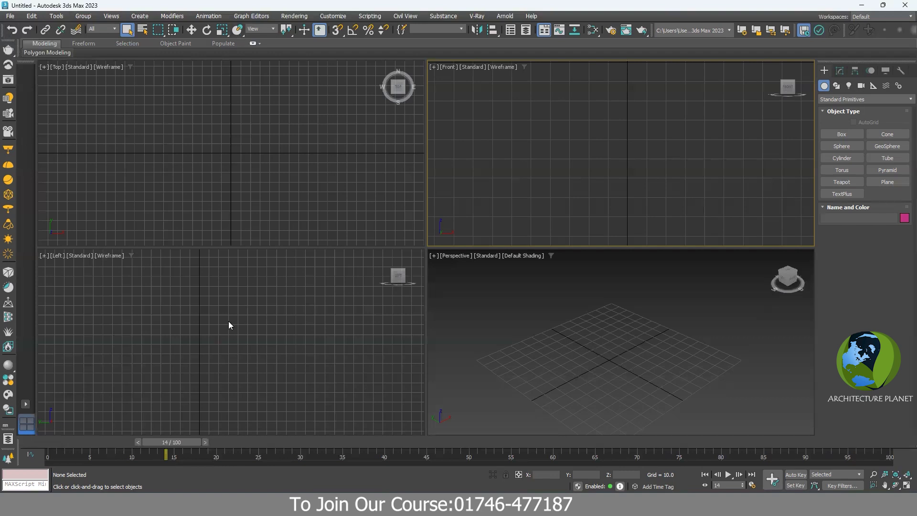
middle_click_drag(238, 187, 204, 186)
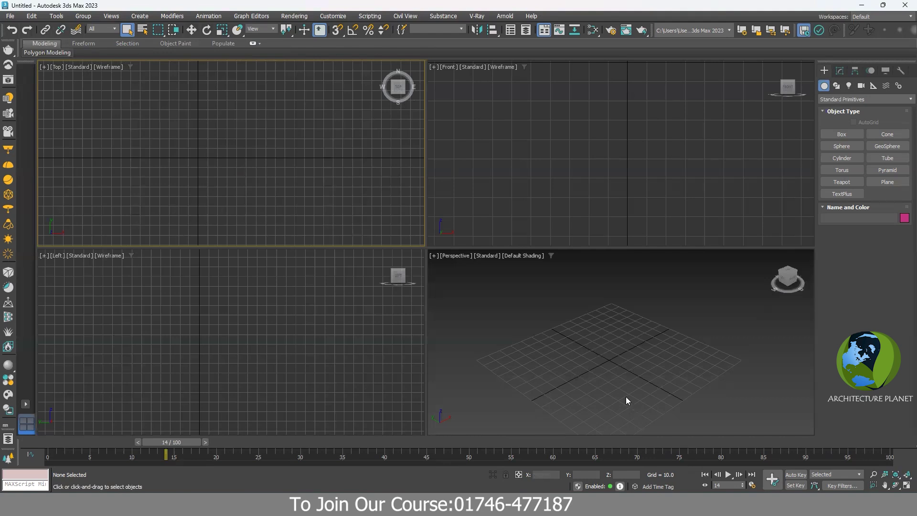
left_click(839, 71)
left_click(824, 71)
left_click(838, 70)
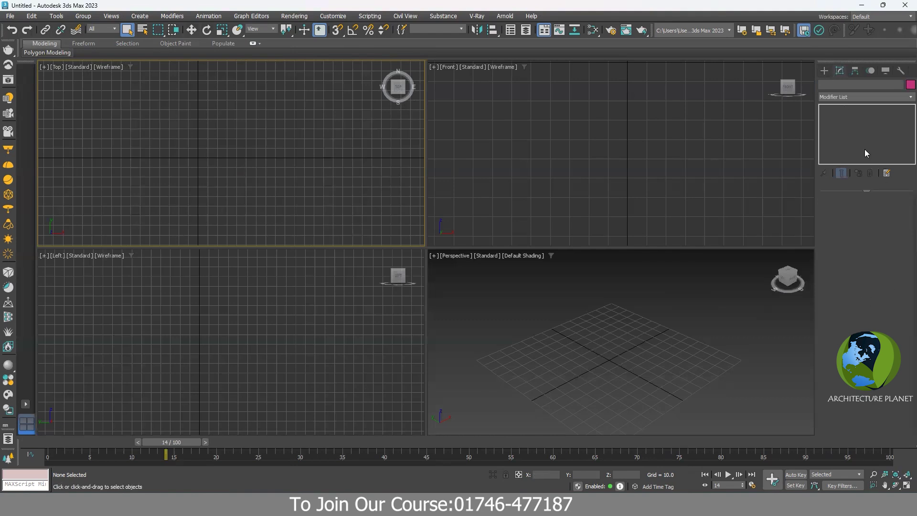
left_click(824, 68)
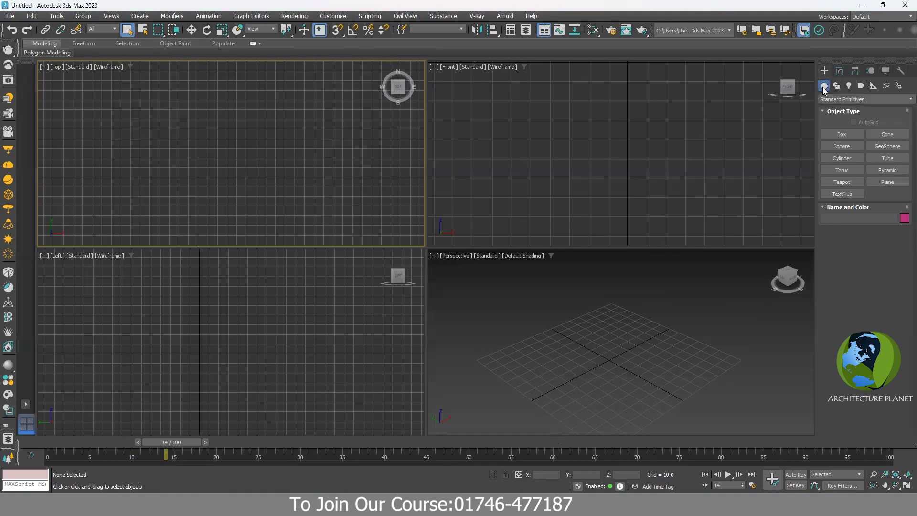
left_click(846, 100)
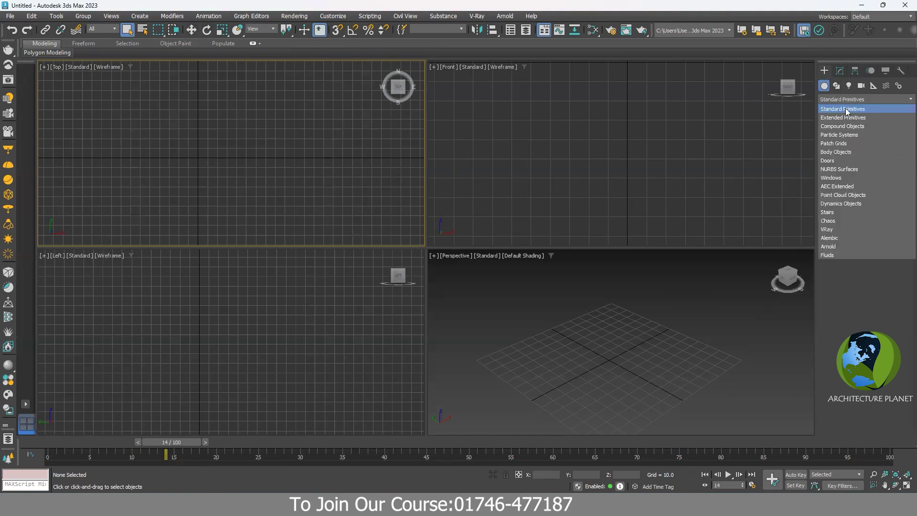
left_click(844, 126)
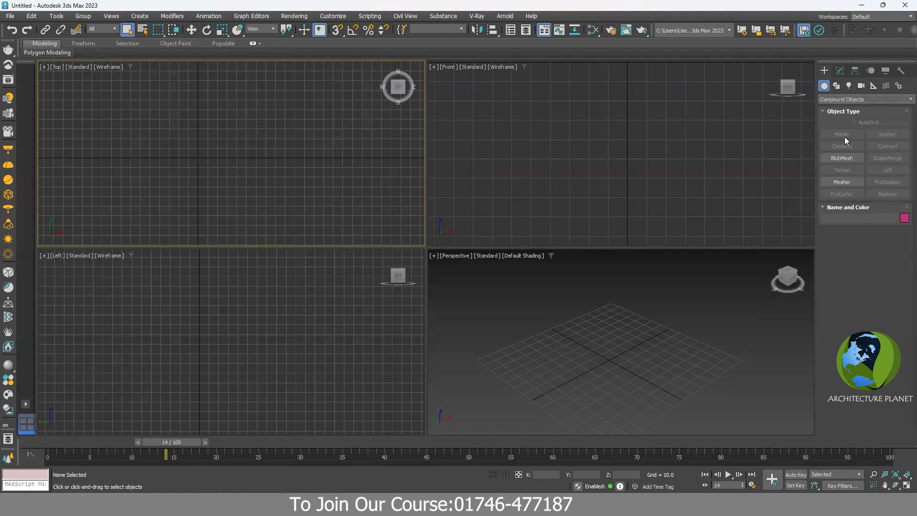
left_click(837, 100)
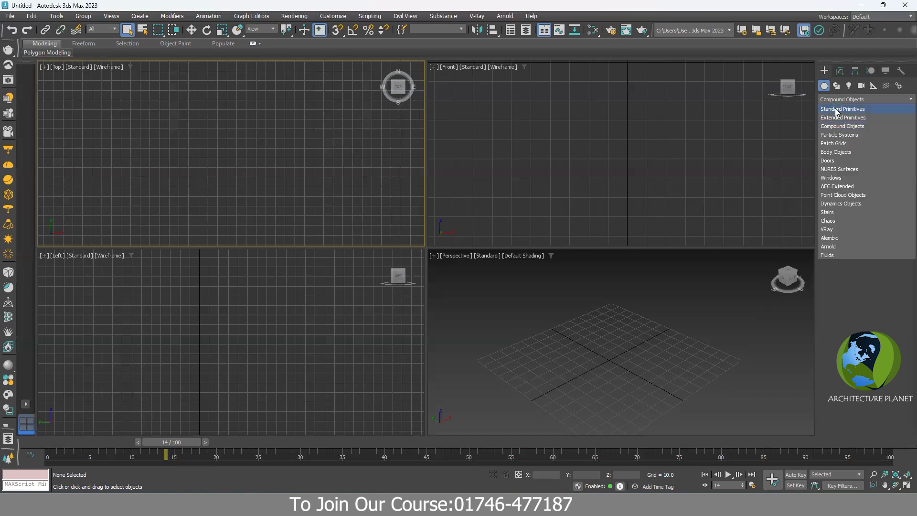
left_click(837, 110)
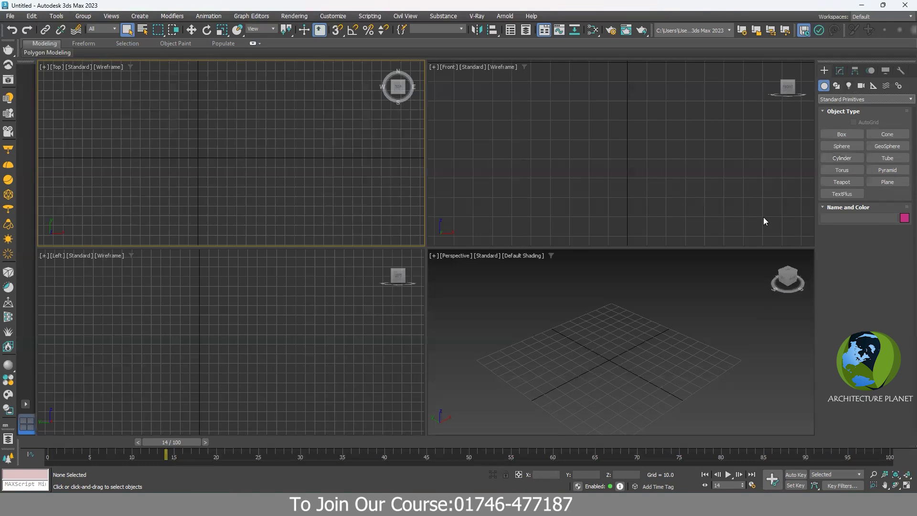
- Create a pink Box001 sized 98.046 × 148.232 × 99.937 in the Perspective view
left_click(845, 134)
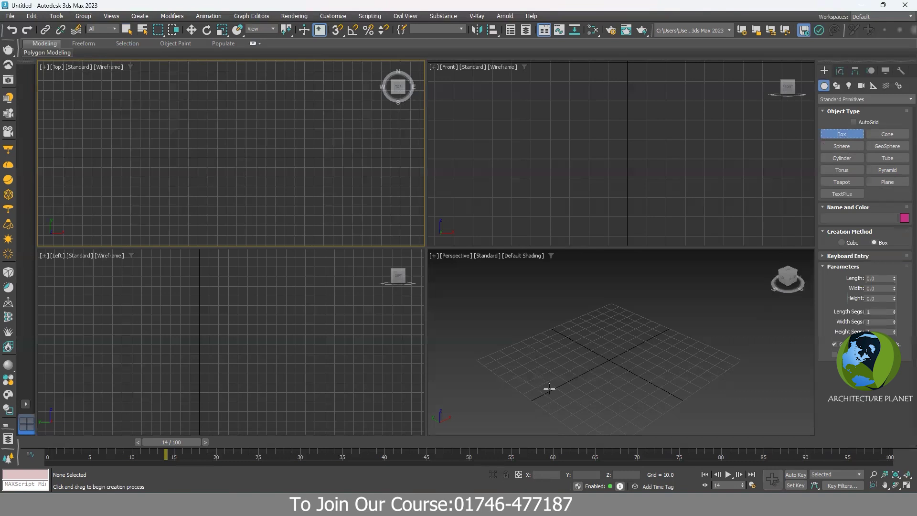
middle_click_drag(593, 361, 549, 306)
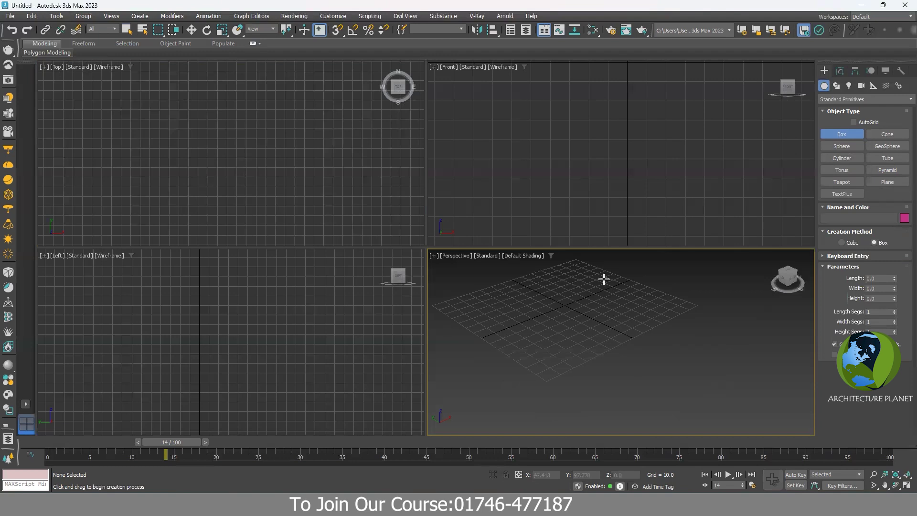
left_click_drag(654, 283, 604, 417)
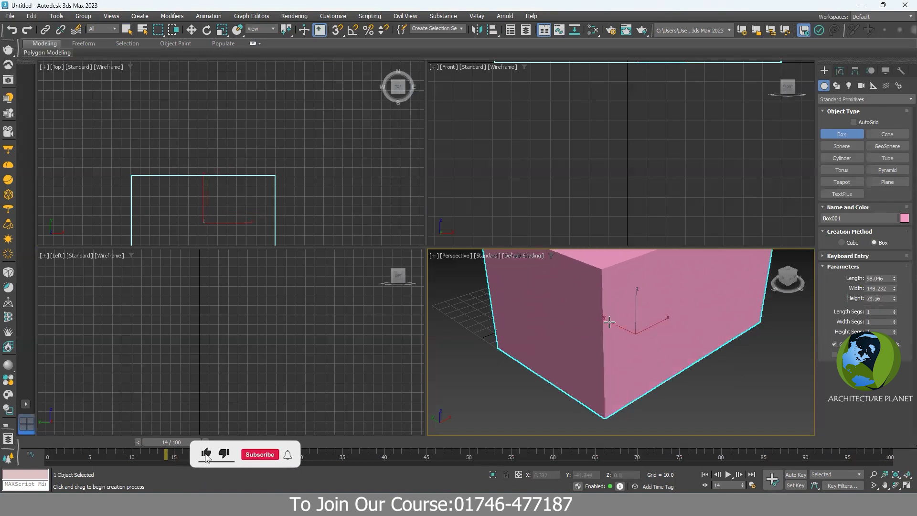
scroll(610, 298, "down", 5)
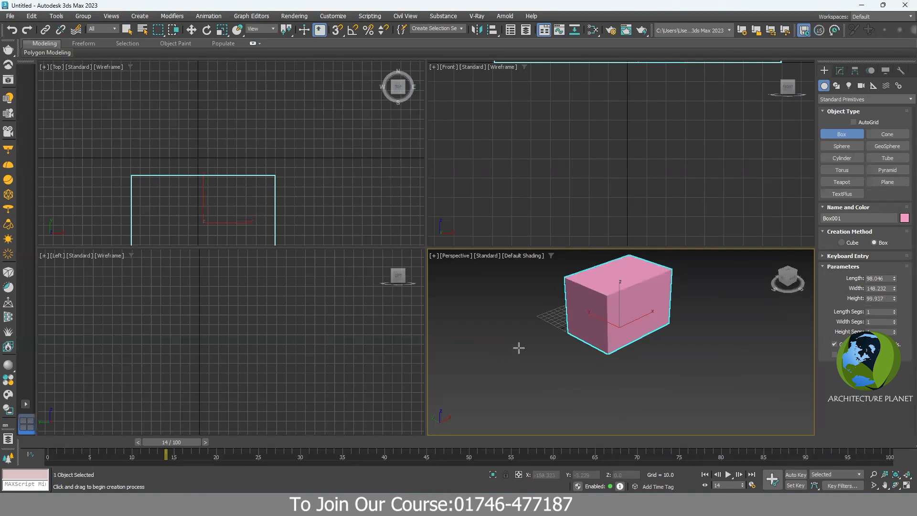
- Add an orange Sphere001 of radius 66.287 to the right of the box
middle_click_drag(615, 329, 582, 354)
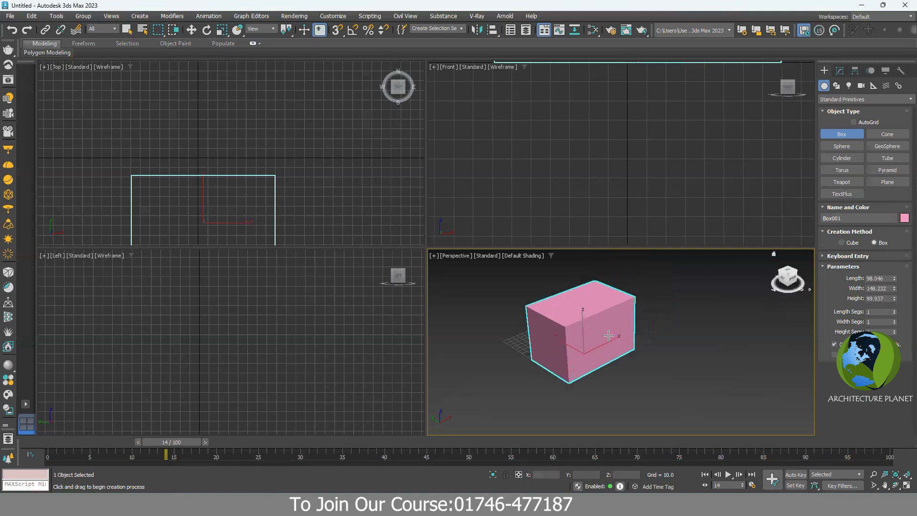
left_click(842, 146)
left_click_drag(683, 354, 715, 354)
- Draw a small cylinder in front of the sphere, then cancel it
left_click(842, 159)
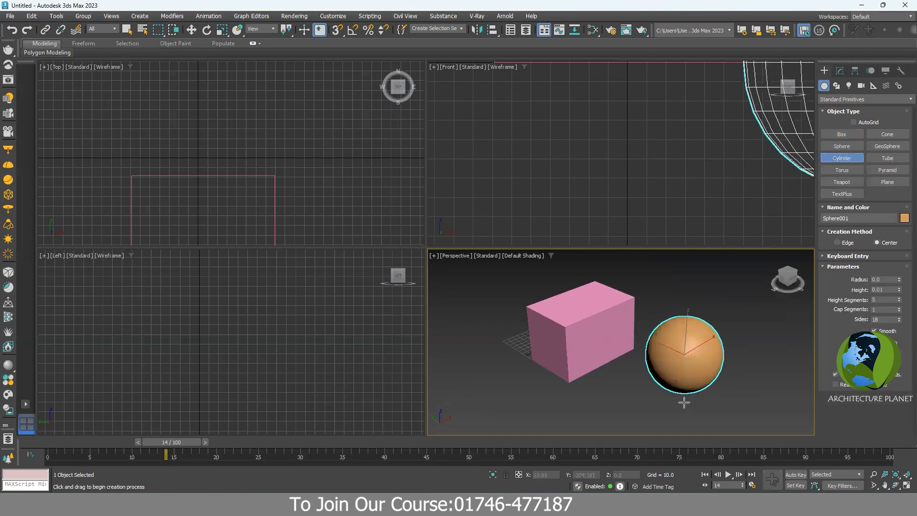
left_click_drag(647, 394, 631, 408)
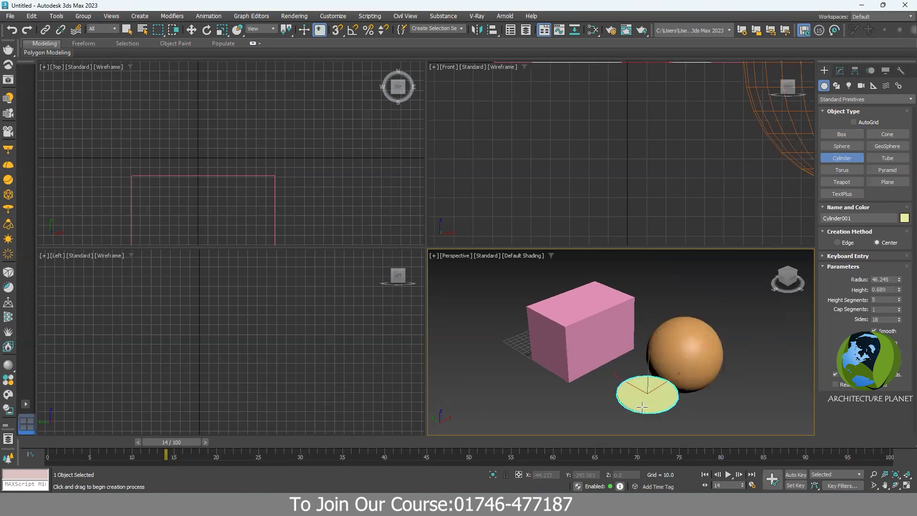
left_click(639, 412)
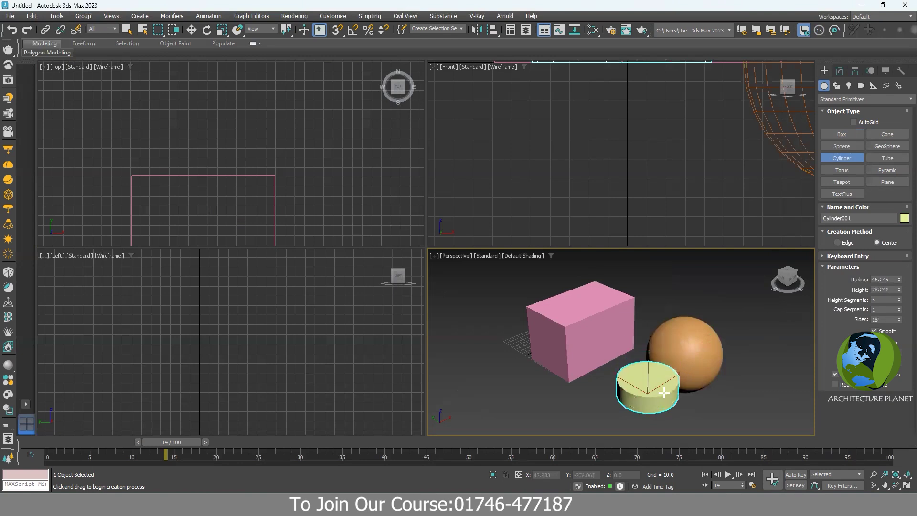
right_click(664, 393)
- Start a new wide cylinder base in front of the sphere and box
left_click(842, 158)
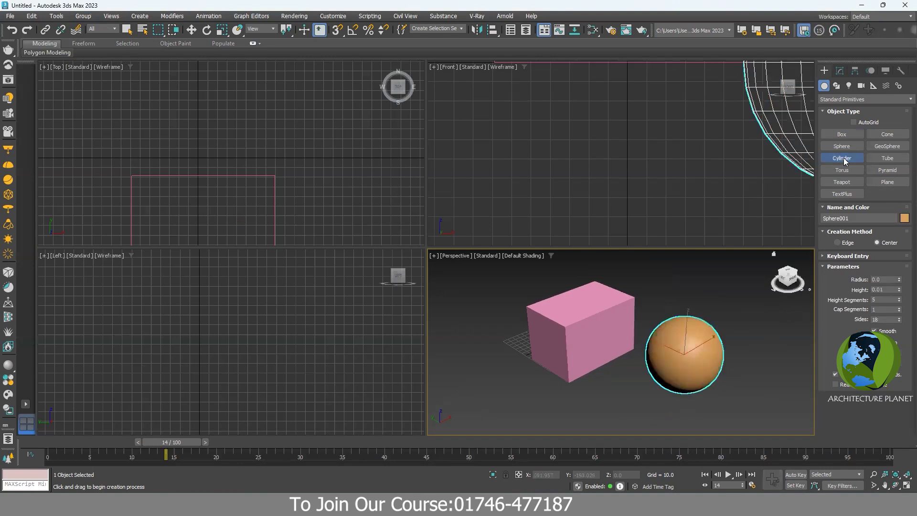
middle_click_drag(613, 379, 569, 371)
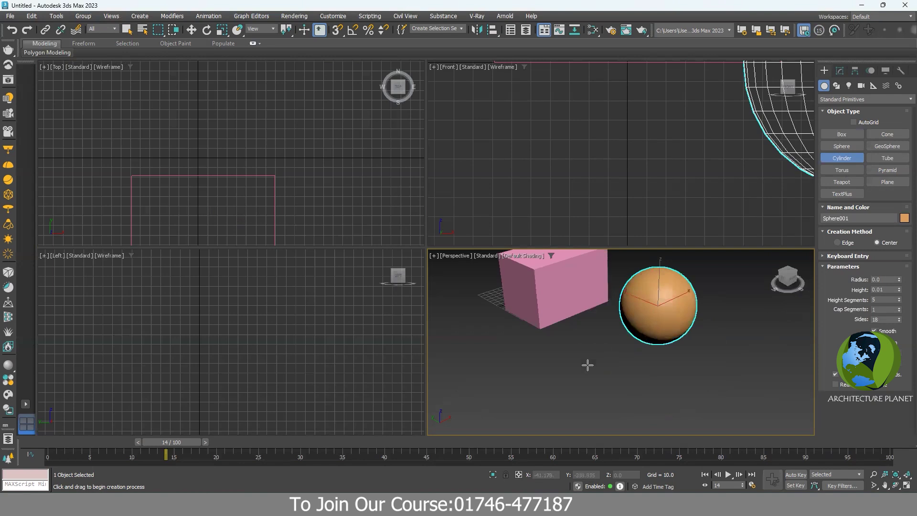
left_click_drag(608, 332, 600, 366)
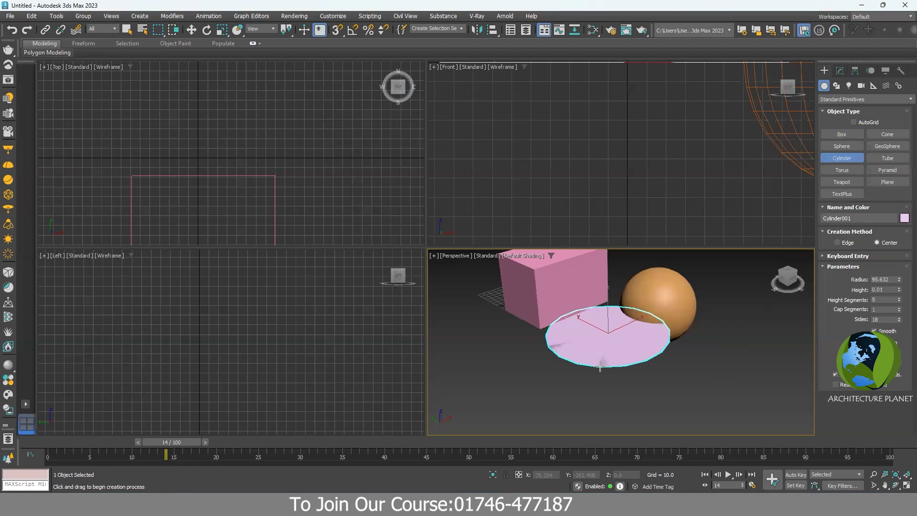
left_click_drag(600, 366, 598, 371)
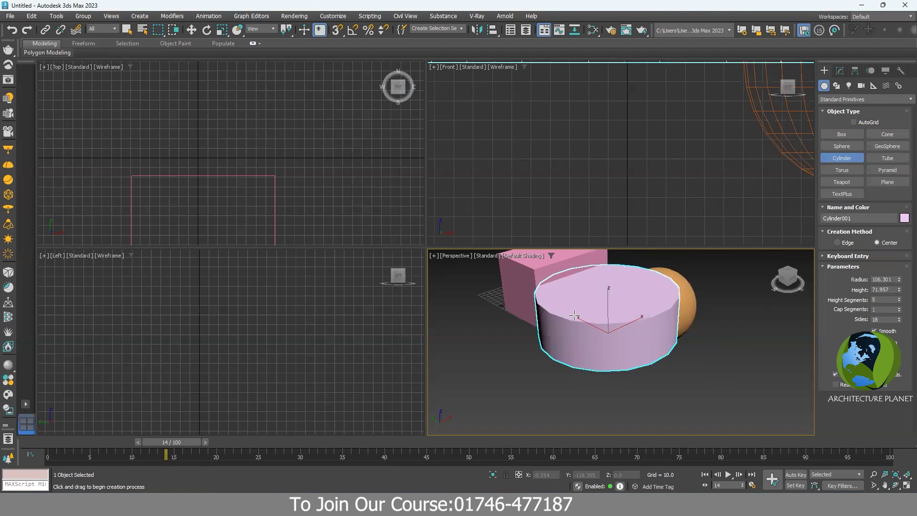
- Add a pink torus to the right of the cylinder and set its ring thickness
scroll(574, 315, "down", 3)
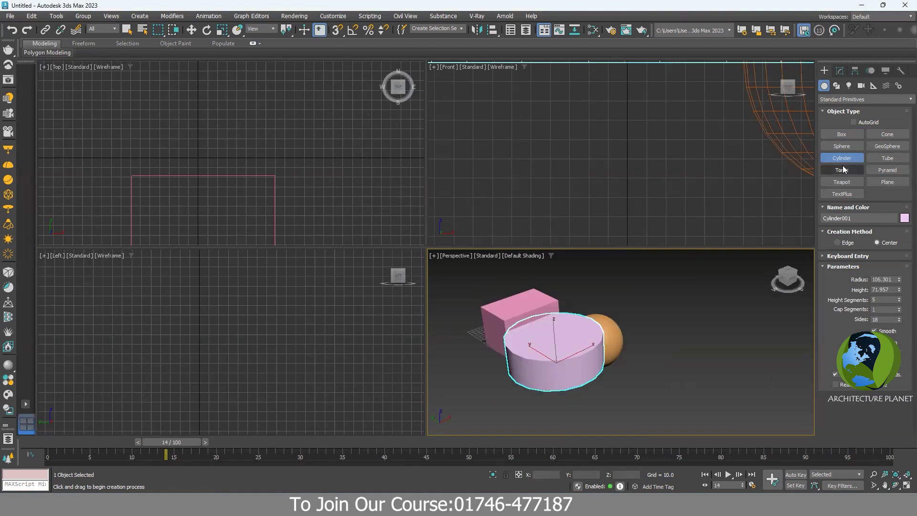
left_click(848, 172)
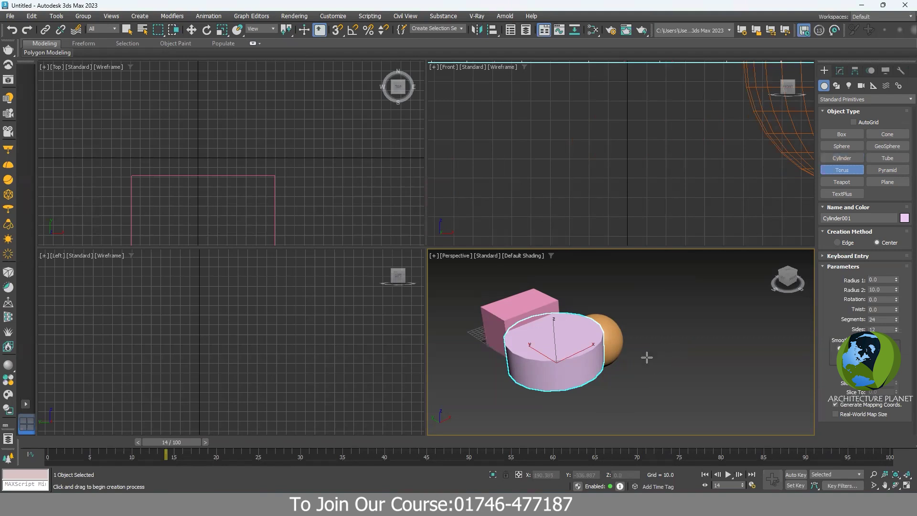
left_click_drag(650, 356, 641, 381)
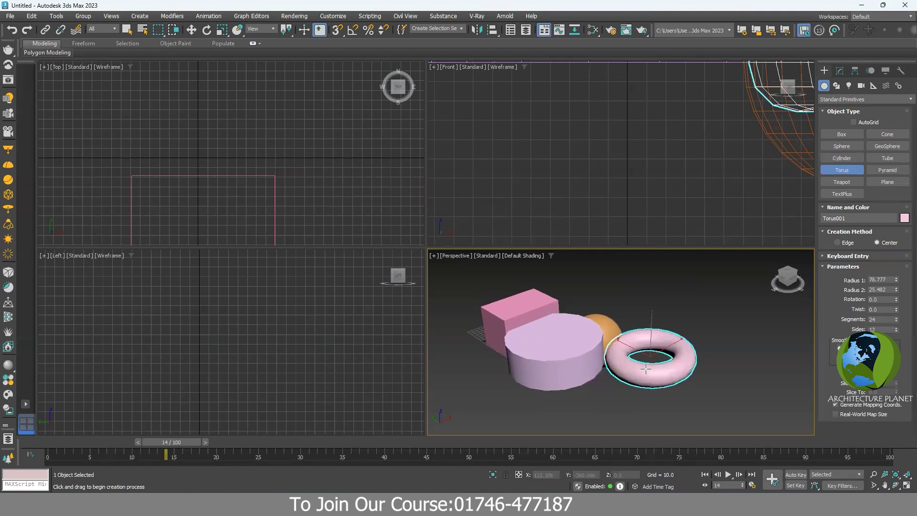
left_click(646, 368)
- Place a green teapot in front of the torus and begin a red cone's base
left_click(840, 182)
mouse_move(608, 401)
left_mouse_down()
mouse_move(598, 421)
mouse_move(615, 402)
left_mouse_up()
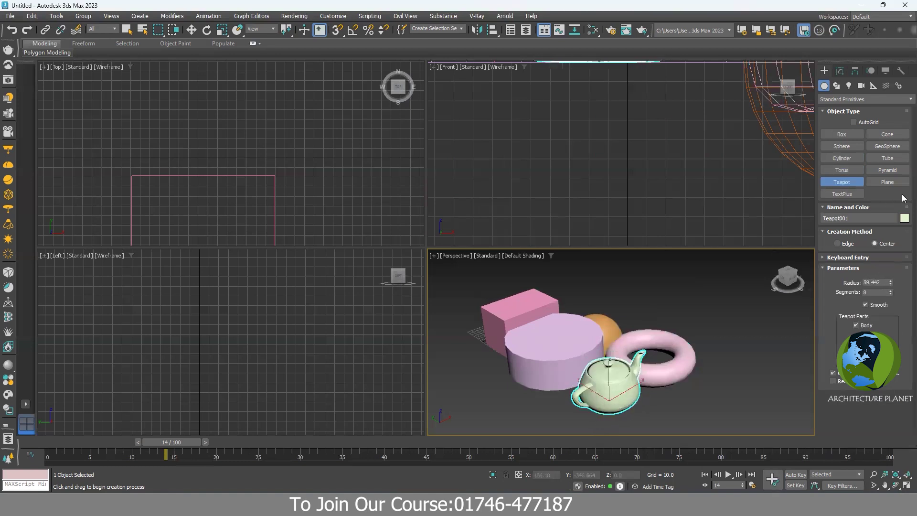
left_click(888, 134)
left_click_drag(710, 284, 710, 297)
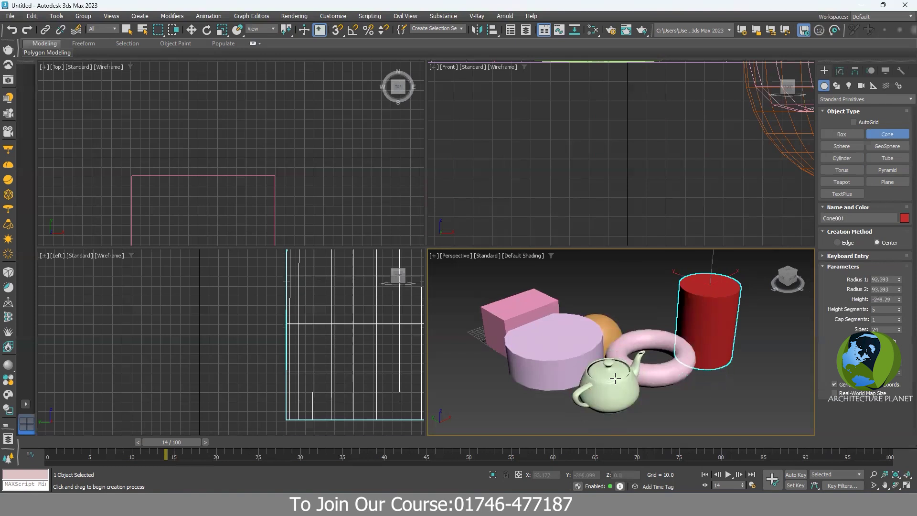
- Raise the red cone's height, then cancel the unfinished cone
middle_click_drag(638, 338, 606, 368)
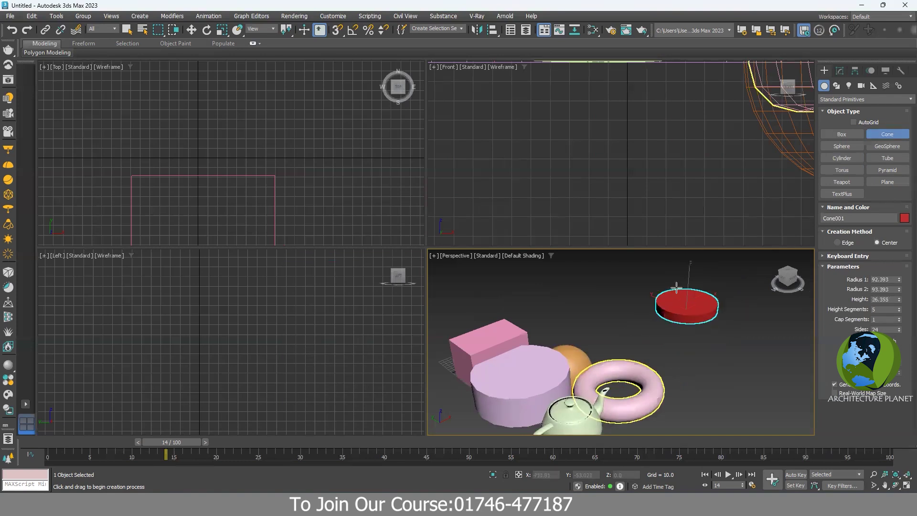
left_click(640, 318)
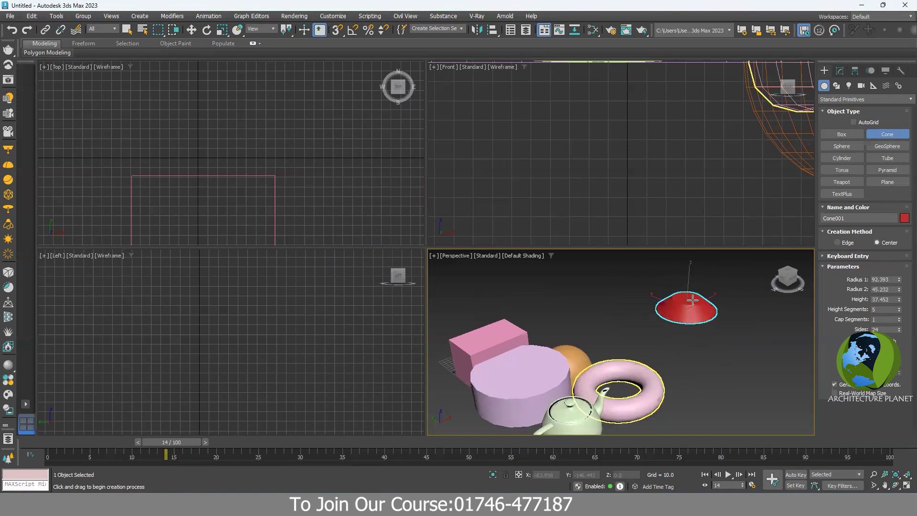
right_click(893, 125)
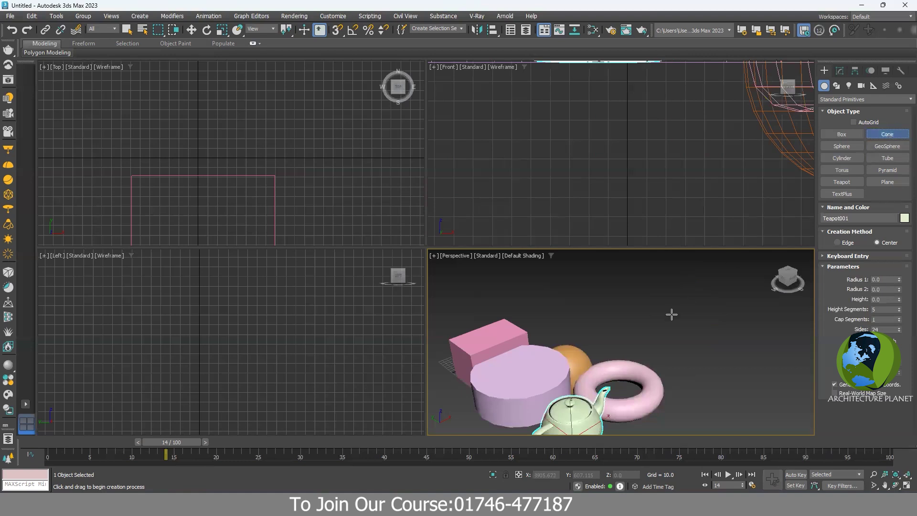
- Zoom out and draw a new cone base in front of the torus
scroll(671, 314, "down", 3)
scroll(803, 222, "down", 2)
left_click_drag(618, 354, 615, 380)
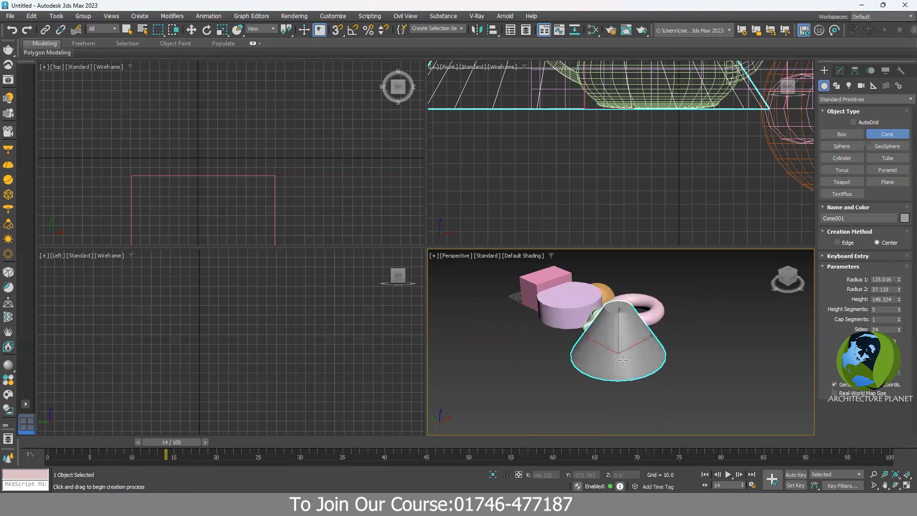
- Narrow the cone's top radius to 37.133 and add a geosphere at the front left
left_click(622, 361)
left_click(887, 146)
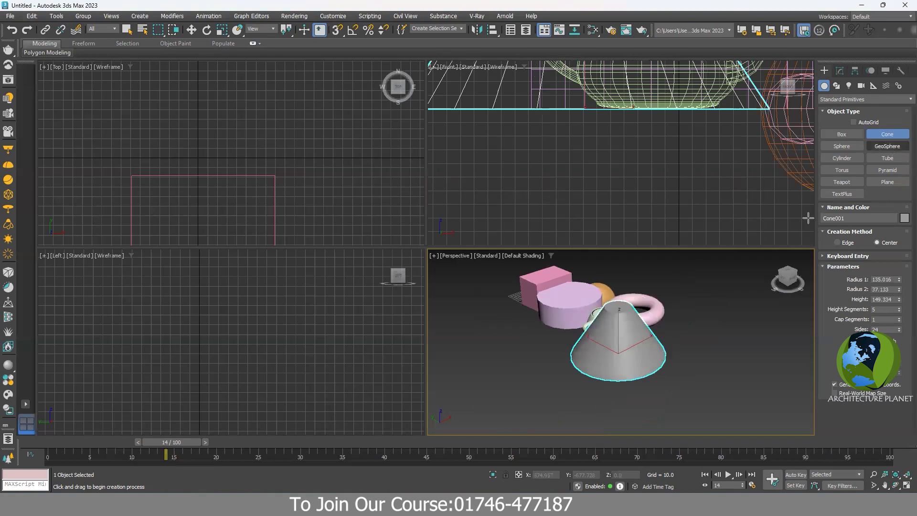
left_click_drag(544, 357, 582, 337)
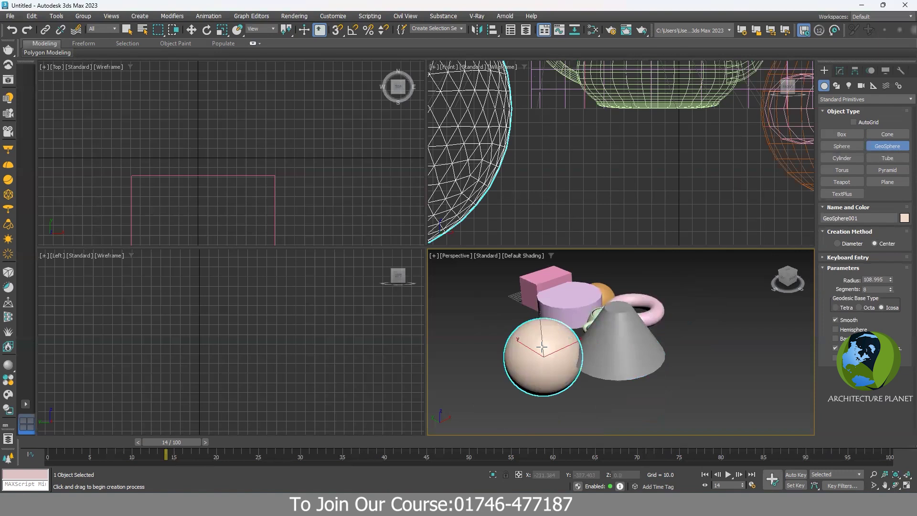
- Create two tubes, one in front of the cone and a wider one at front right
left_click(881, 158)
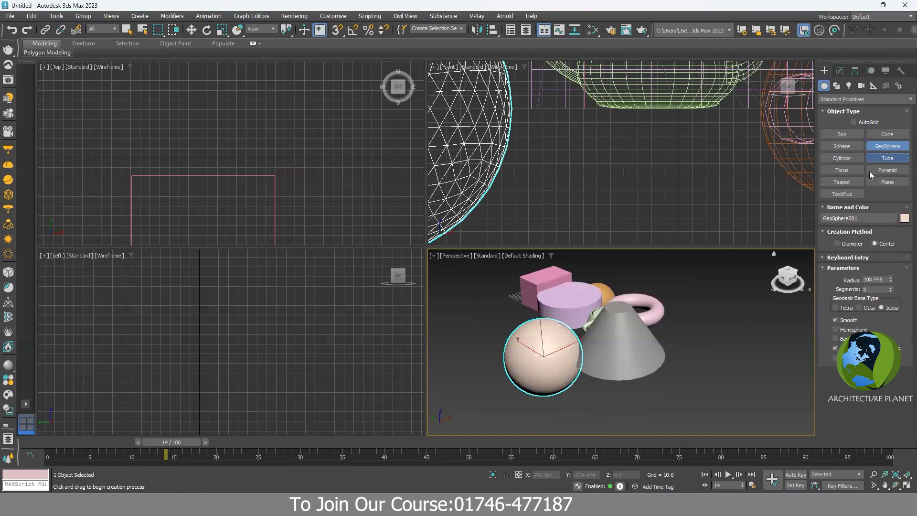
left_click_drag(601, 391, 604, 403)
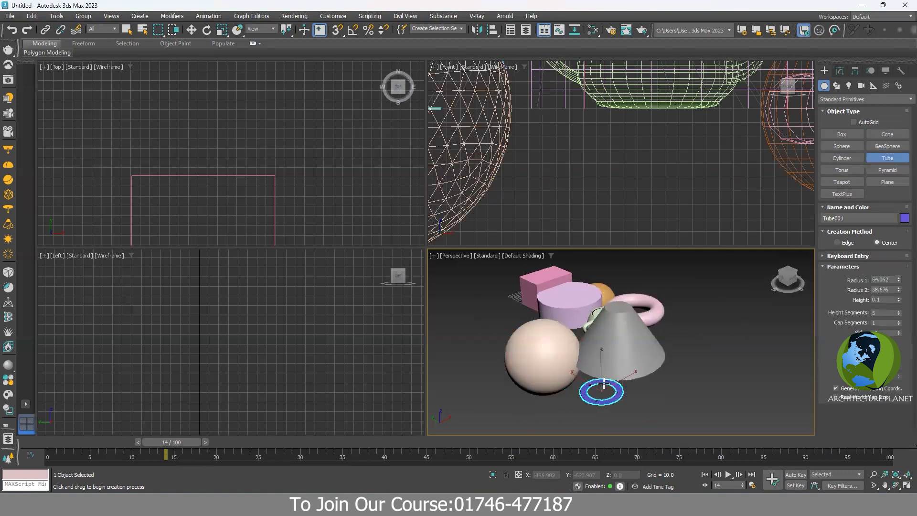
left_click(602, 393)
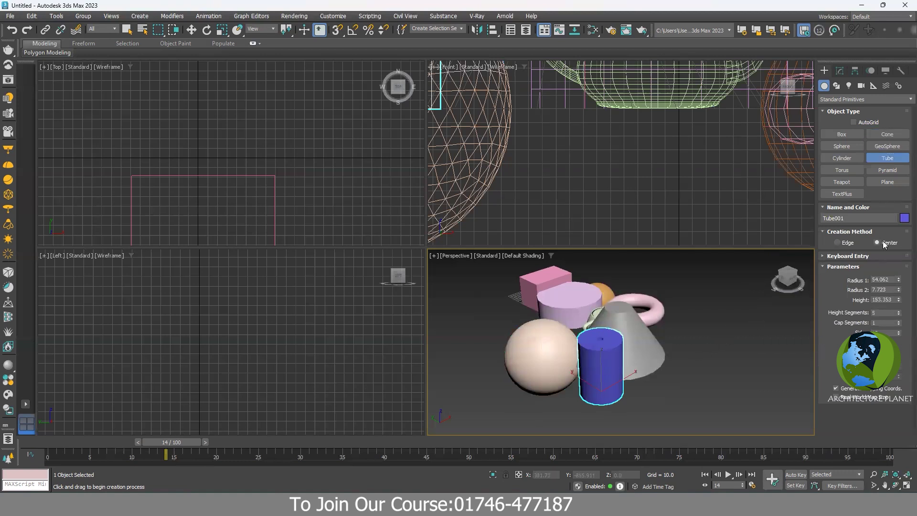
left_click_drag(663, 399, 667, 425)
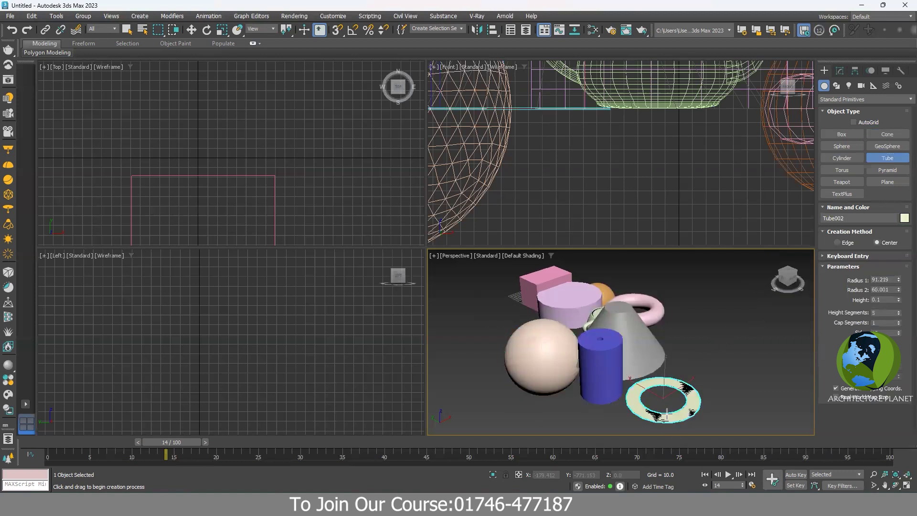
left_click(665, 417)
left_click(674, 336)
- Add Pyramid001 behind the geosphere
left_click(887, 170)
left_click_drag(491, 350, 491, 360)
left_click(504, 287)
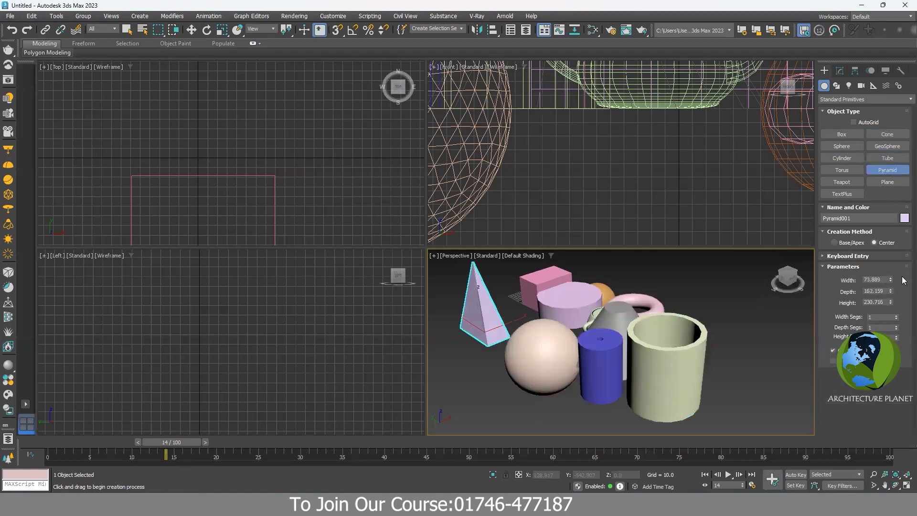
- Draw Plane001, 1085.326 × 2107.314, beneath all the primitives
left_click(883, 183)
scroll(666, 382, "down", 5)
left_click_drag(731, 324, 481, 363)
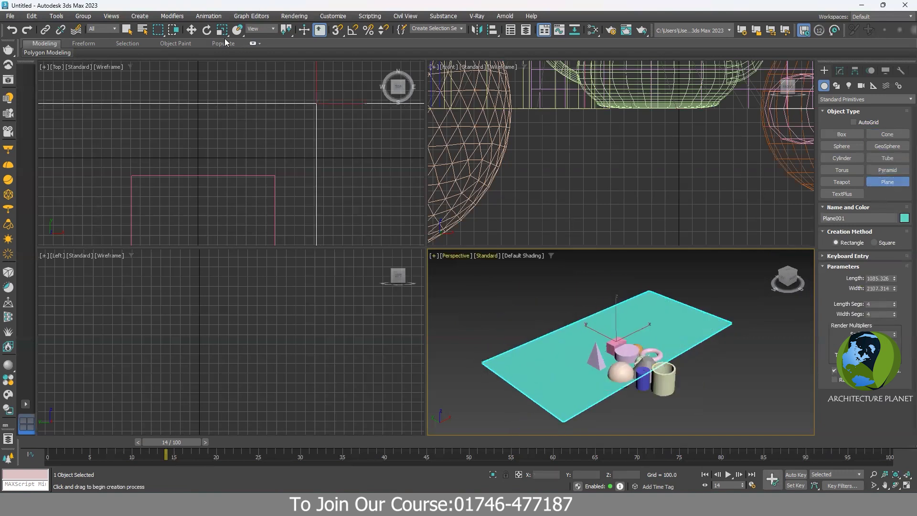
- Slide the plane along its Y axis and pan the Perspective view up-left
left_click(191, 30)
left_click_drag(597, 337, 628, 349)
scroll(632, 357, "up", 2)
scroll(632, 358, "down", 1)
middle_click_drag(632, 357, 577, 337)
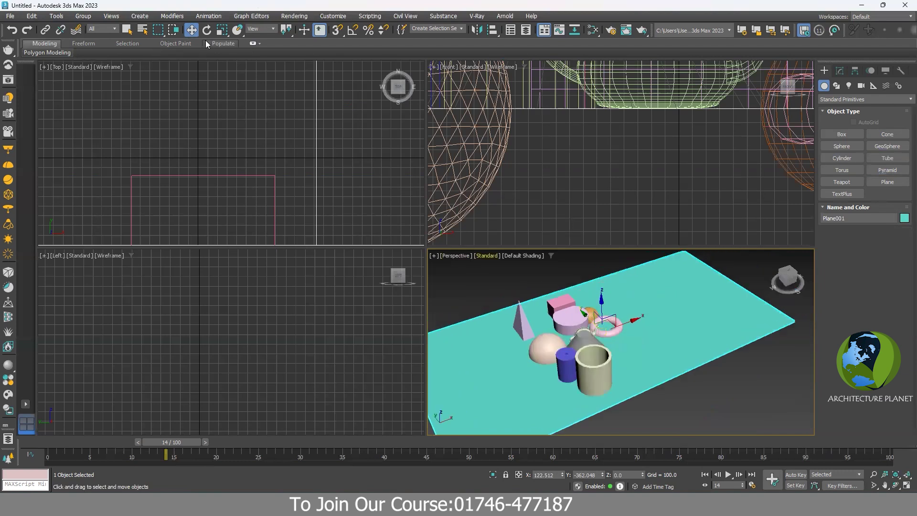
- Select every object with Ctrl+A and delete them all
left_click(846, 133)
scroll(660, 344, "down", 3)
middle_click_drag(660, 344, 631, 323)
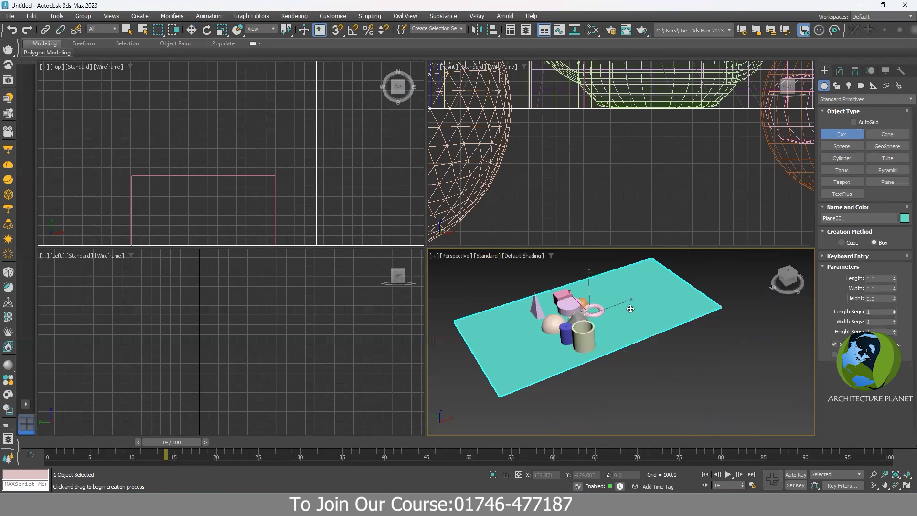
key("w")
key("ctrl+a")
key("Delete")
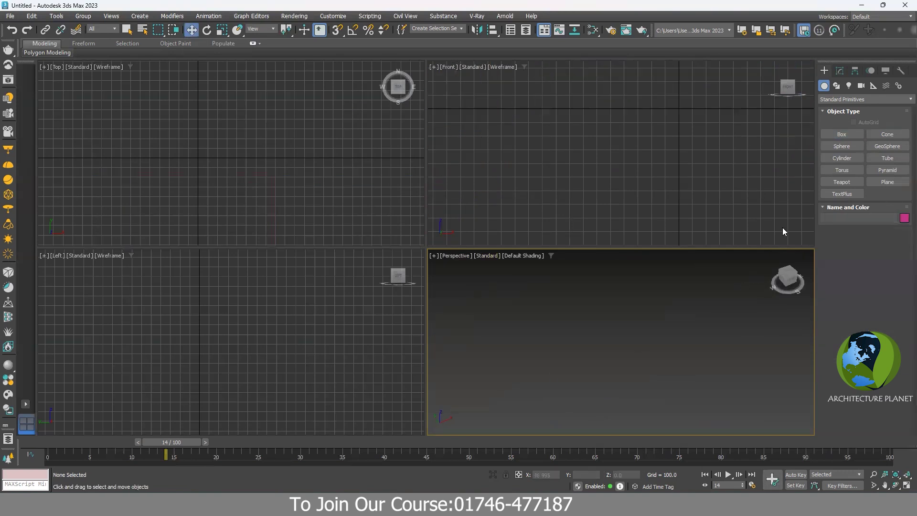
- Draw Box001 at 658.851 × 537.146 × 450.889 in the Perspective view, then select Move
left_click(845, 133)
left_click_drag(583, 368, 637, 352)
left_click(638, 309)
scroll(606, 358, "up", 3)
middle_click_drag(585, 379, 566, 358, "alt")
scroll(566, 357, "down", 5)
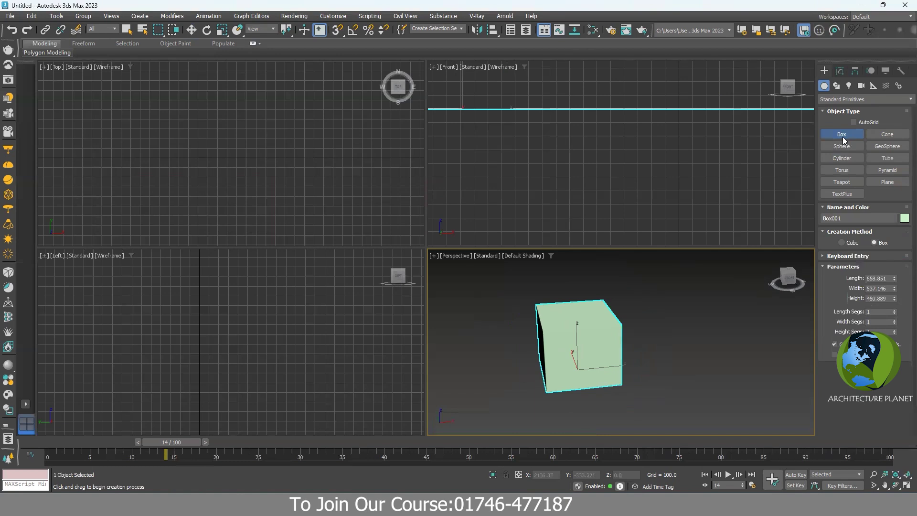
left_click(192, 30)
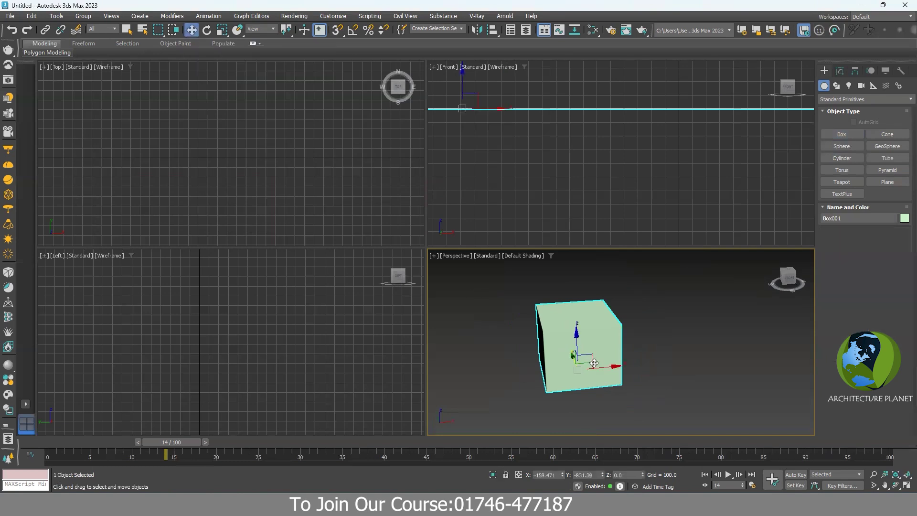
- Move Box001 right along X and lower it along Z to X 376.038, Z -1003.324
middle_click_drag(593, 373, 597, 374, "alt")
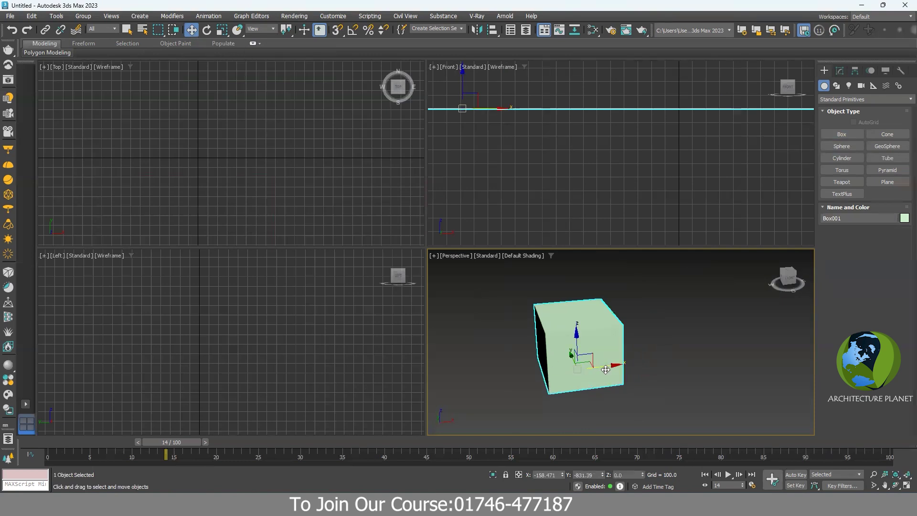
left_click_drag(609, 367, 733, 354)
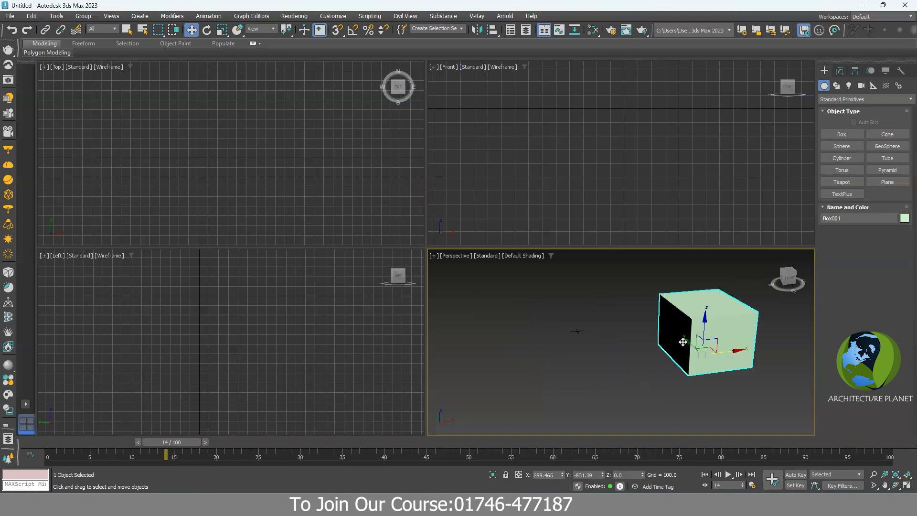
left_click_drag(737, 352, 759, 348)
left_click_drag(641, 319, 639, 317)
left_click_drag(652, 267, 614, 370)
scroll(603, 378, "up", 5)
scroll(604, 379, "down", 4)
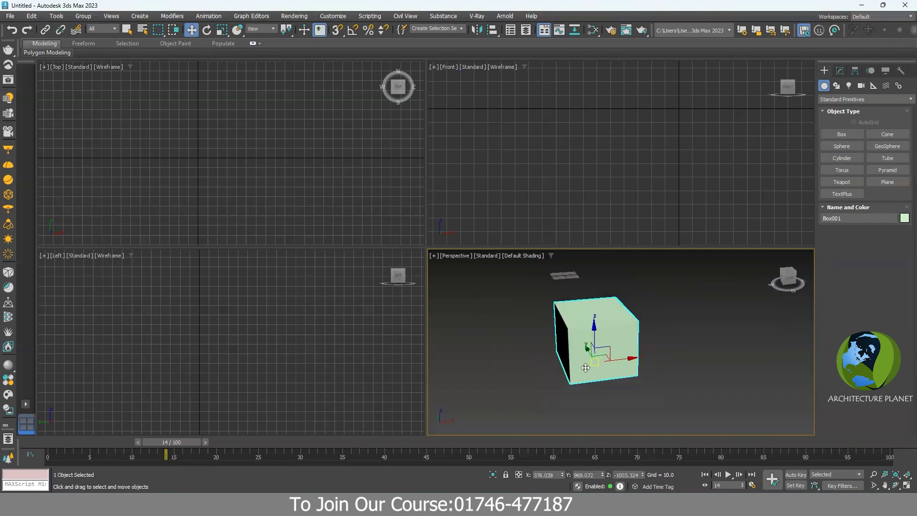
middle_click_drag(576, 371, 578, 367)
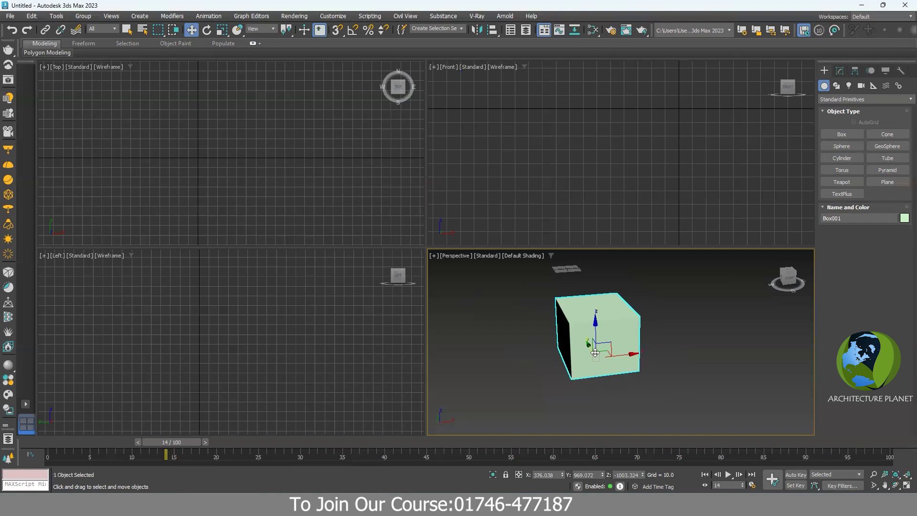
middle_click_drag(595, 352, 554, 341)
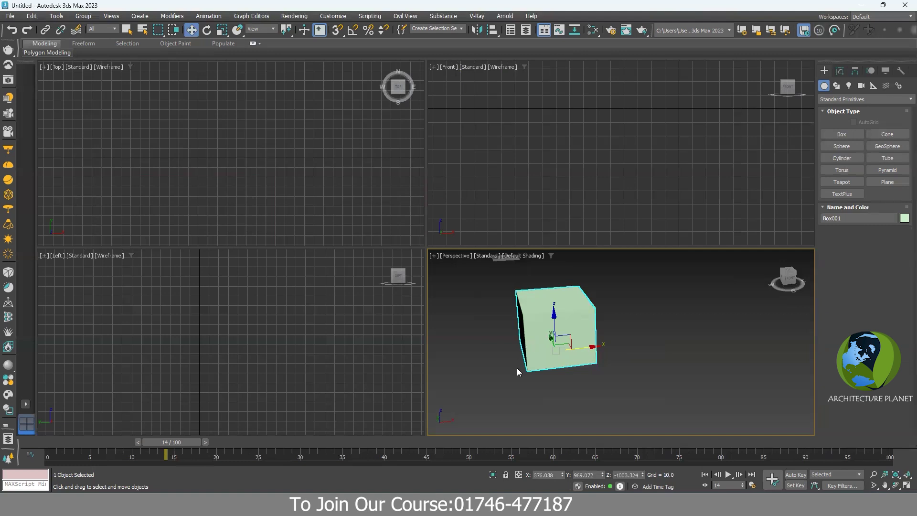
middle_click_drag(518, 373, 526, 376, "alt")
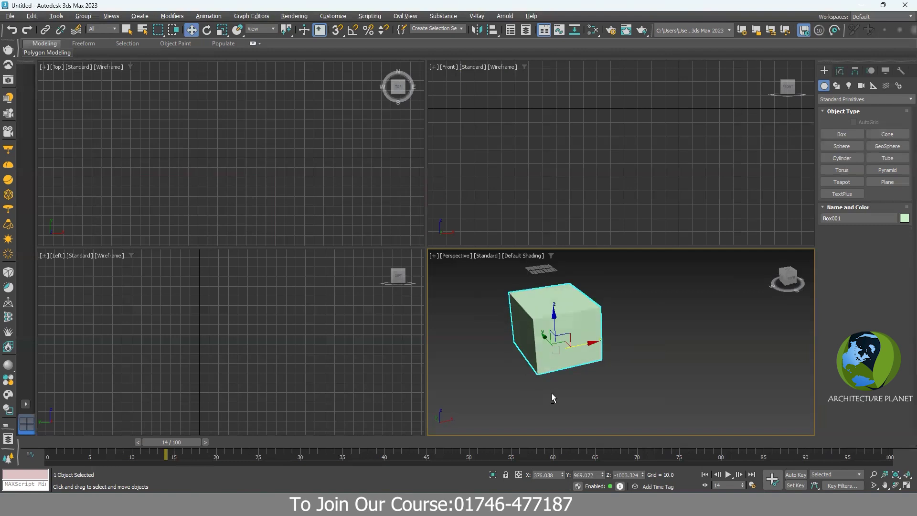
- Slide Box001 along its Y axis to Y 1762.82
middle_click_drag(549, 397, 541, 351, "alt")
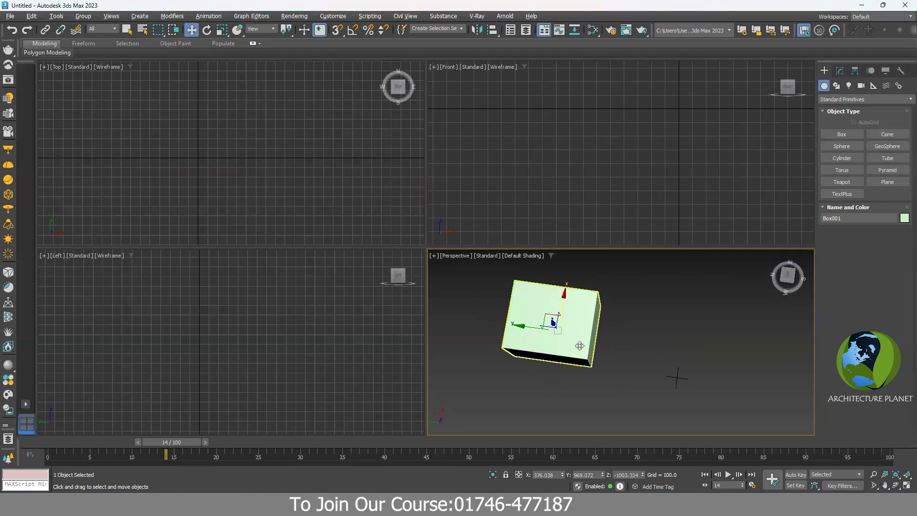
mouse_move(592, 348)
middle_mouse_down("alt")
mouse_move(502, 313)
mouse_move(590, 329)
mouse_move(600, 347)
mouse_move(505, 348)
mouse_move(635, 342)
mouse_move(538, 402)
mouse_move(621, 306)
mouse_move(609, 262)
mouse_move(597, 329)
mouse_move(573, 344)
mouse_move(681, 303)
mouse_move(580, 334)
mouse_move(596, 333)
mouse_move(589, 351)
middle_mouse_up("alt")
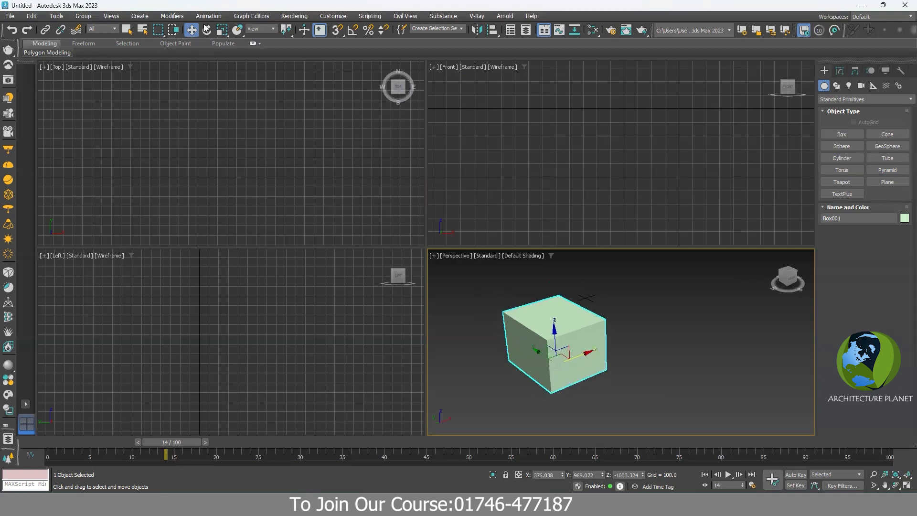
middle_click_drag(655, 337, 615, 343)
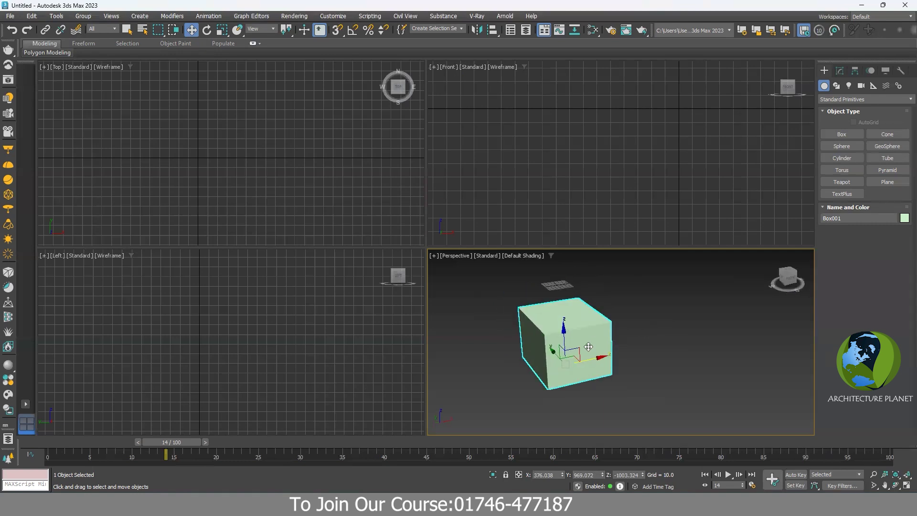
middle_click_drag(588, 346, 562, 349, "alt")
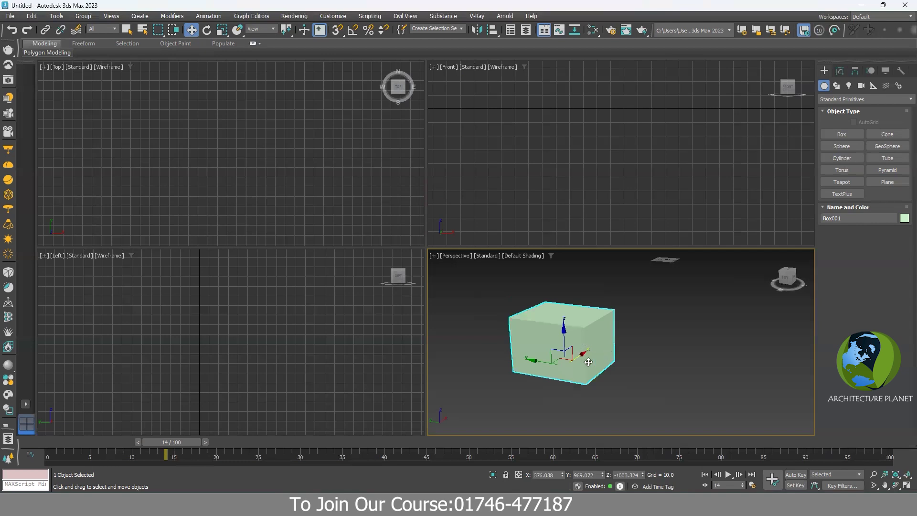
left_click_drag(523, 361, 446, 348)
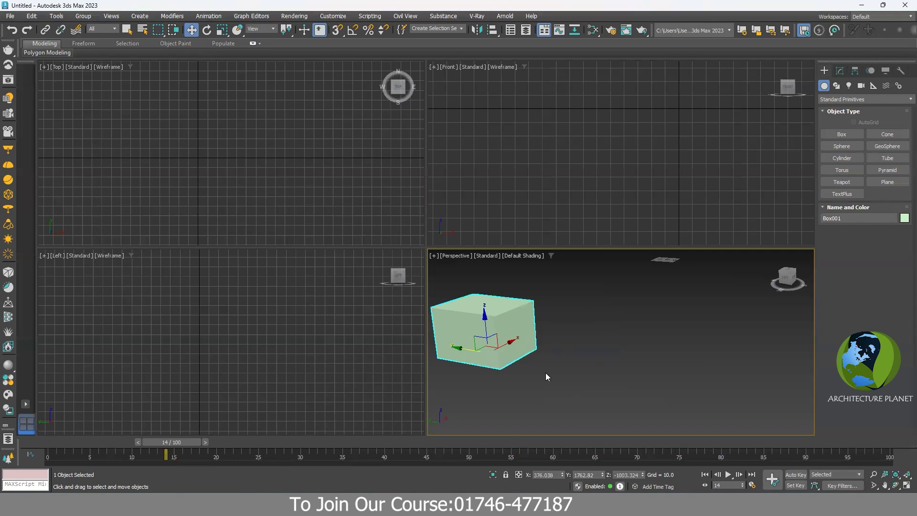
left_click(887, 182)
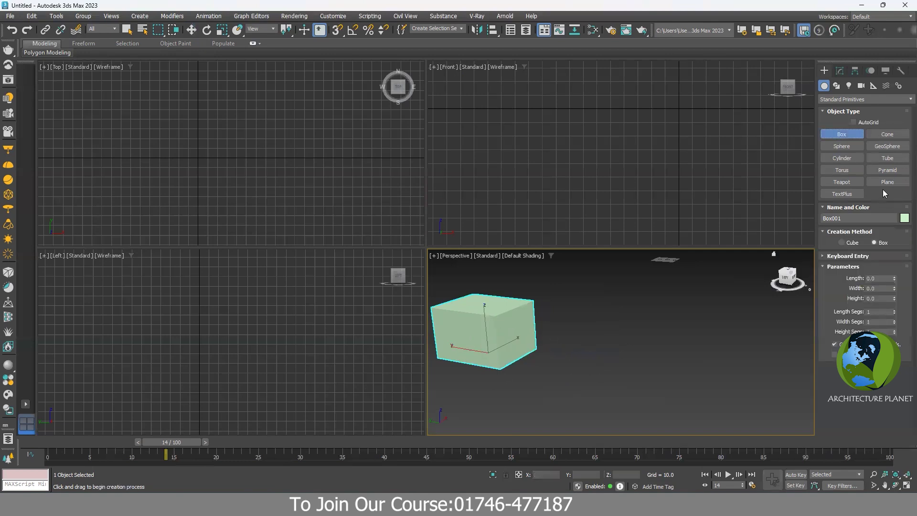
- Draw a trial plane, then delete it along with the original box
left_click_drag(562, 321, 480, 349)
middle_click_drag(480, 349, 573, 370)
key("w")
scroll(560, 358, "down", 3)
key("Delete")
left_click(511, 329)
key("Delete")
- Create a new yellow box in the Perspective view
left_click(841, 134)
left_click_drag(635, 348, 580, 384)
left_click(627, 338)
middle_click_drag(627, 338, 575, 308, "alt")
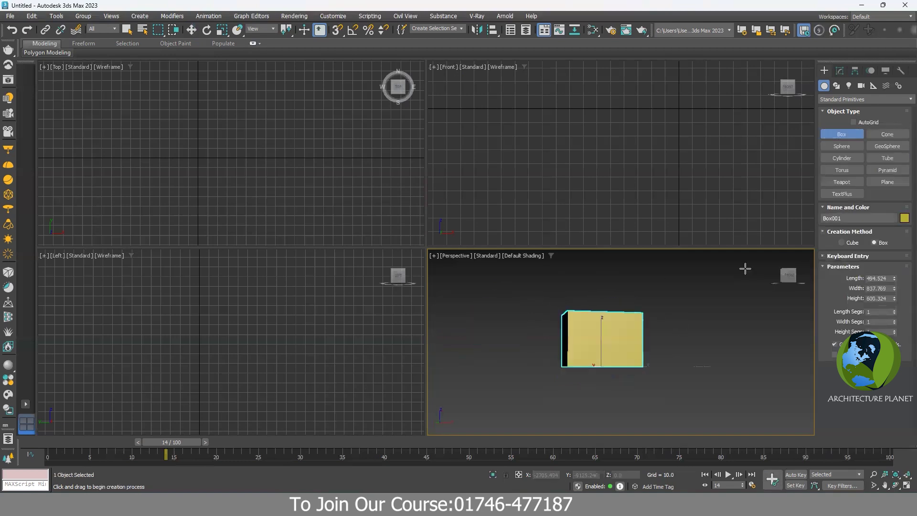
- Draw a magenta plane, then delete it as oversized
left_click_drag(665, 366, 546, 396)
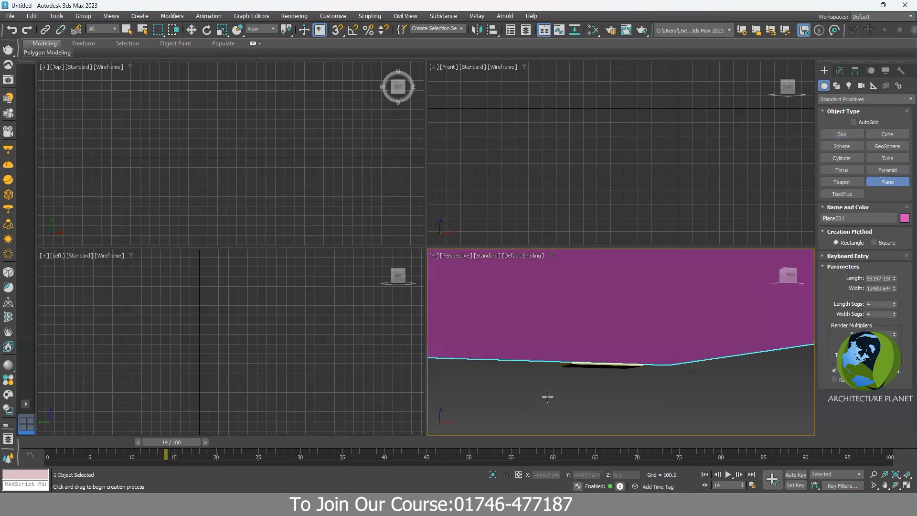
middle_click_drag(547, 396, 580, 432, "alt")
scroll(584, 399, "down", 3)
scroll(584, 397, "down", 5)
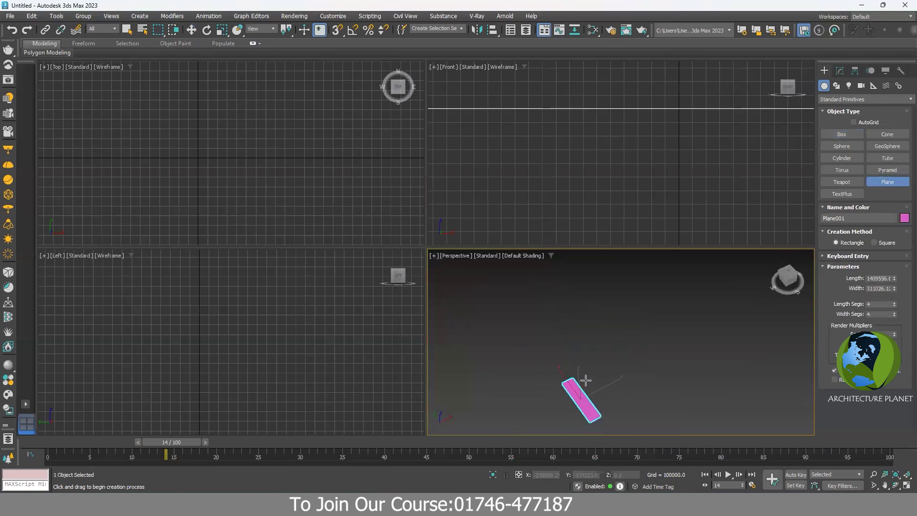
key("Delete")
- Zoom to fit and draw a 1315.332 × 1571.244 pink plane with 4 × 4 segments beneath the box
key("z")
scroll(601, 381, "down", 3)
scroll(693, 388, "down", 3)
middle_click_drag(688, 384, 616, 351, "alt")
left_click_drag(673, 376, 530, 410)
middle_click_drag(530, 410, 730, 394, "alt")
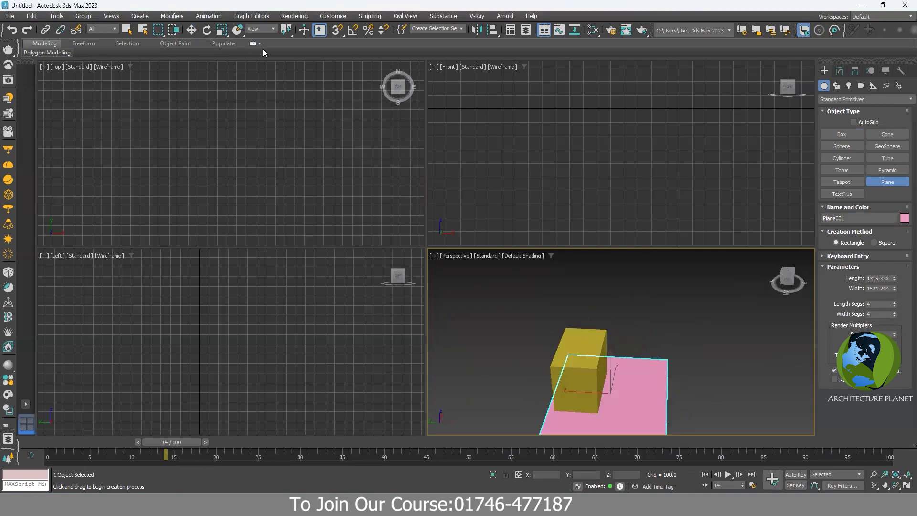
middle_click_drag(664, 411, 528, 344)
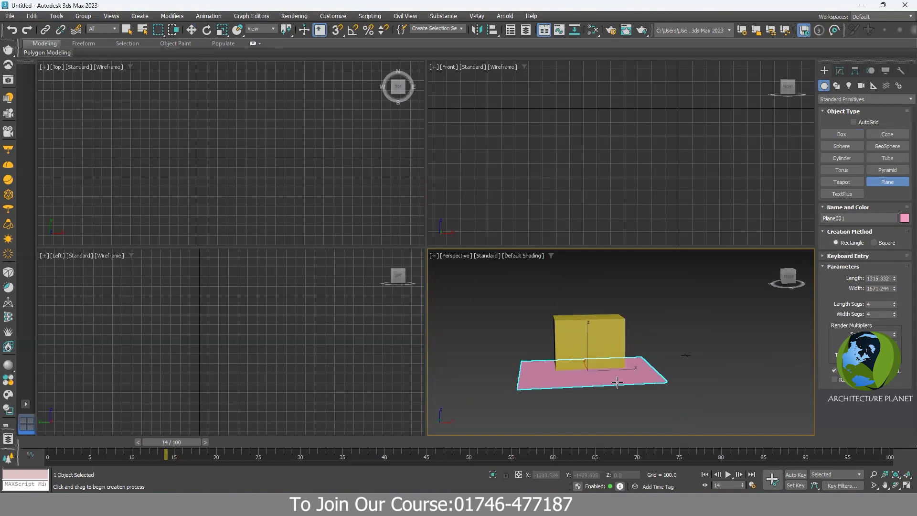
middle_click_drag(671, 370, 435, 369)
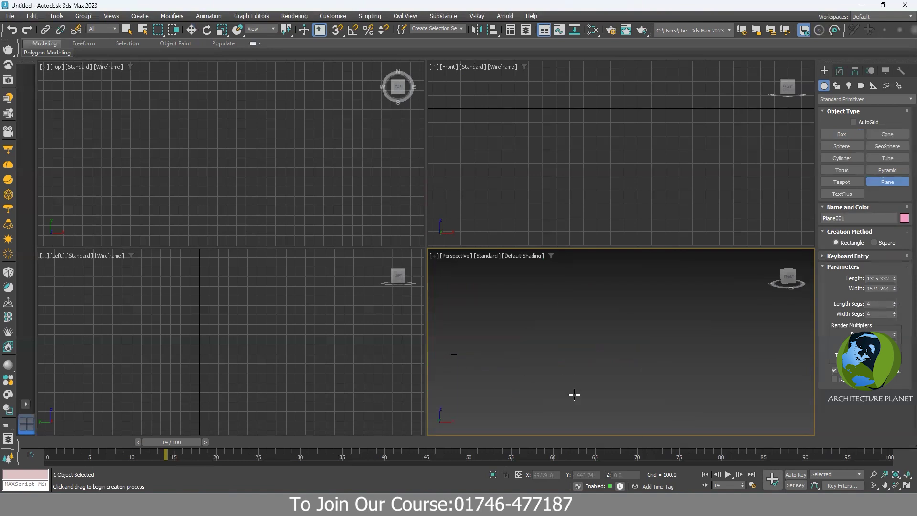
middle_click_drag(516, 346, 710, 349)
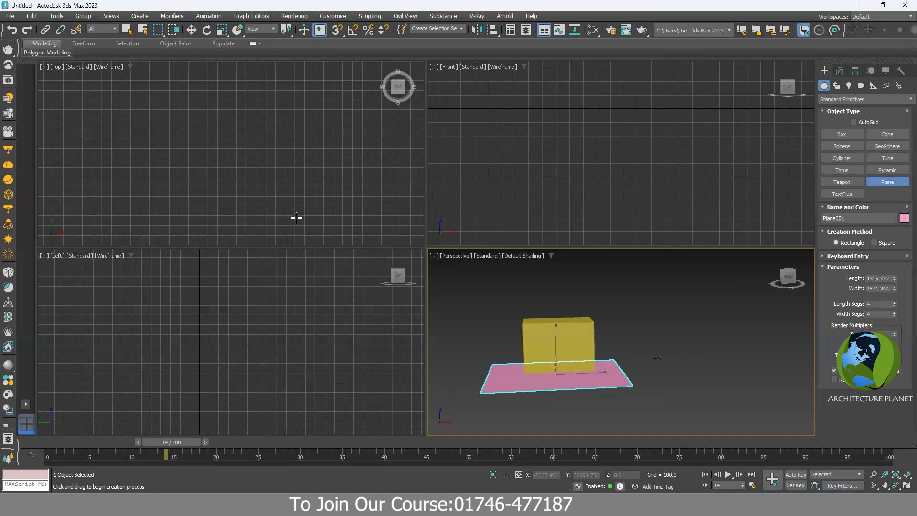
middle_click_drag(555, 352, 565, 340)
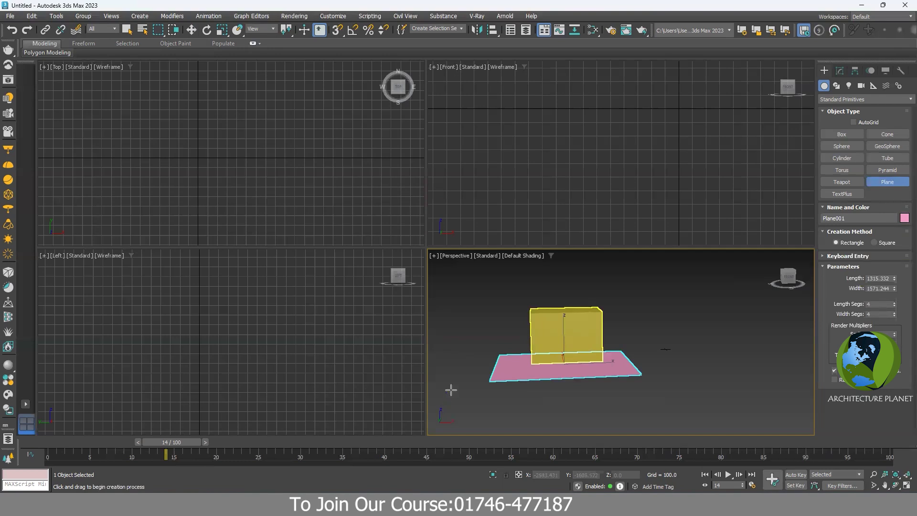
scroll(451, 390, "down", 5)
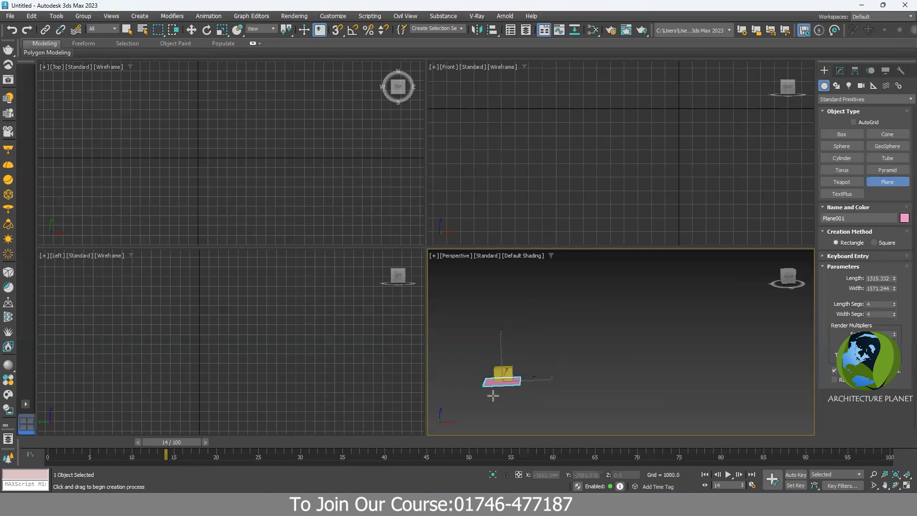
scroll(493, 395, "up", 5)
middle_click_drag(524, 328, 576, 404)
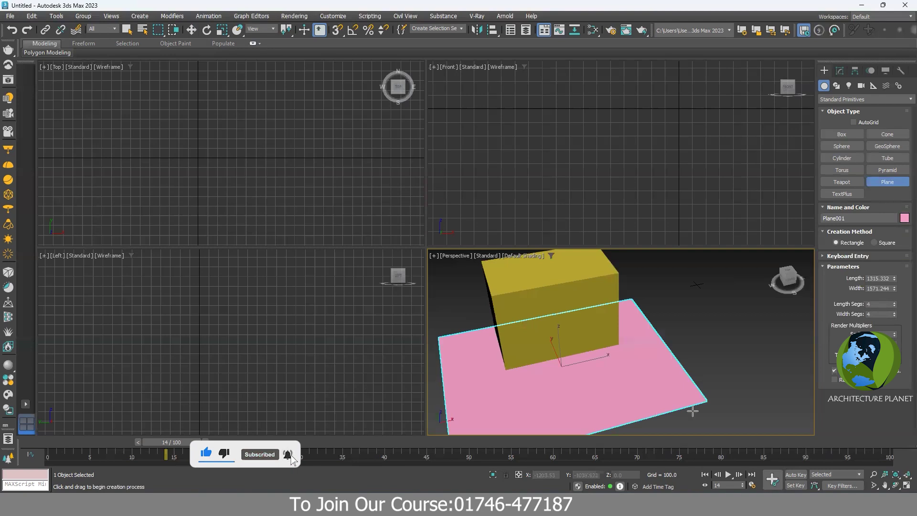
middle_click_drag(649, 369, 608, 358)
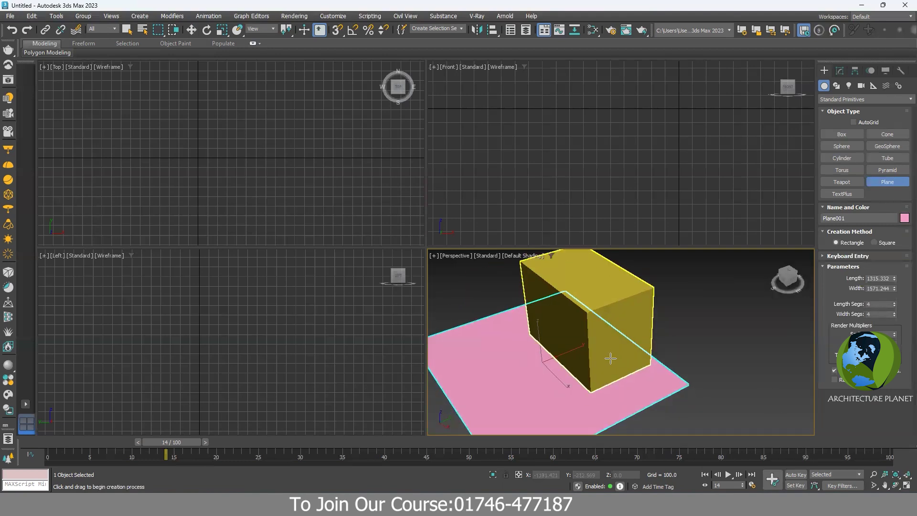
scroll(520, 336, "down", 3)
- Create a second, cream box beside the yellow box on the plane
left_click(191, 29)
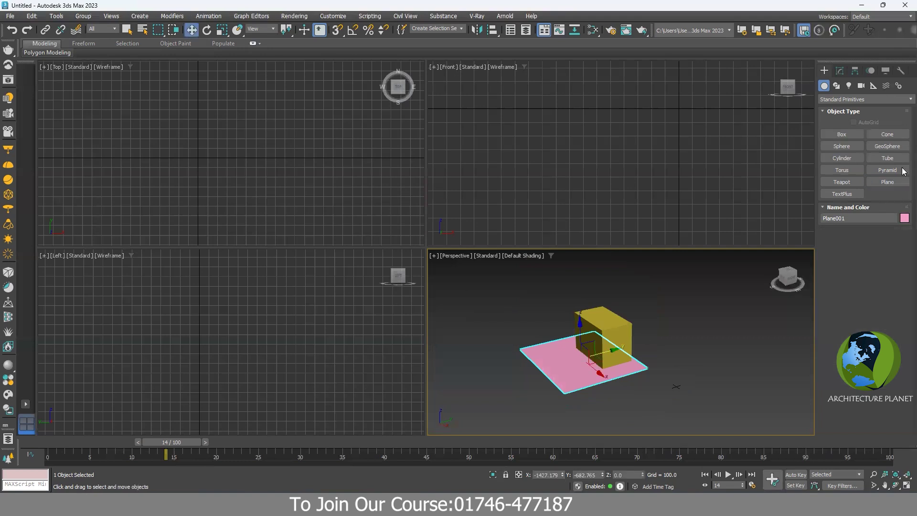
left_click(842, 134)
left_click_drag(663, 354, 668, 363)
left_click(674, 327)
scroll(615, 356, "up", 3)
middle_click_drag(615, 356, 595, 371)
- Create a pink cone to the right of the cream box
left_click(887, 134)
mouse_move(752, 346)
left_mouse_down()
mouse_move(783, 351)
mouse_move(747, 334)
left_mouse_up()
left_click(750, 281)
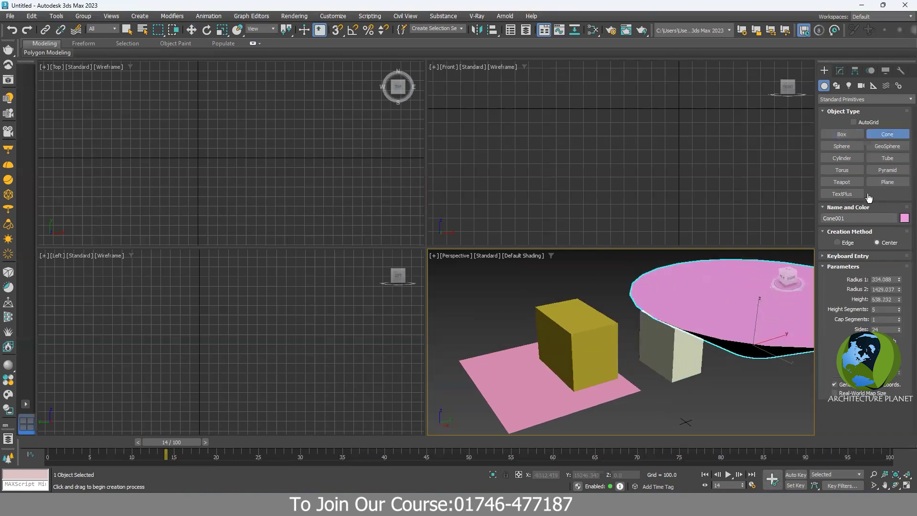
- Create a torus above the cone with radius 1 290.837 and radius 2 210.239
left_click(841, 170)
left_click_drag(731, 283, 732, 292)
left_click(732, 281)
middle_click_drag(714, 344, 521, 366)
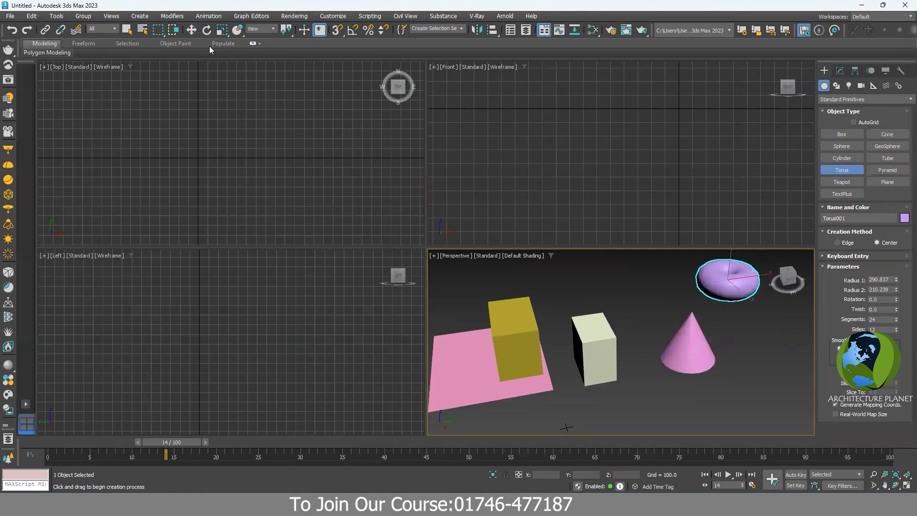
left_click(190, 31)
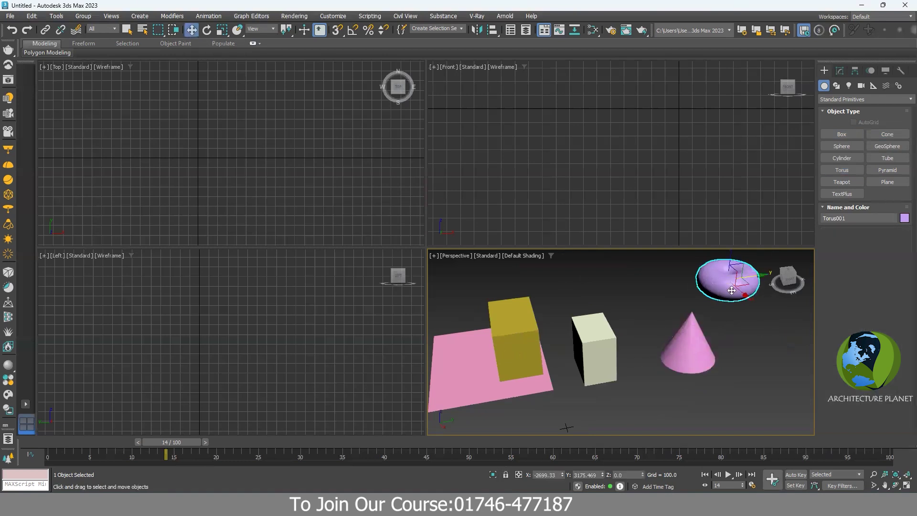
middle_click_drag(626, 329, 658, 330)
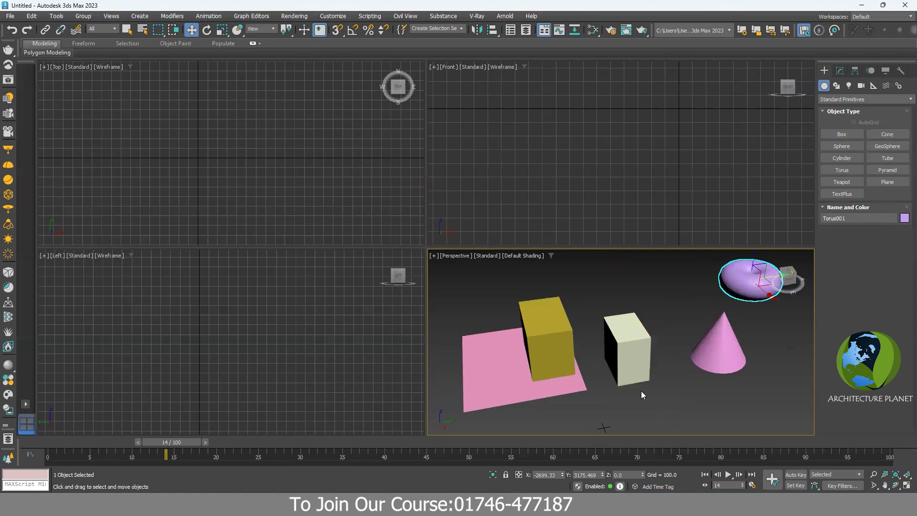
- Orbit around the scene and select the yellow Box001 rather than the pale cube
mouse_move(630, 394)
middle_mouse_down("alt")
mouse_move(607, 396)
mouse_move(625, 389)
mouse_move(632, 402)
middle_mouse_up("alt")
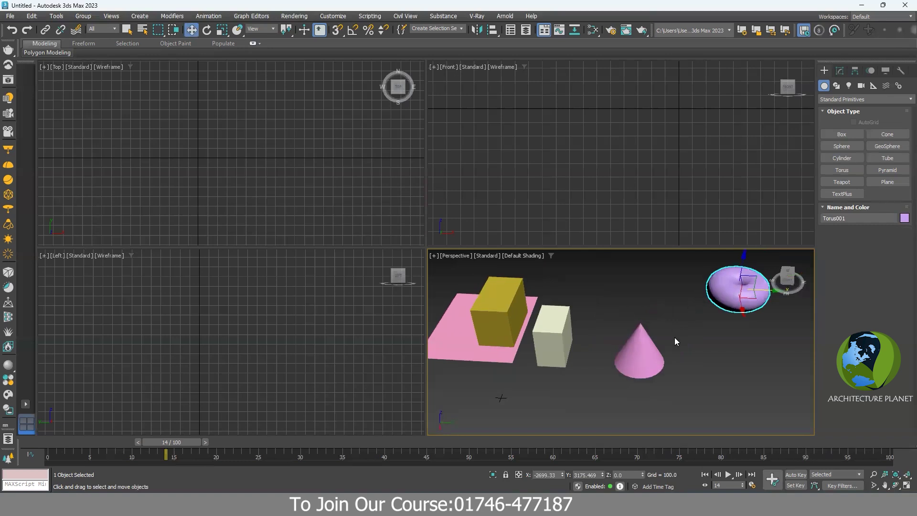
middle_click_drag(784, 318, 605, 362)
left_click(524, 336)
left_click(466, 317)
mouse_move(606, 362)
middle_mouse_down("alt")
mouse_move(502, 367)
mouse_move(611, 366)
middle_mouse_up("alt")
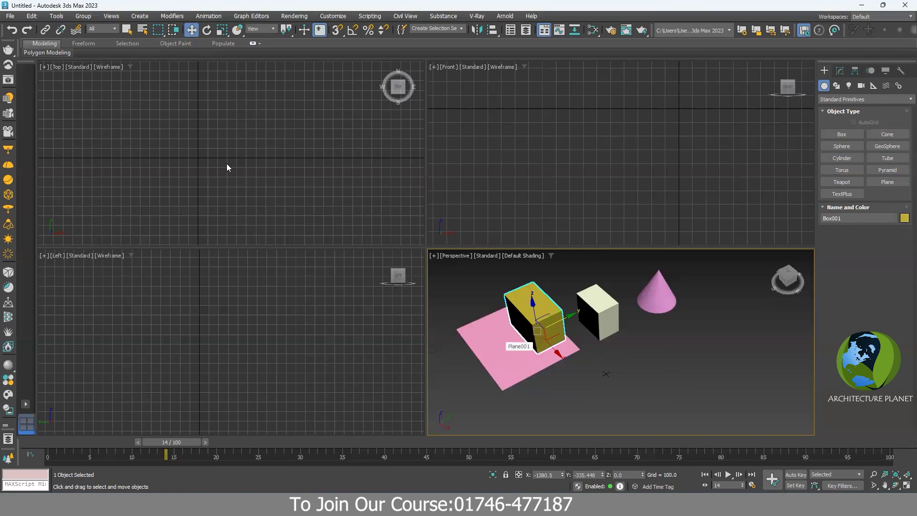
key("e")
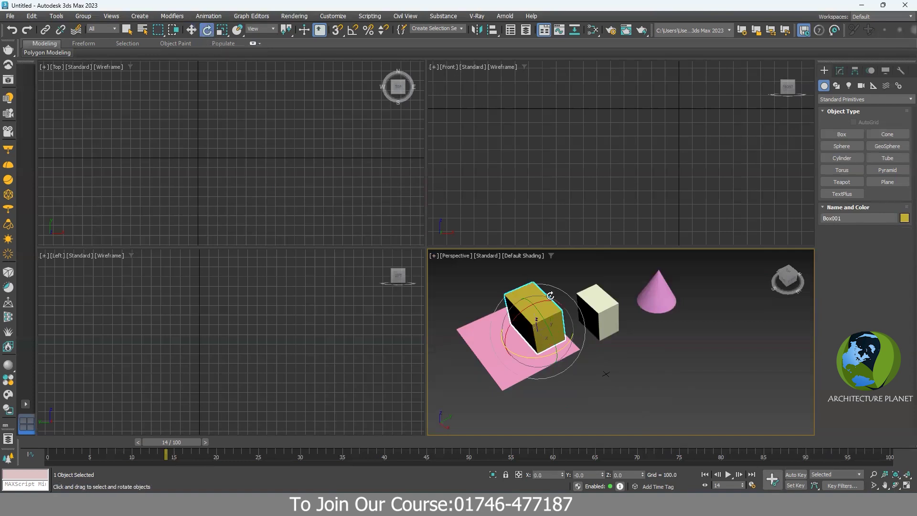
key("r")
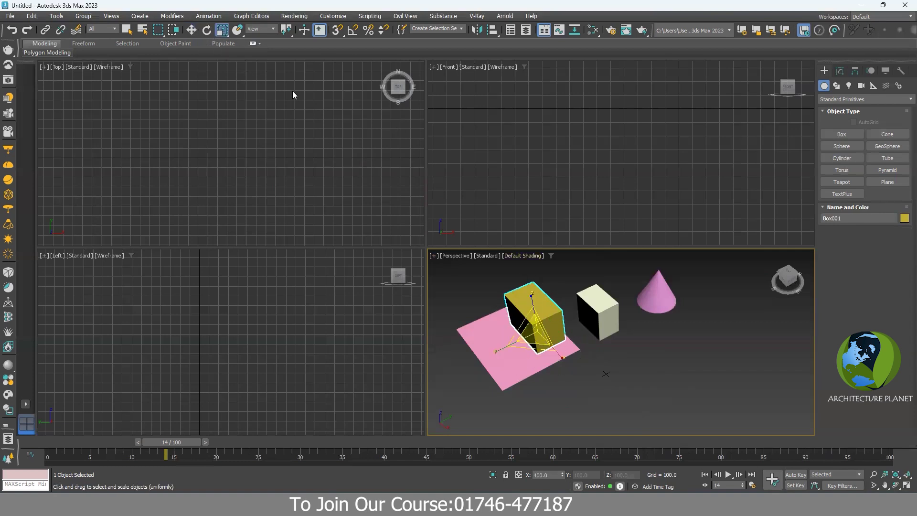
left_click(189, 30)
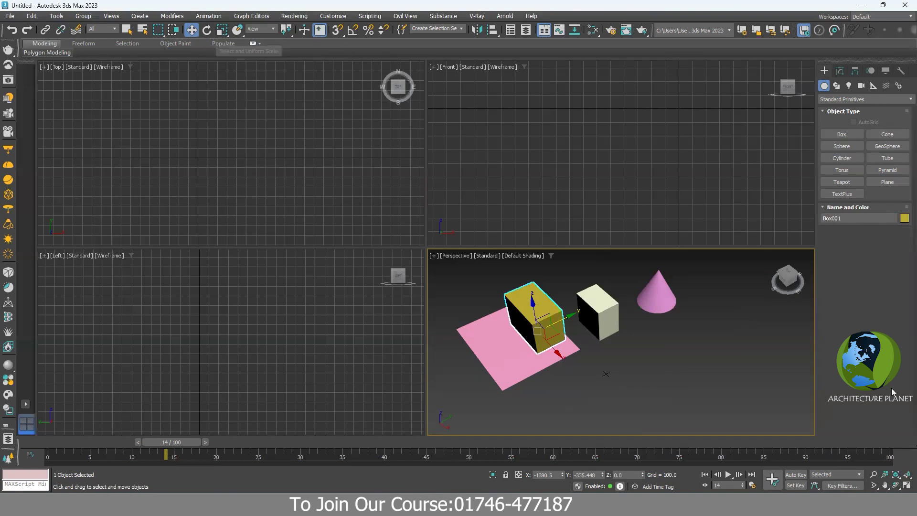
middle_click_drag(649, 343, 600, 334, "alt")
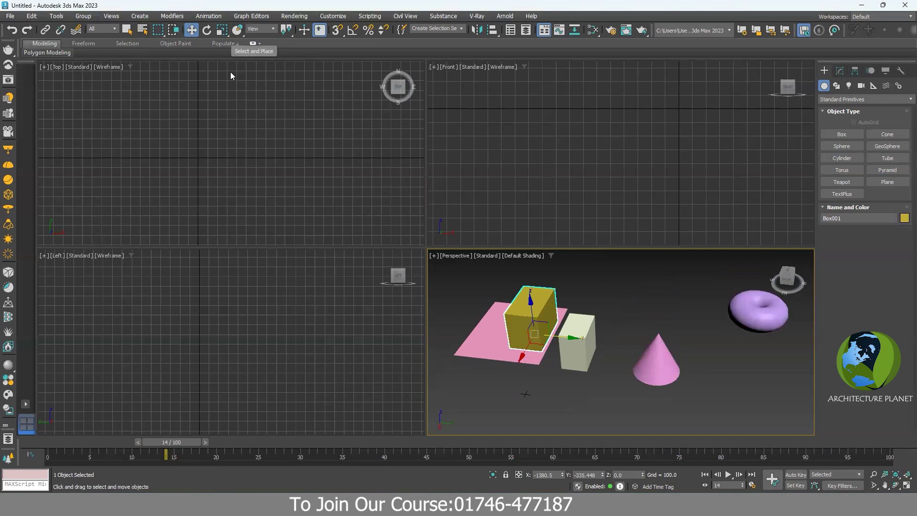
scroll(535, 328, "up", 4)
middle_click_drag(499, 334, 589, 343)
key("e")
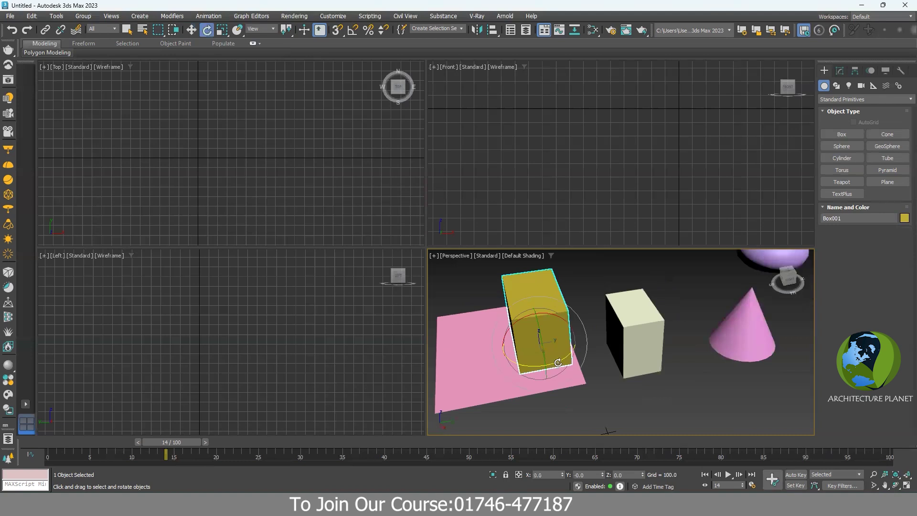
left_click(191, 30)
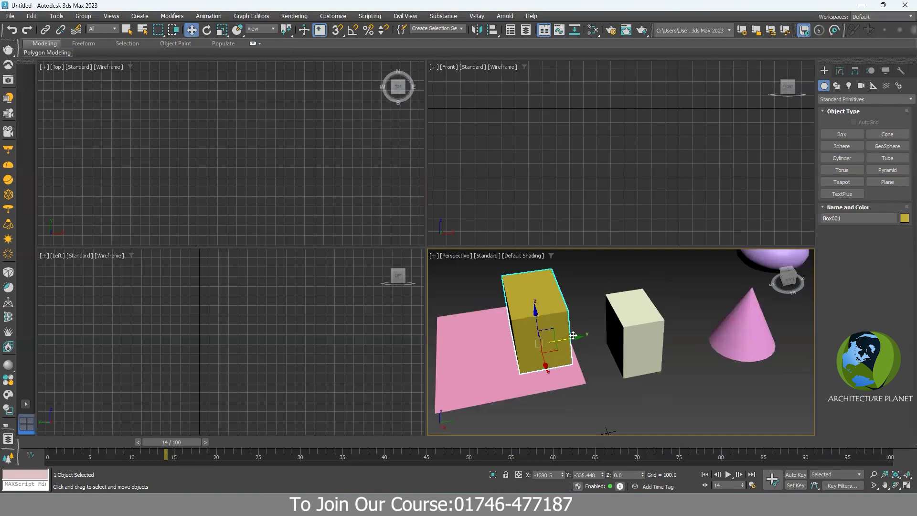
scroll(545, 340, "down", 3)
middle_click_drag(607, 391, 568, 354, "alt")
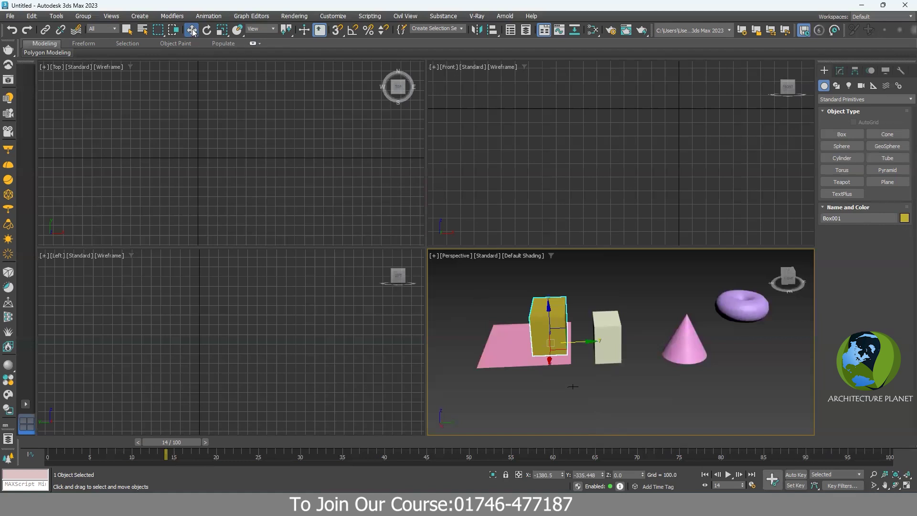
scroll(534, 332, "up", 2)
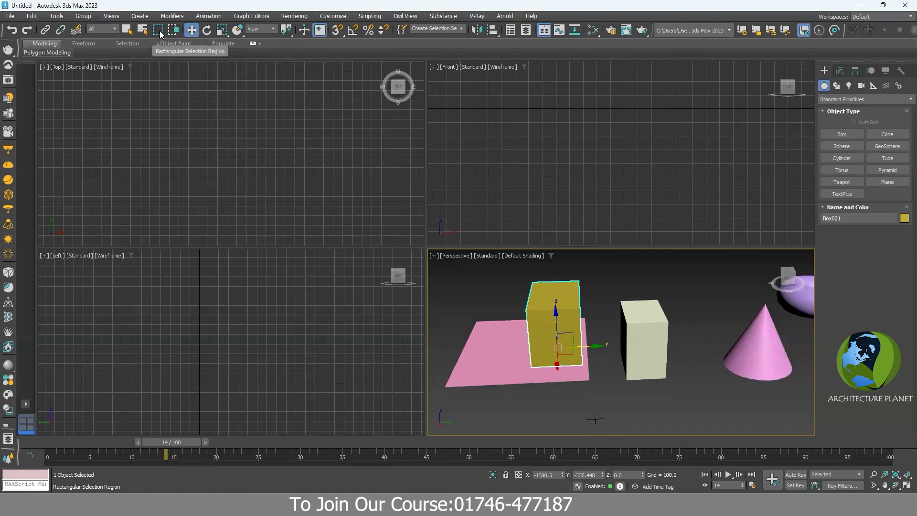
- Enable AutoGrid and build the first small box on the yellow box's top face
middle_click_drag(615, 339, 792, 203, "alt")
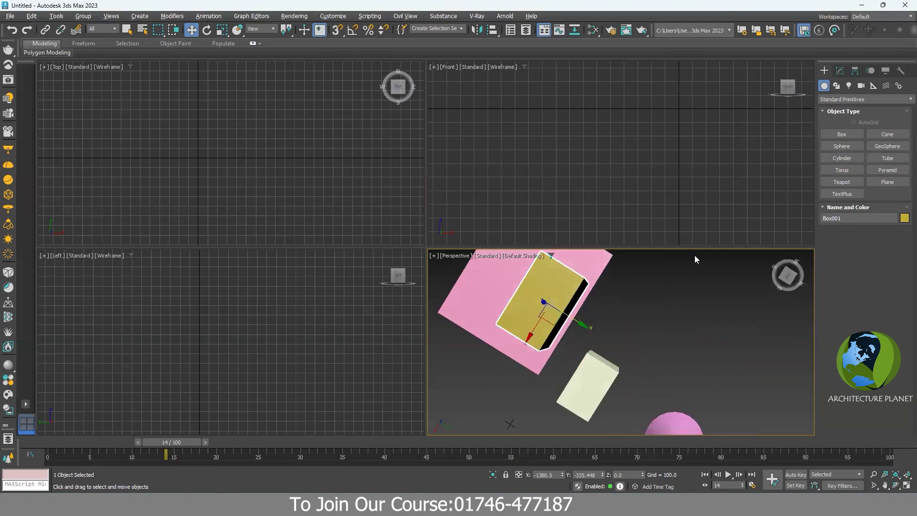
middle_click_drag(694, 255, 769, 189, "alt")
middle_click_drag(621, 337, 616, 296)
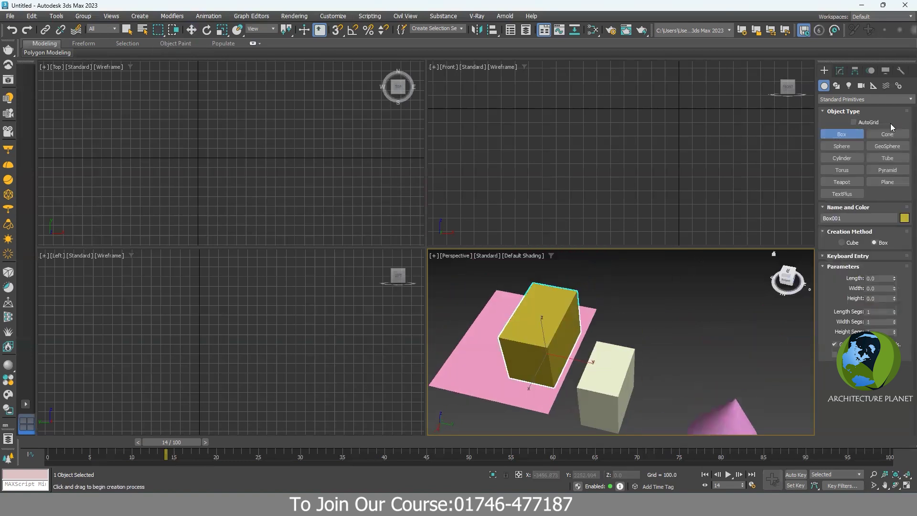
left_click(853, 123)
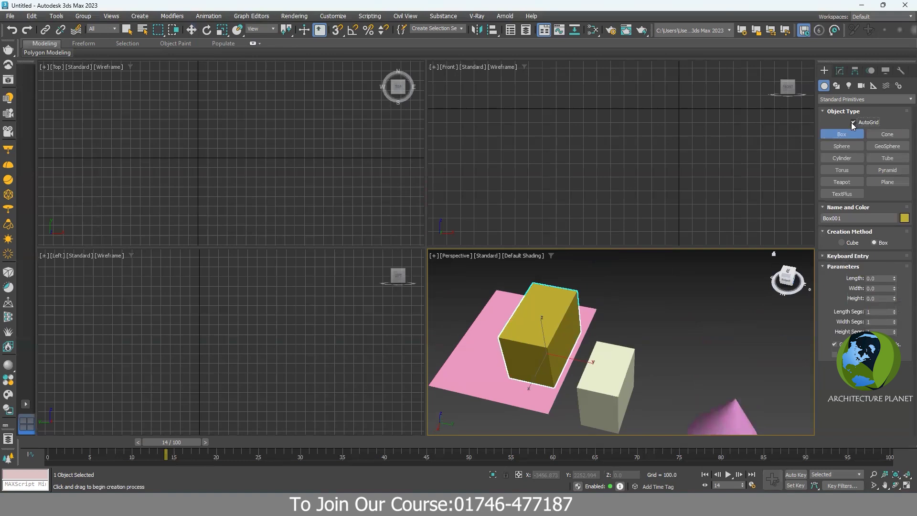
scroll(575, 313, "up", 2)
left_click_drag(509, 343, 526, 334)
left_click(523, 325)
- Add blue, pink and front-corner small boxes on the yellow top
left_click(536, 303)
left_click_drag(536, 302, 540, 300)
left_click(537, 292)
scroll(522, 342, "up", 3)
left_click_drag(536, 370, 556, 346)
left_click(543, 352)
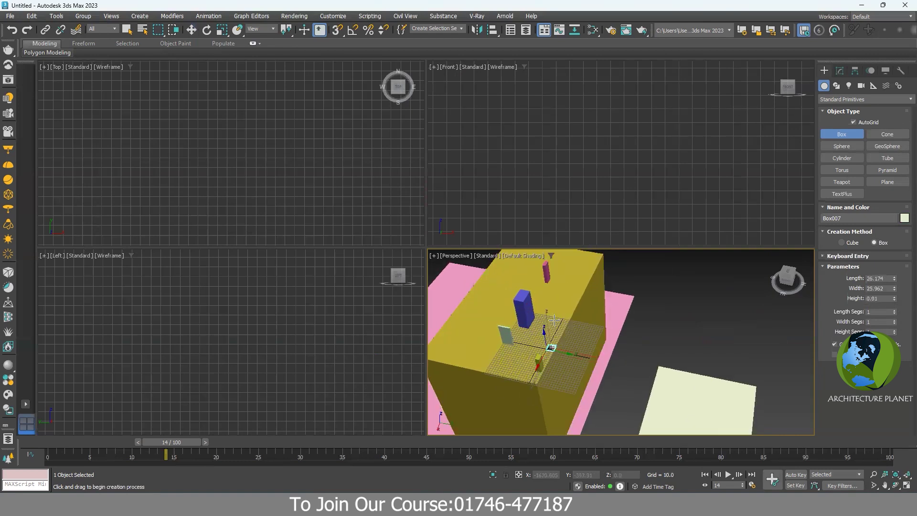
left_click(554, 321)
- Add two more boxes with heights 174.457 and 158.303 on the yellow top
left_click_drag(557, 313, 568, 312)
left_click(568, 276)
left_click(582, 277)
left_click_drag(576, 270, 579, 258)
middle_click_drag(578, 272, 577, 319)
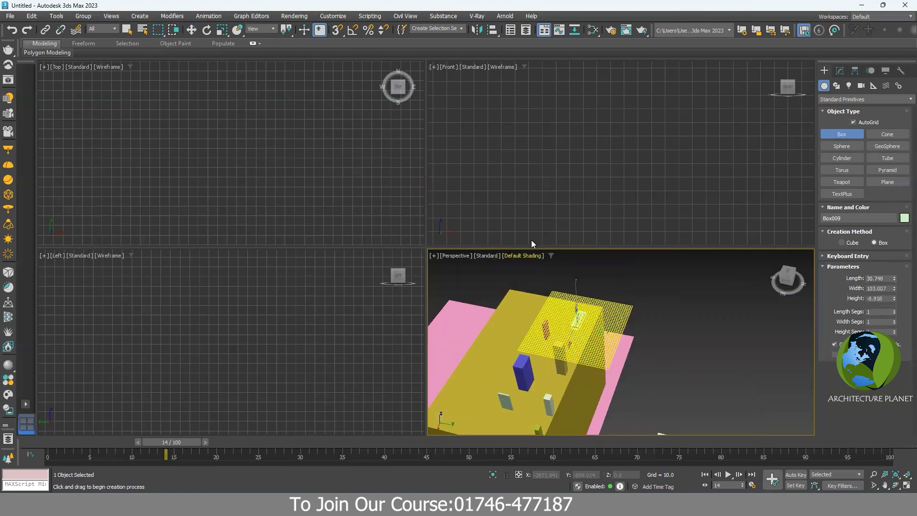
left_click(526, 223)
middle_click_drag(586, 396, 643, 356, "alt")
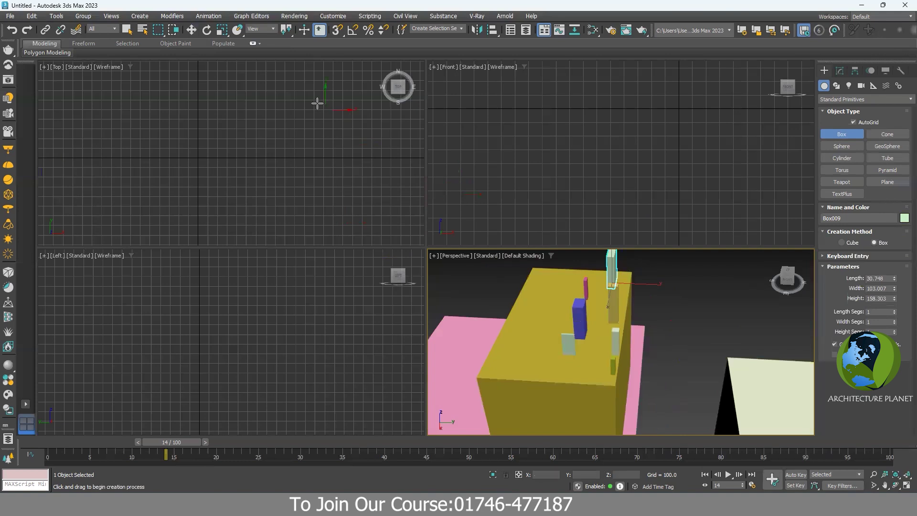
- Add the pink, green and right-side boxes and yellow block to the selection, then clear it
left_click(191, 29)
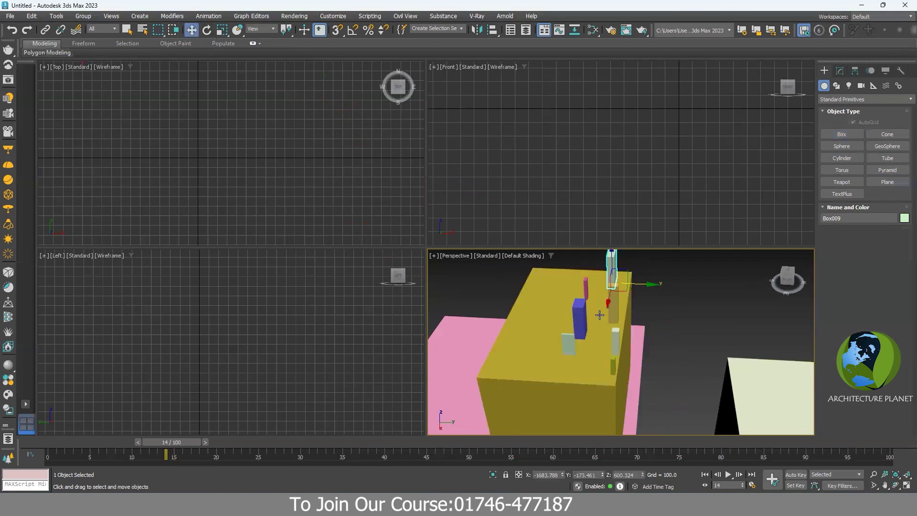
middle_click_drag(646, 335, 683, 337)
middle_click_drag(634, 260, 587, 321)
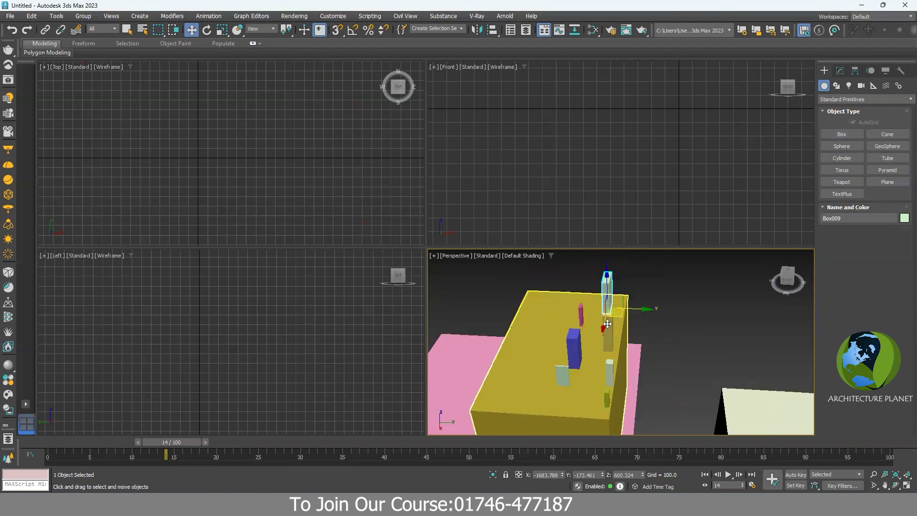
left_click(583, 315, "ctrl")
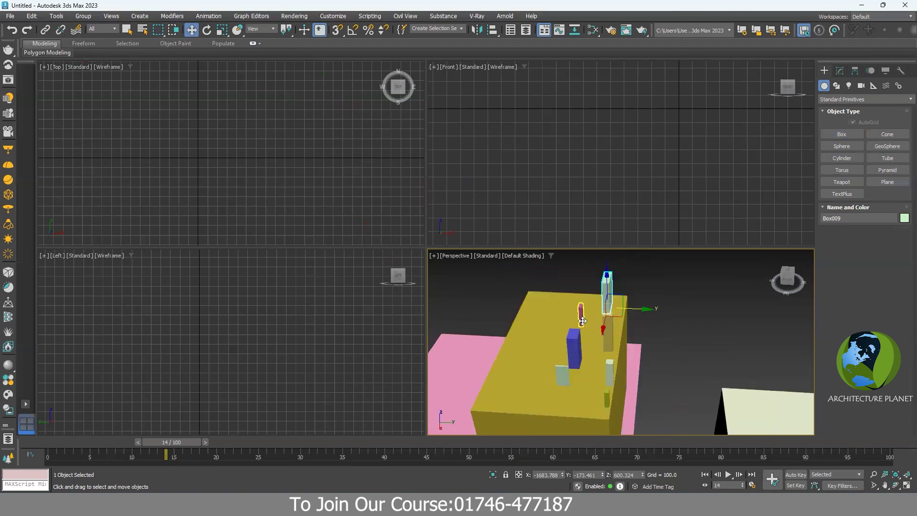
left_click(563, 372, "ctrl")
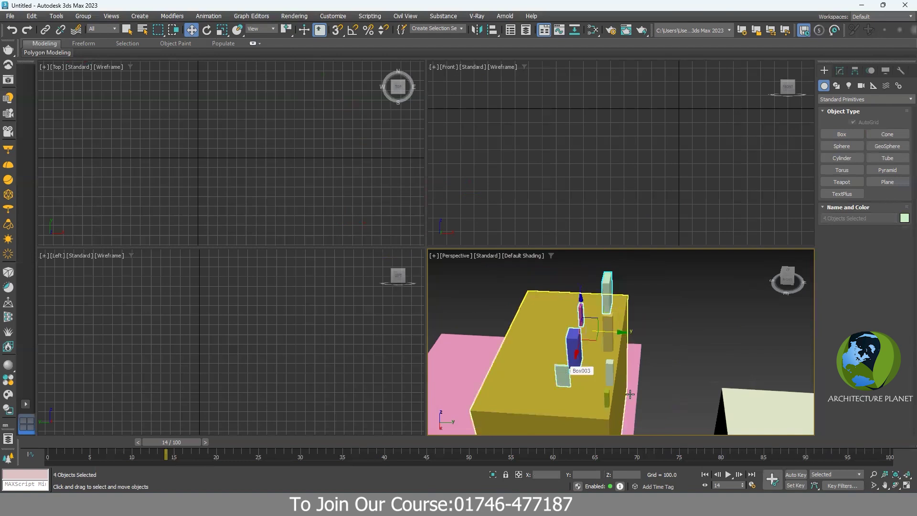
left_click(606, 399, "ctrl")
left_click(611, 377, "ctrl")
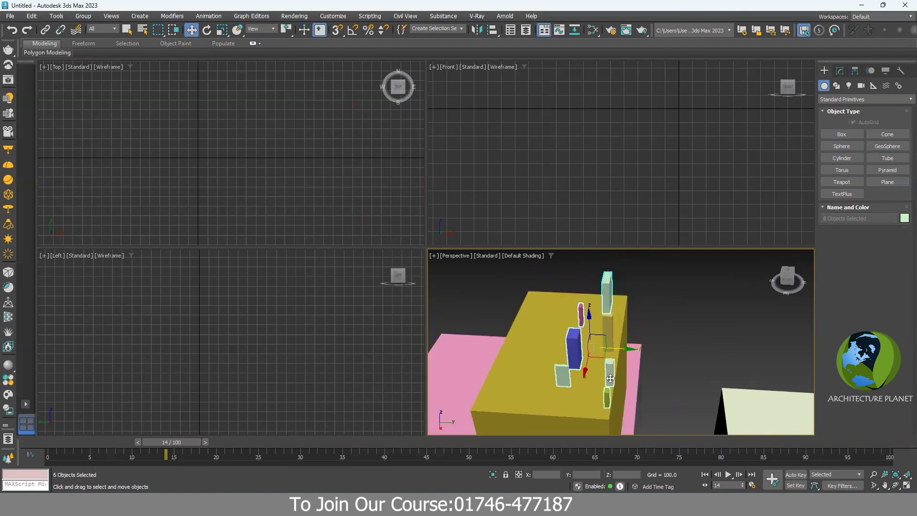
left_click(603, 381, "ctrl")
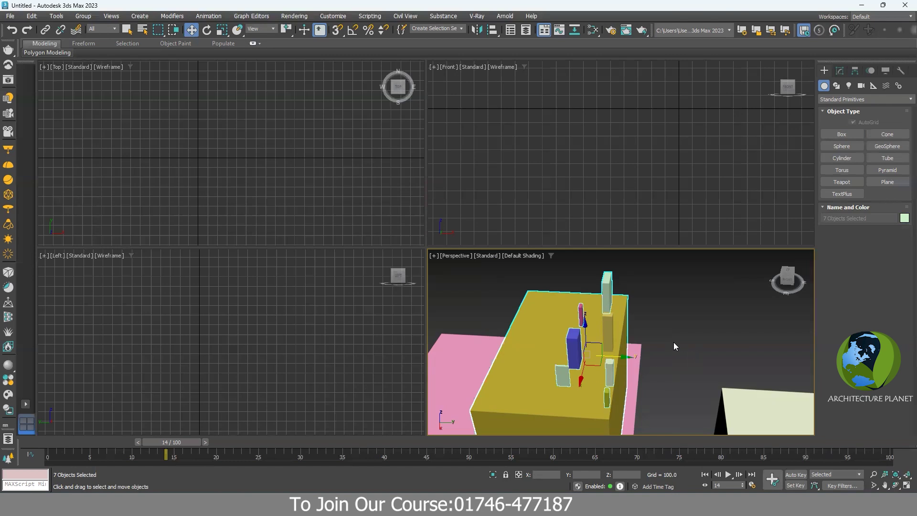
left_click(713, 328)
- Reselect the yellow box with its small boxes, adjusting picks until seven are selected
double_click(568, 303)
middle_click_drag(662, 365, 611, 370, "alt")
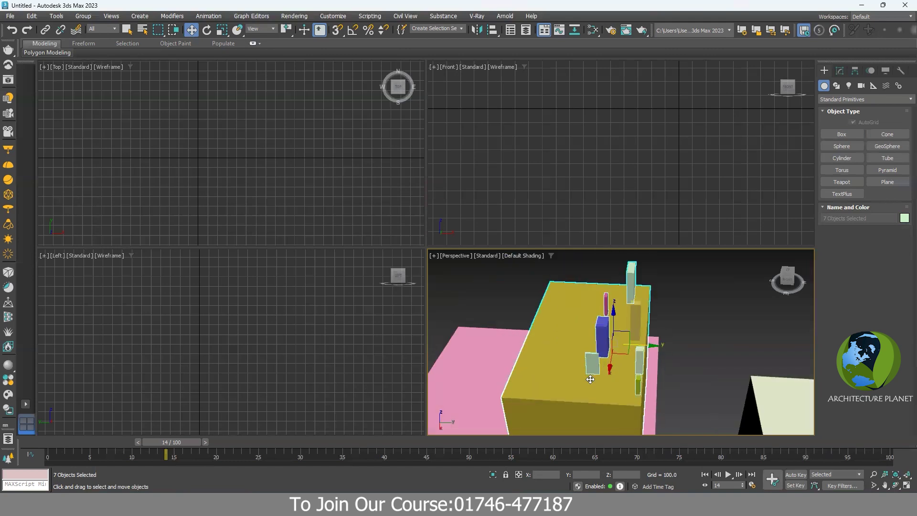
left_click(600, 335, "alt")
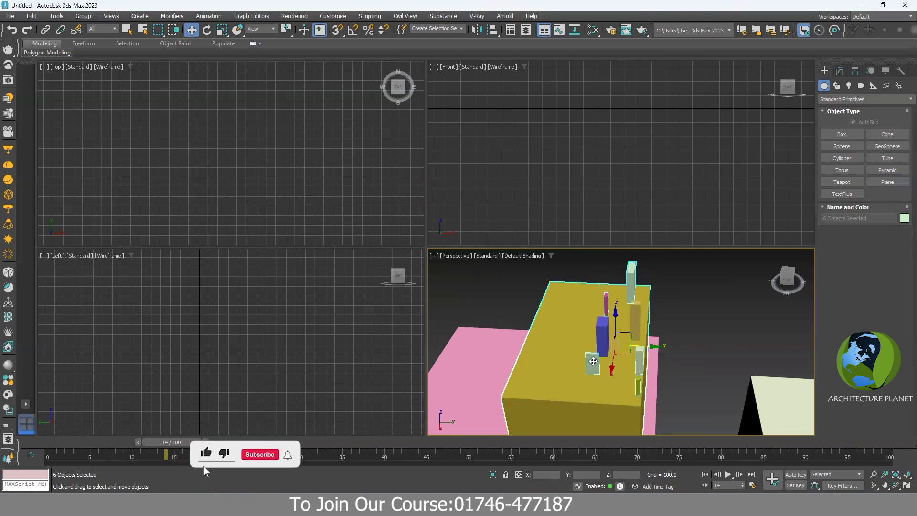
left_click(605, 340, "ctrl")
left_click(651, 395, "ctrl")
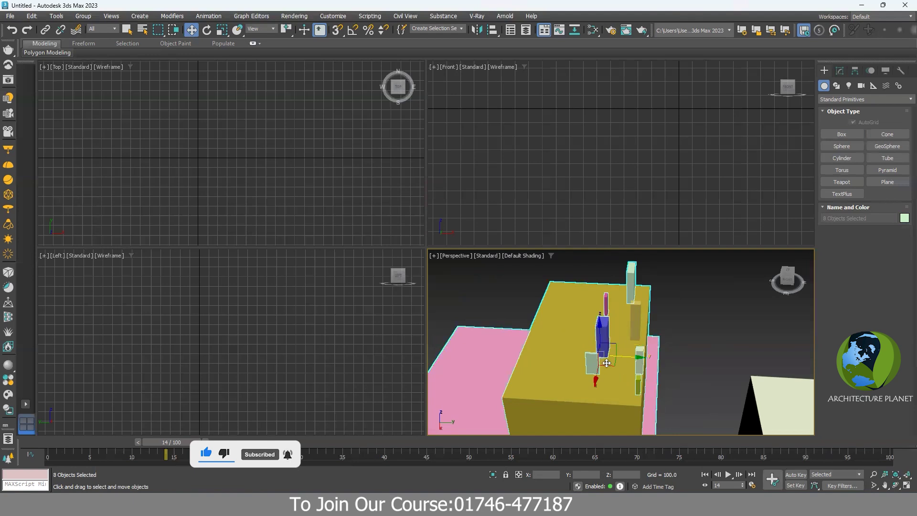
left_click(633, 274, "ctrl")
middle_click_drag(676, 362, 600, 363)
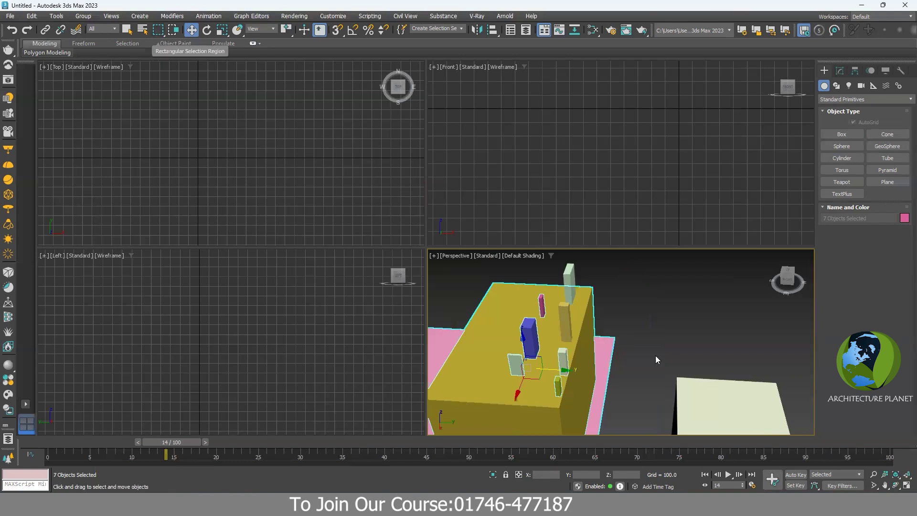
left_click(569, 323, "ctrl")
left_click(571, 277, "ctrl")
scroll(606, 358, "down", 3)
middle_click_drag(607, 358, 624, 313, "alt")
left_click_drag(631, 277, 540, 413)
left_click(602, 349)
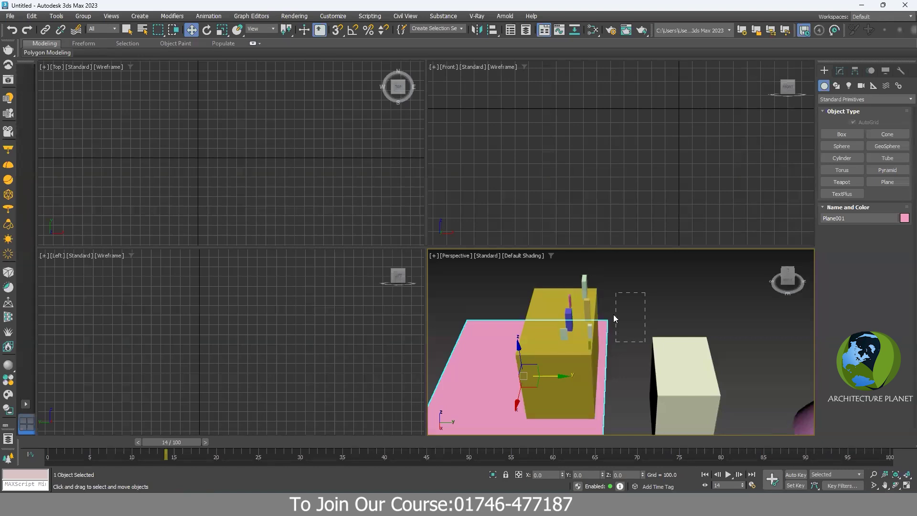
left_click_drag(567, 395, 567, 395)
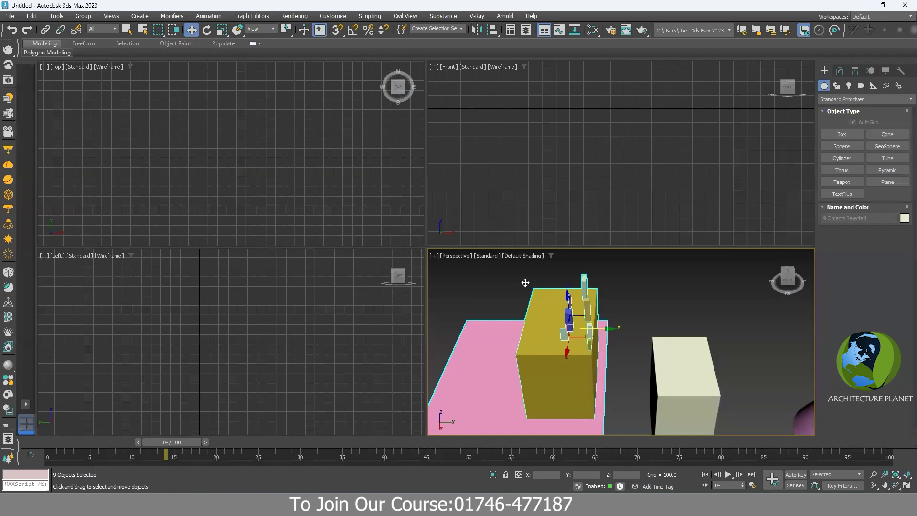
left_click(646, 273)
left_click_drag(539, 400, 547, 407)
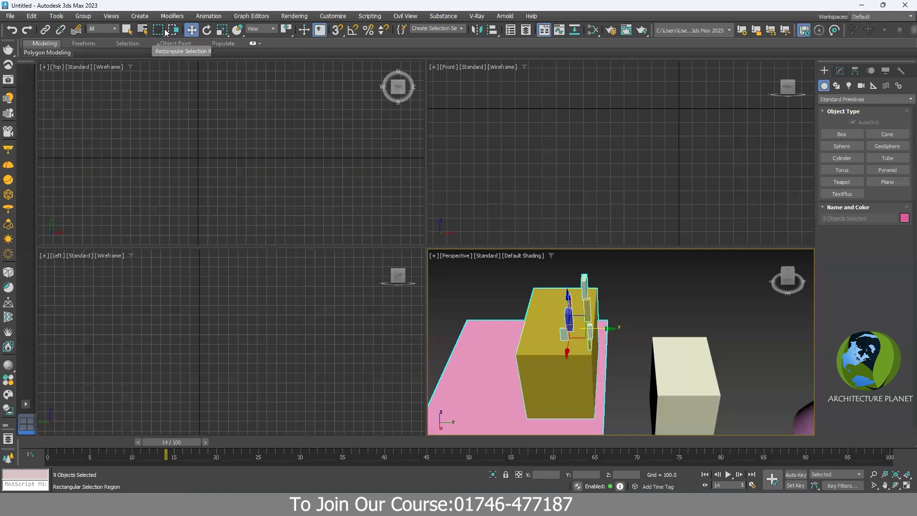
mouse_move(159, 32)
left_mouse_down()
mouse_move(161, 50)
mouse_move(160, 41)
left_mouse_up()
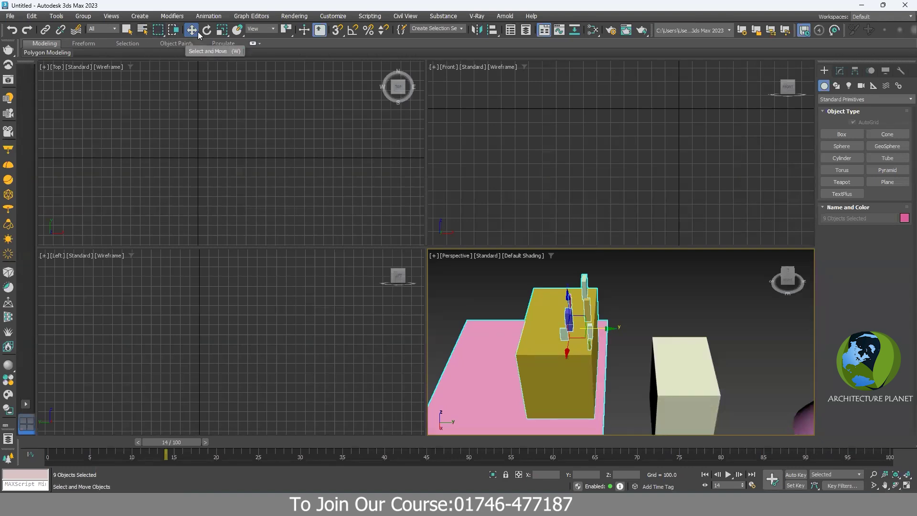
- Switch to Window selection and marquee-select the seven small pieces on the box top
left_click(173, 29)
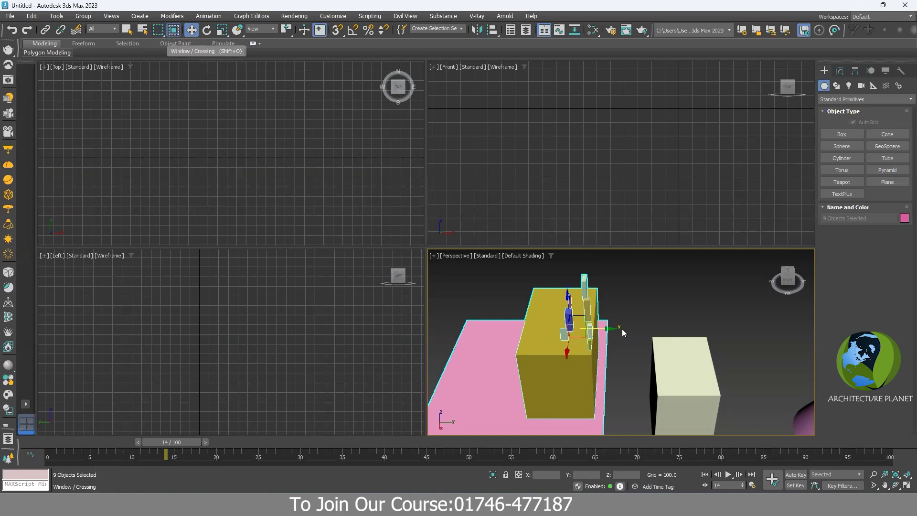
left_click(635, 287)
left_click_drag(534, 393, 535, 393)
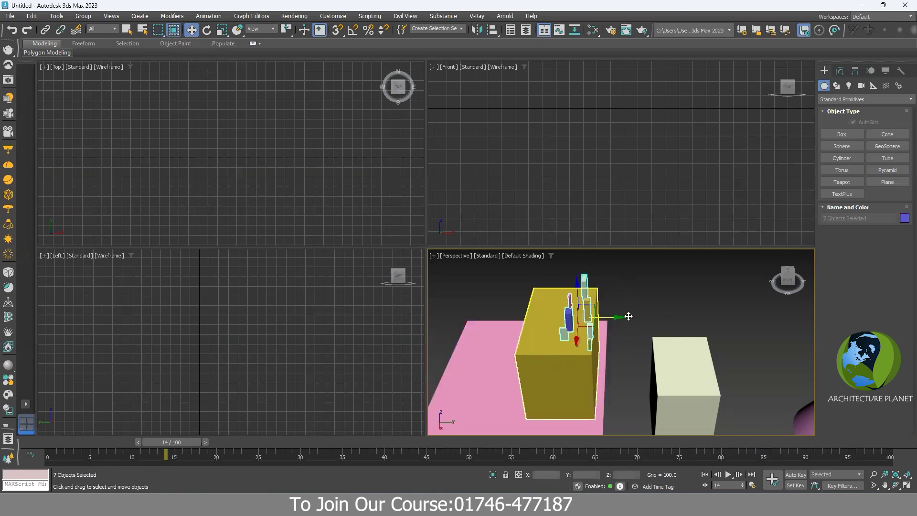
left_click_drag(560, 360, 560, 362)
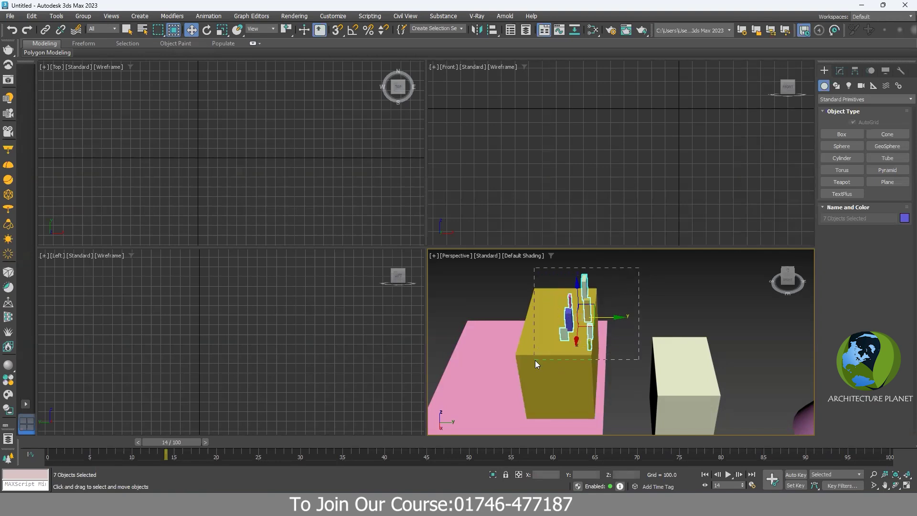
left_click_drag(637, 293, 622, 300)
left_click_drag(561, 342, 536, 382)
left_click_drag(535, 390, 536, 389)
left_click(615, 340)
left_click_drag(646, 270, 547, 411)
- Try wider window marquees across the scene, then select only the yellow box
left_click_drag(634, 270, 503, 428)
middle_click_drag(503, 428, 493, 386)
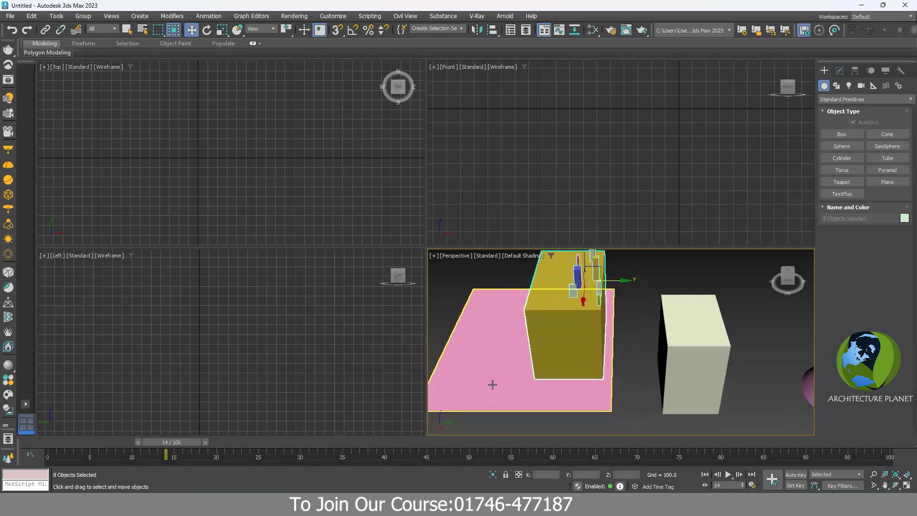
left_click(502, 366)
left_click_drag(655, 272, 544, 369)
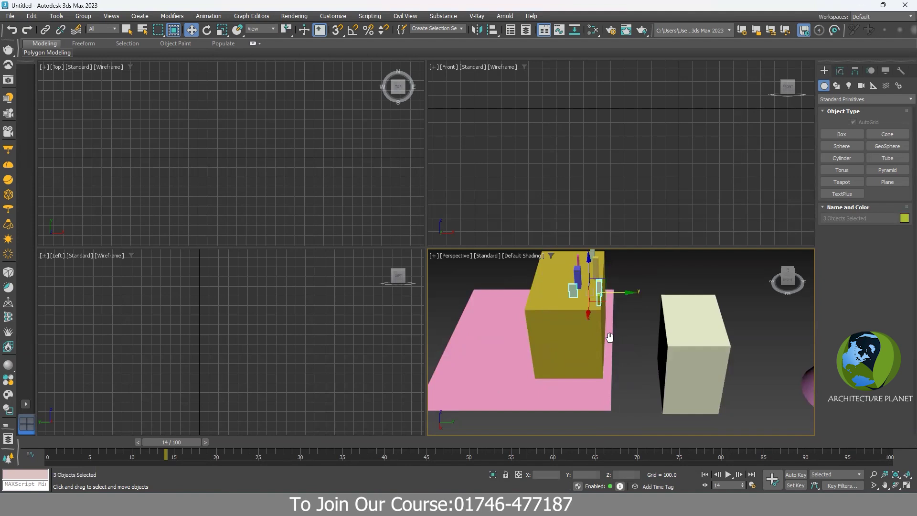
middle_click_drag(608, 333, 605, 254, "alt")
left_click_drag(485, 407, 485, 407)
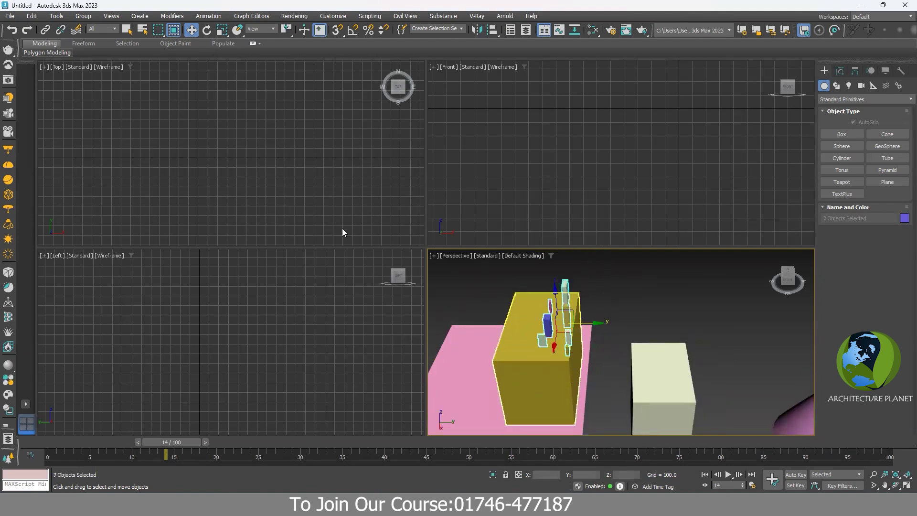
left_click(563, 374)
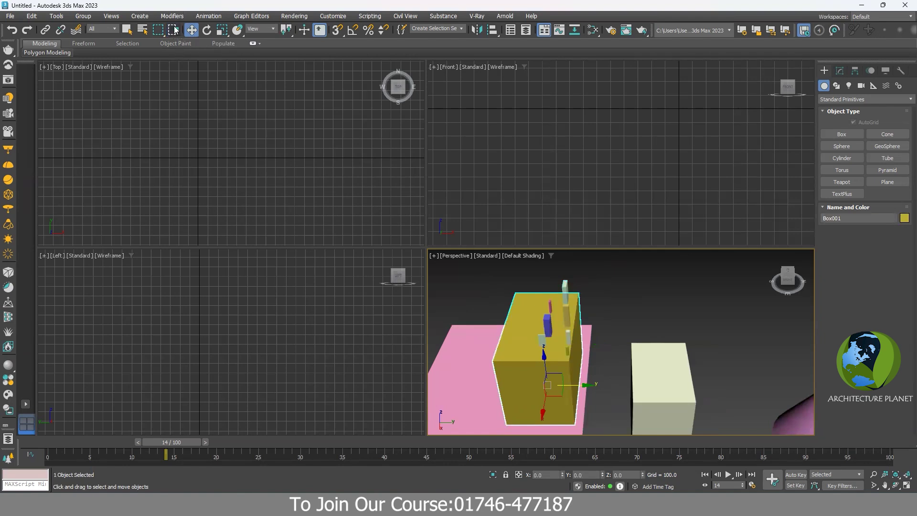
- Select the small pieces with a Circular region, then with a Fence region
left_click(160, 29)
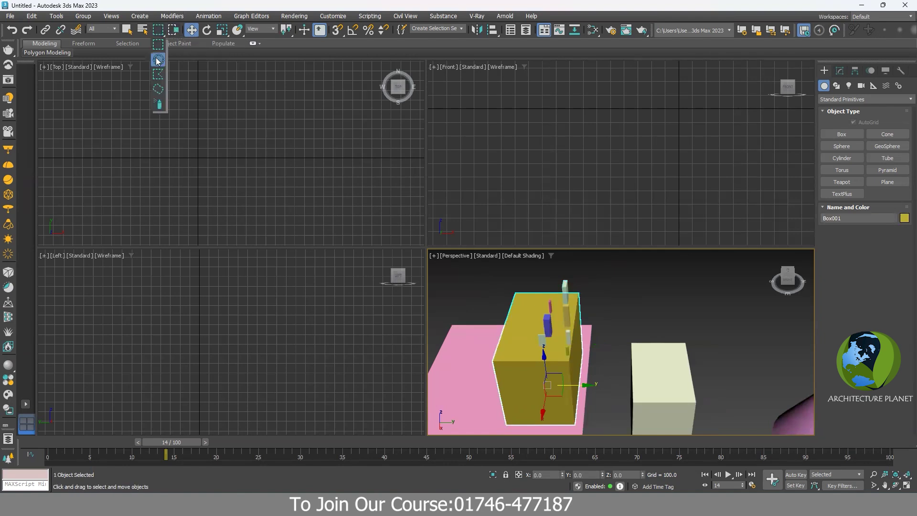
left_click(159, 31)
left_click_drag(160, 44, 158, 58)
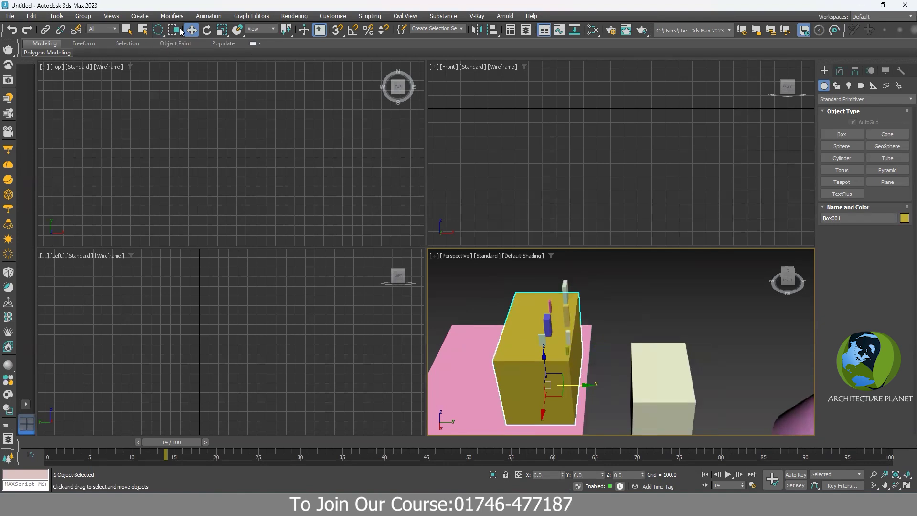
left_click_drag(611, 299, 549, 381)
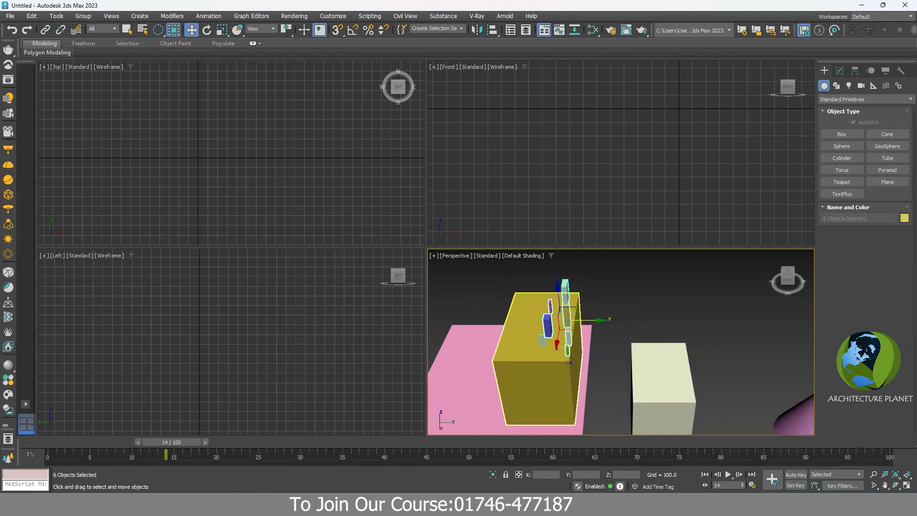
mouse_move(157, 29)
left_mouse_down()
mouse_move(150, 81)
mouse_move(158, 75)
left_mouse_up()
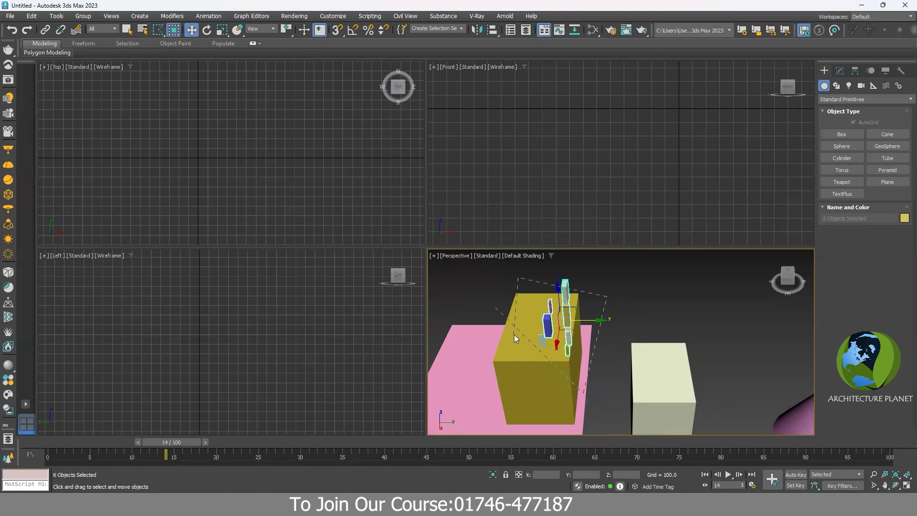
left_click(495, 312)
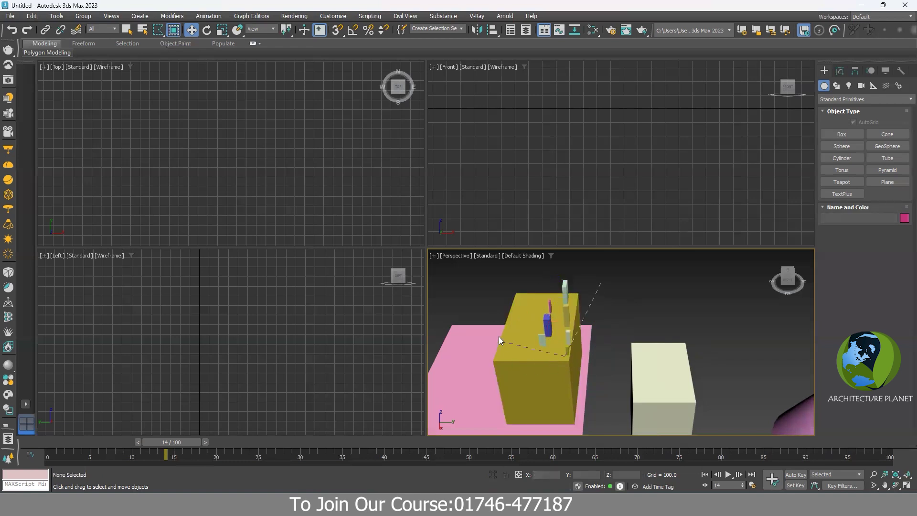
left_click(594, 297)
left_click(515, 353, "ctrl")
- Compare Crossing and Window marquees on the pieces, then select only the yellow box
left_click_drag(158, 30, 156, 51)
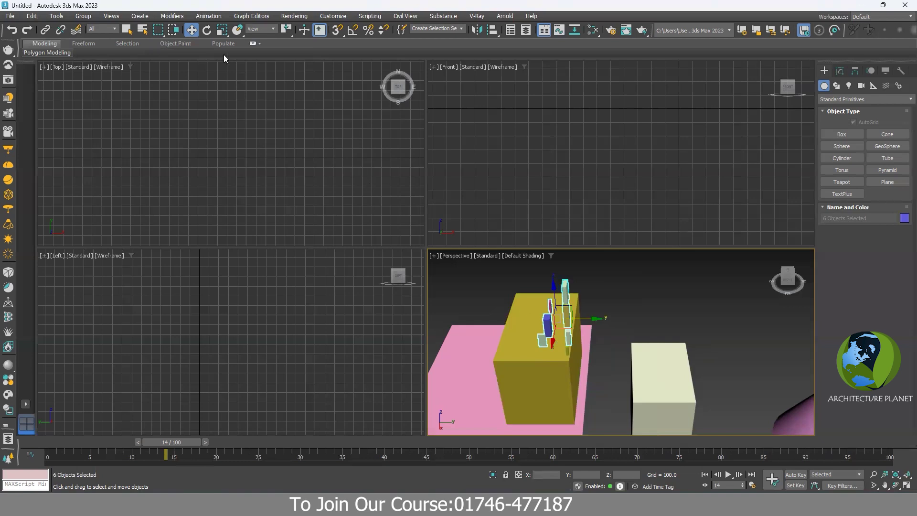
left_click(176, 33)
left_click_drag(466, 422, 592, 314)
left_click(170, 31)
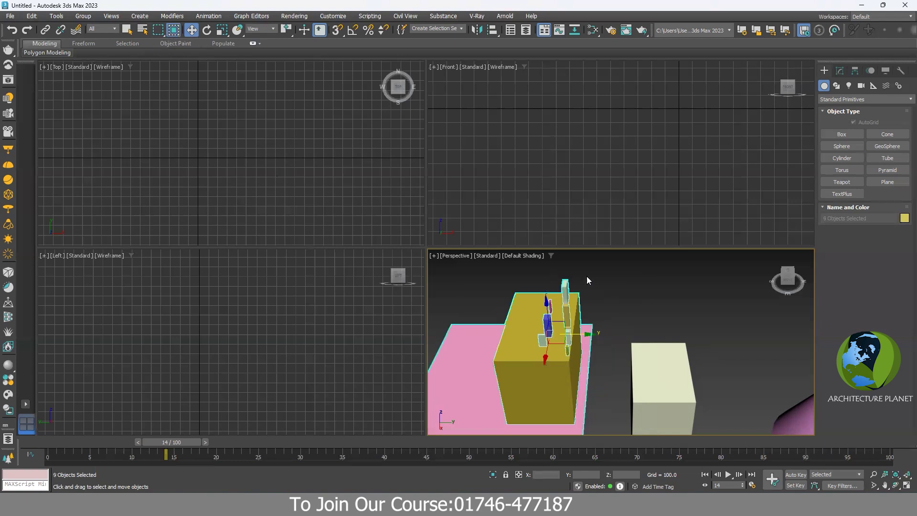
left_click_drag(515, 380, 514, 381)
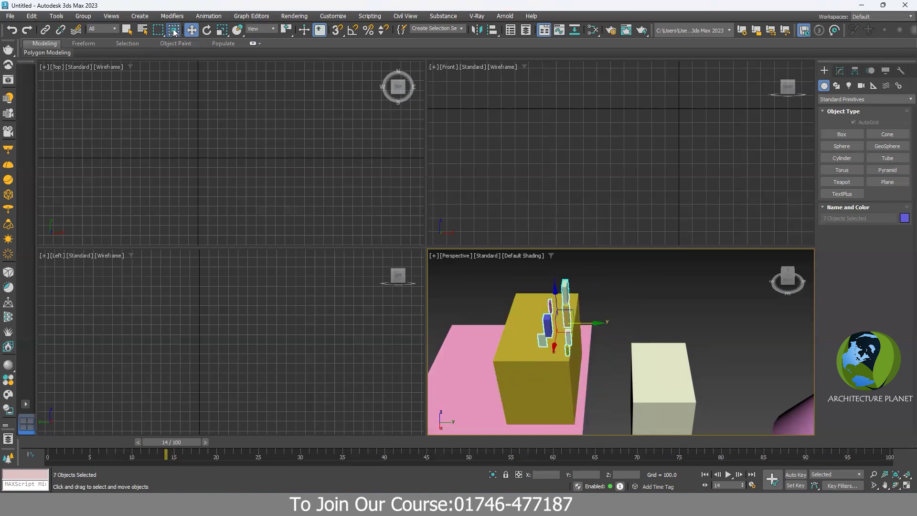
left_click(550, 363)
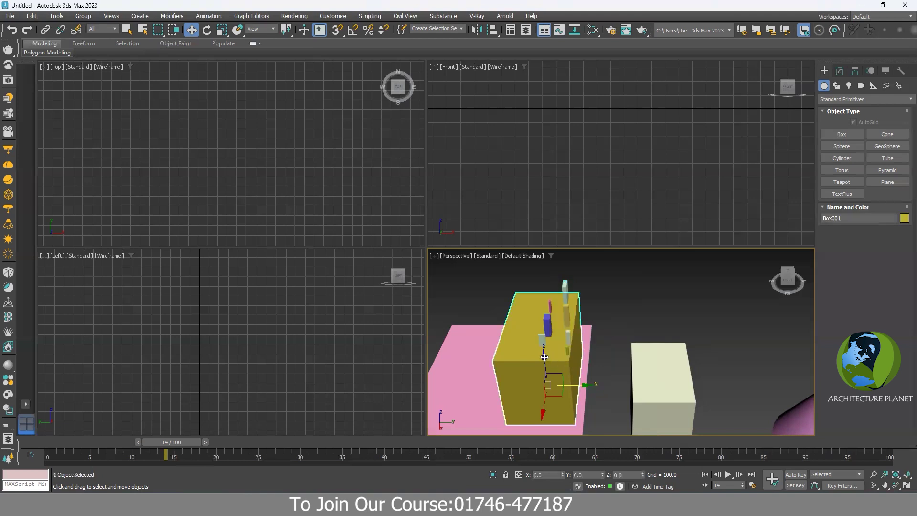
middle_click_drag(550, 351, 536, 351, "alt")
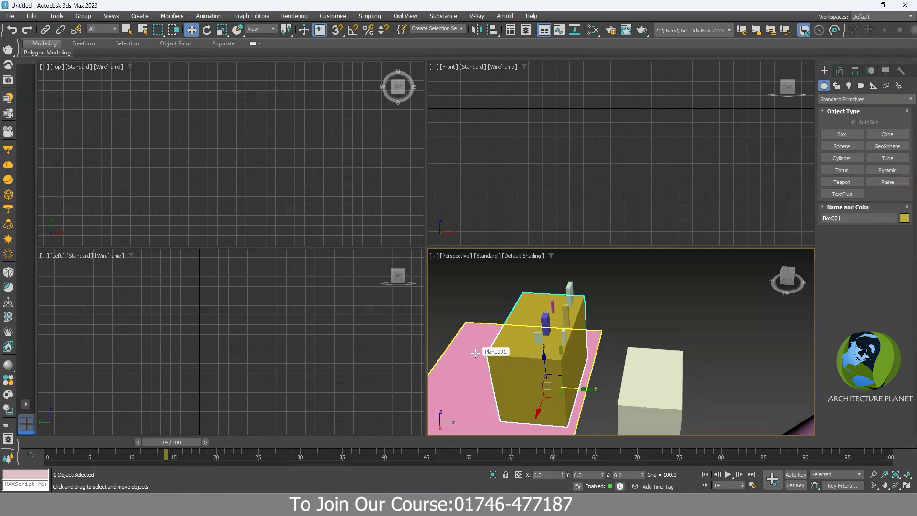
- Rotate the yellow box freely about its Z axis
left_click(208, 30)
middle_click_drag(591, 325, 574, 346)
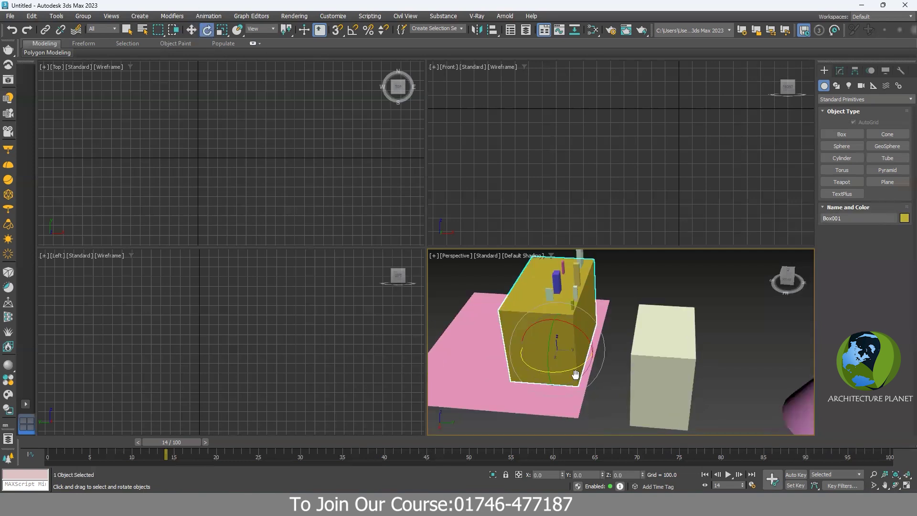
scroll(573, 377, "up", 4)
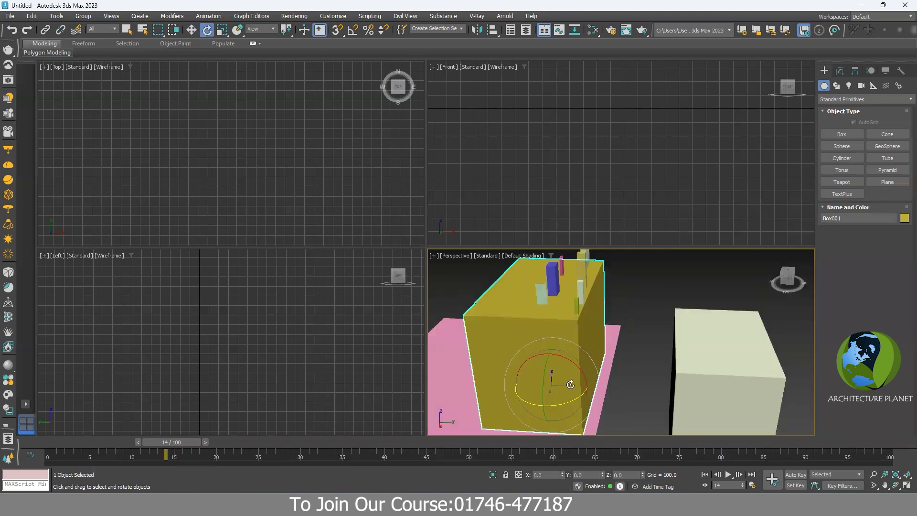
mouse_move(568, 401)
left_mouse_down()
mouse_move(507, 402)
mouse_move(574, 400)
mouse_move(542, 403)
mouse_move(536, 371)
mouse_move(561, 363)
mouse_move(601, 381)
mouse_move(562, 413)
left_mouse_up()
- Undo the box's rotation and select the cream box instead
key("ctrl+z")
middle_click_drag(567, 422, 588, 365)
scroll(581, 377, "down", 2)
key("ctrl+z")
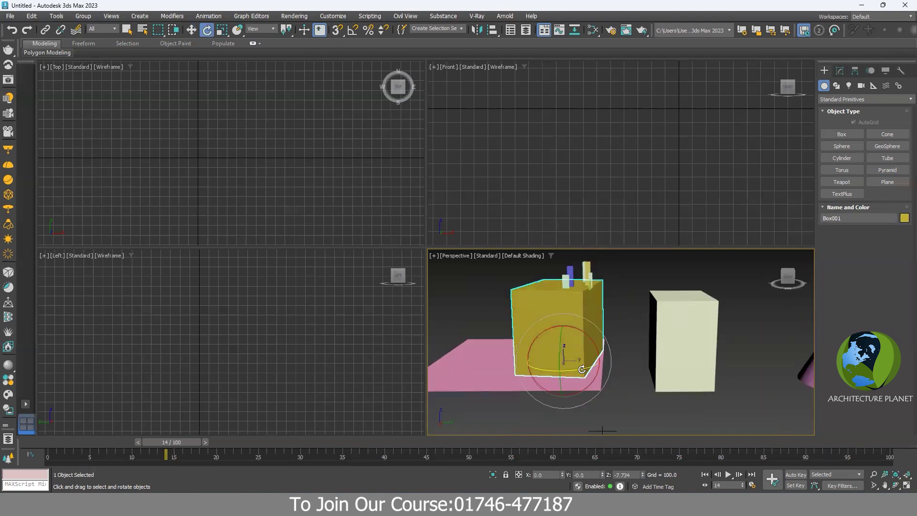
left_click(668, 355)
middle_click_drag(702, 349, 603, 382, "alt")
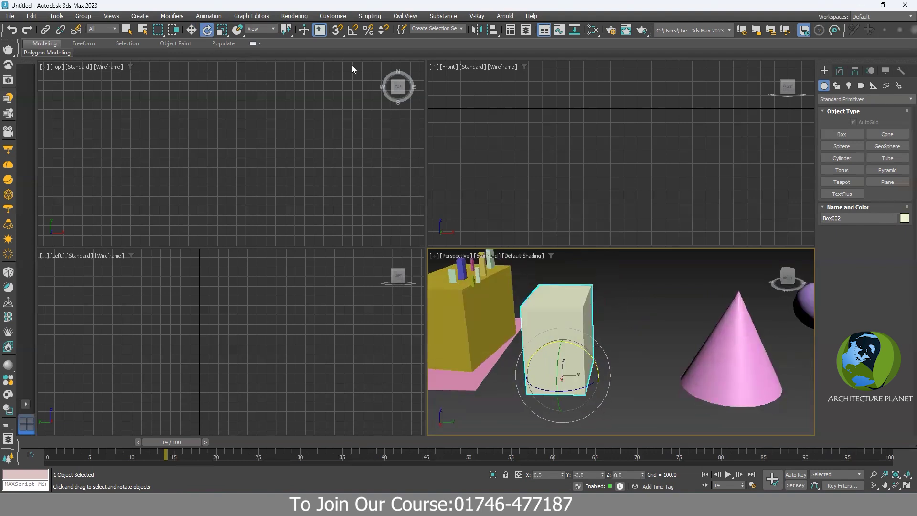
- With angle snap on, rotate the cream box about Z to -15° and -80°, then undo the turn
left_click(355, 31)
left_click_drag(575, 387, 528, 392)
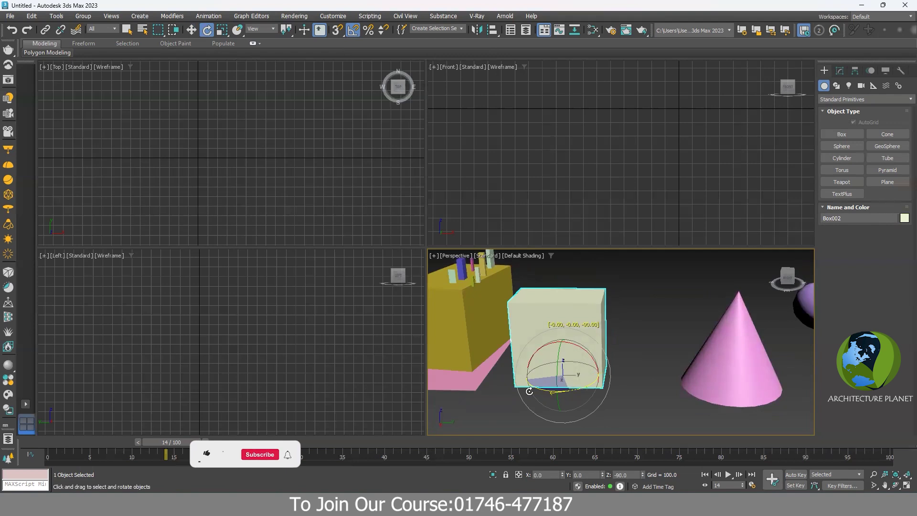
left_click_drag(531, 390, 529, 391)
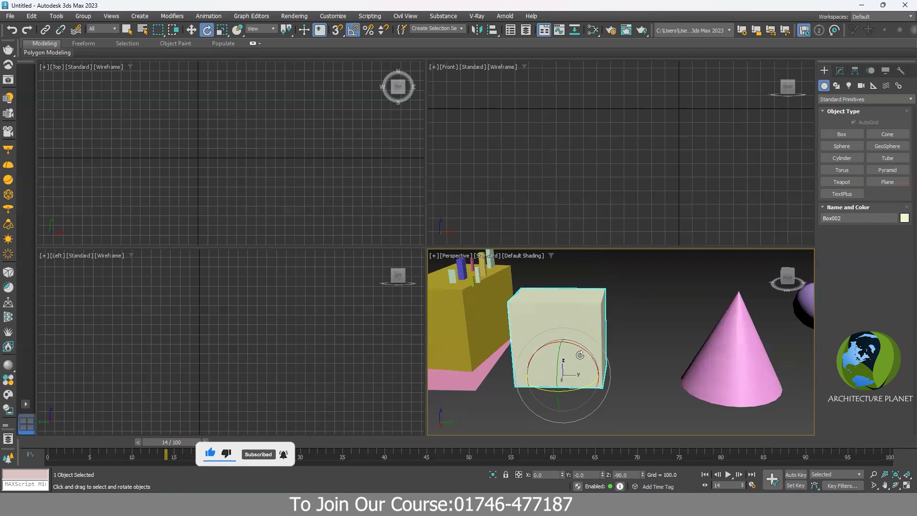
key("ctrl+z")
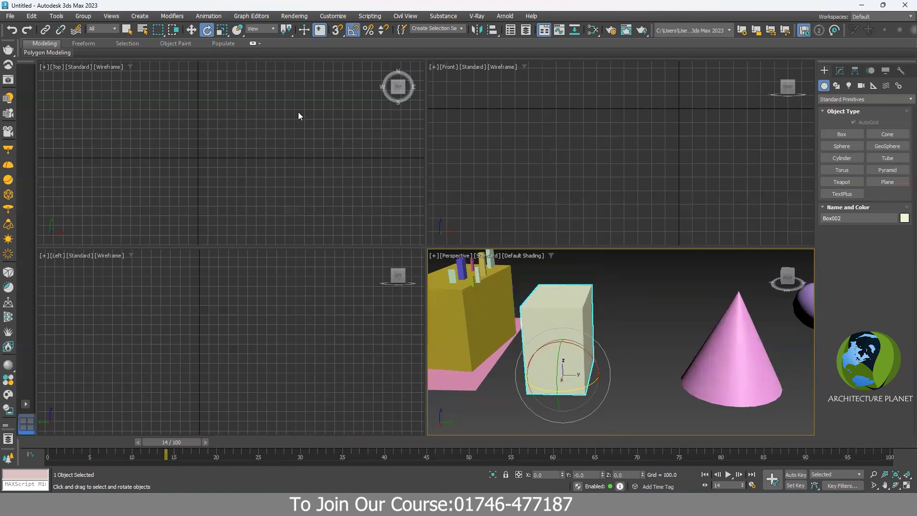
- Turn the cream box 90° about Z through the Rotate Transform Type-In's Offset Z field
right_click(207, 32)
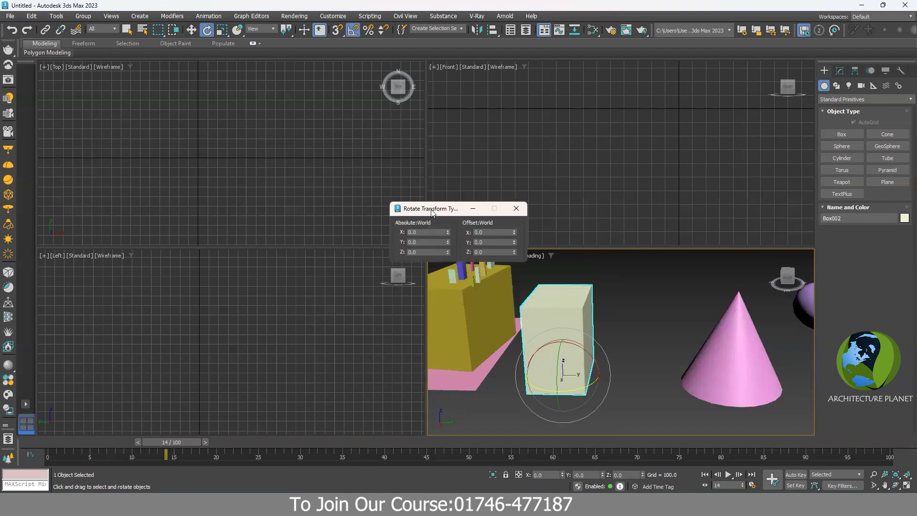
left_click_drag(437, 209, 456, 190)
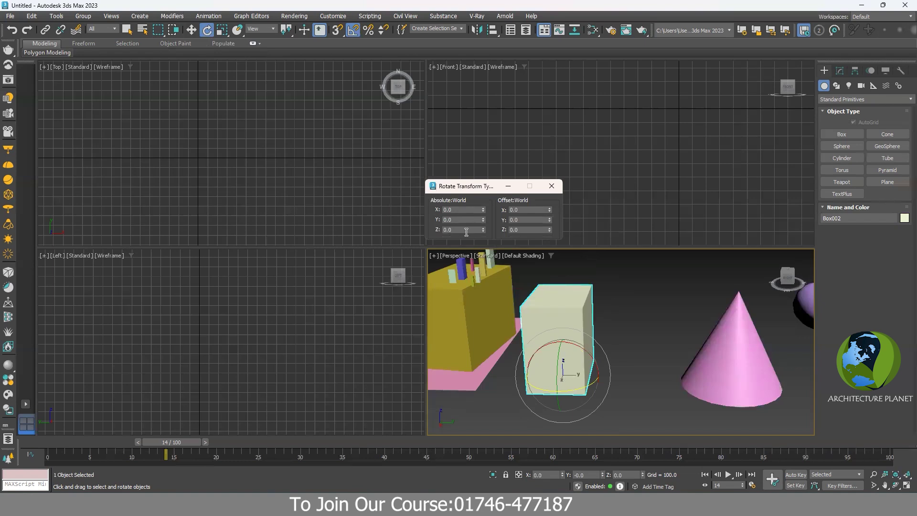
double_click(528, 228)
middle_click_drag(558, 283, 542, 287)
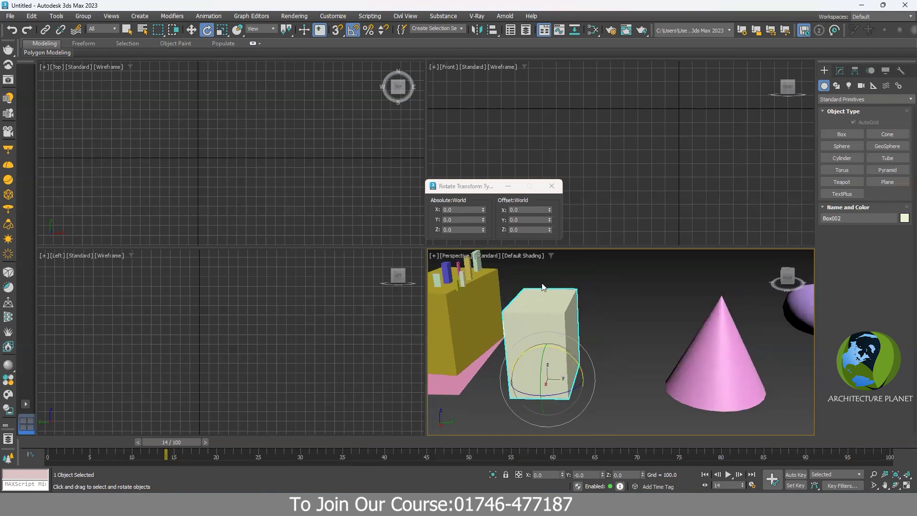
left_click(523, 229)
type("90")
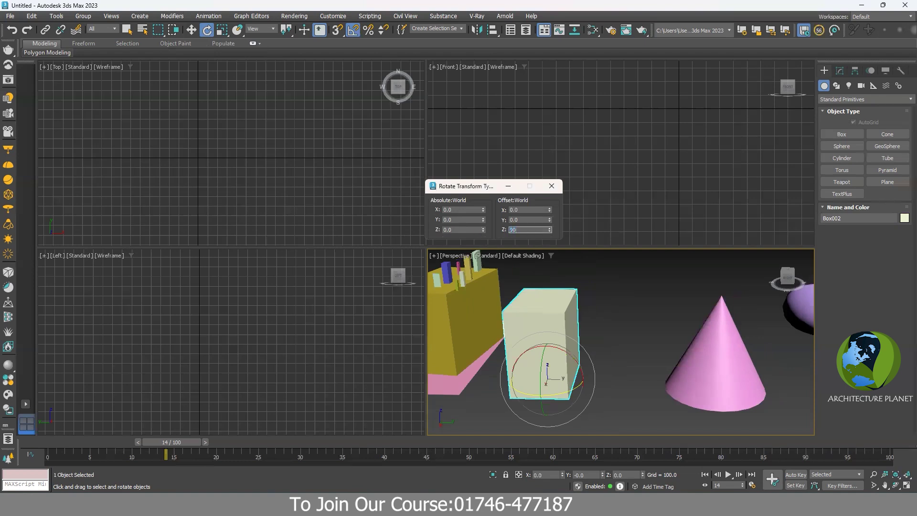
key("Return")
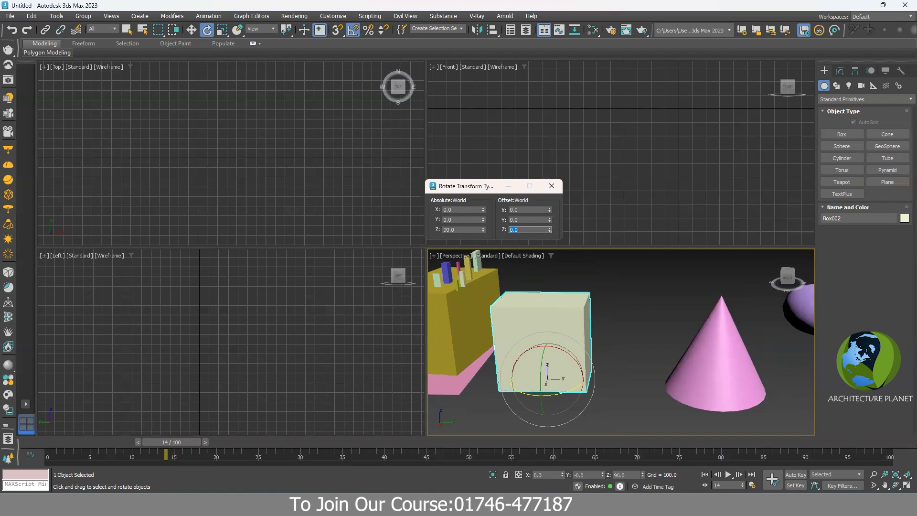
- Turn the cream box a further 90° through Offset Y, then reframe the view toward the cone
left_click(523, 219)
type("90")
key("Return")
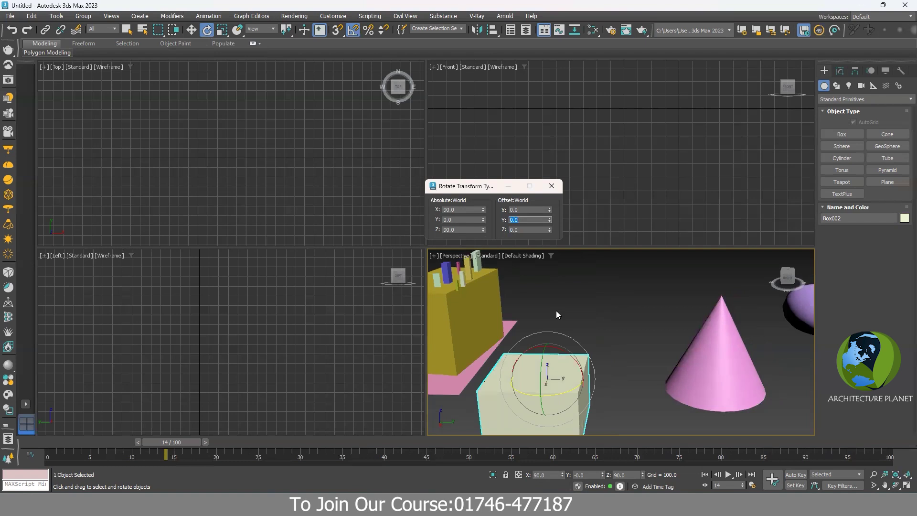
middle_click_drag(544, 303, 560, 251)
scroll(623, 348, "down", 3)
middle_click_drag(625, 352, 597, 353)
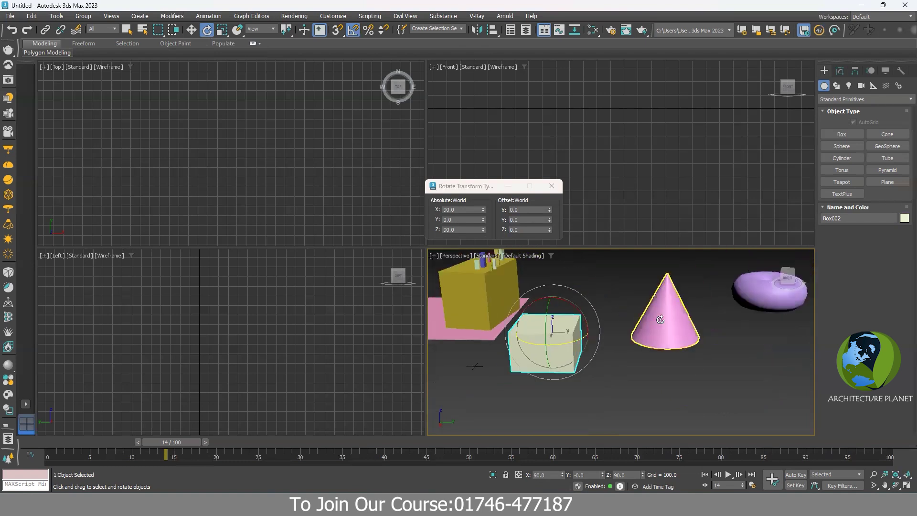
- Select the pink cone and rotate it 90° about Y with the offset field
left_click(661, 319)
middle_click_drag(661, 319, 634, 319)
left_click(526, 220)
type("90")
key("Return")
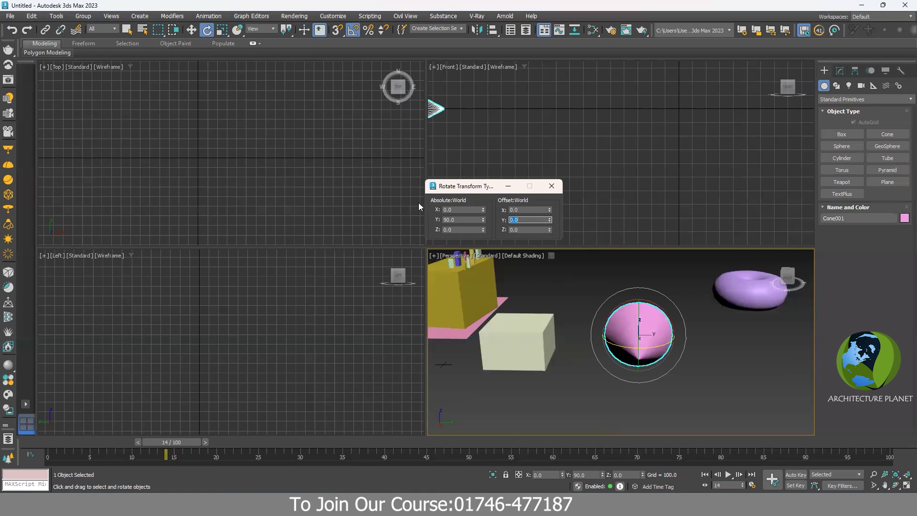
- Rotate the cone about X with the gizmo, then a further 90° about Z
left_click(529, 210)
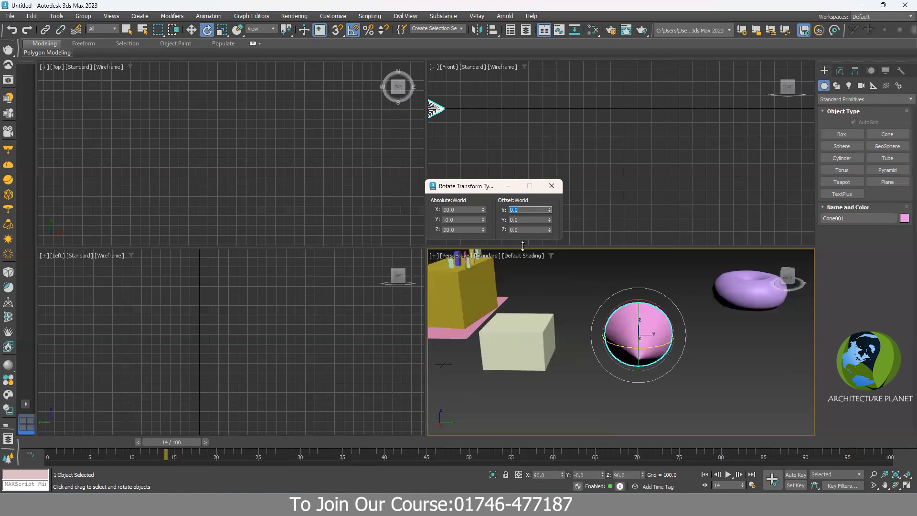
left_click_drag(661, 311, 685, 337)
left_click_drag(519, 230, 422, 232)
type("90")
key("Return")
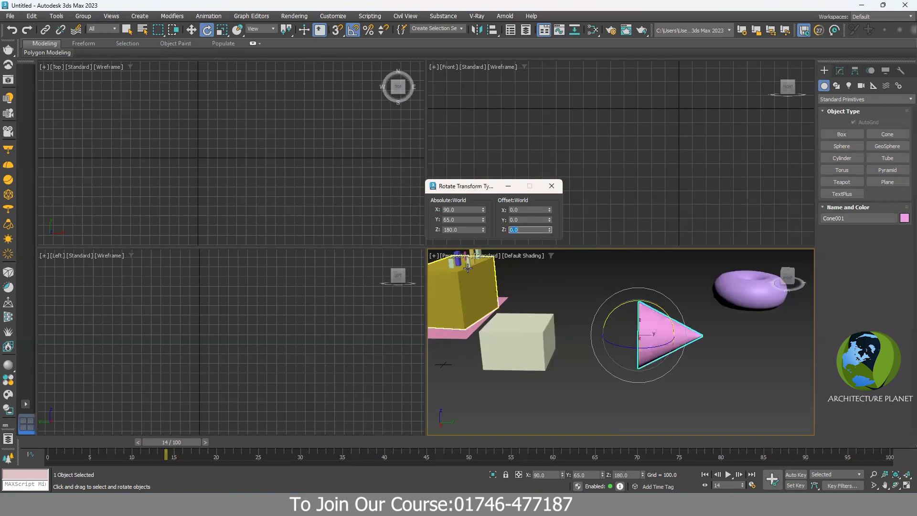
- Close the rotation entry window and undo a trial upright rotation of the cone
left_click(552, 186)
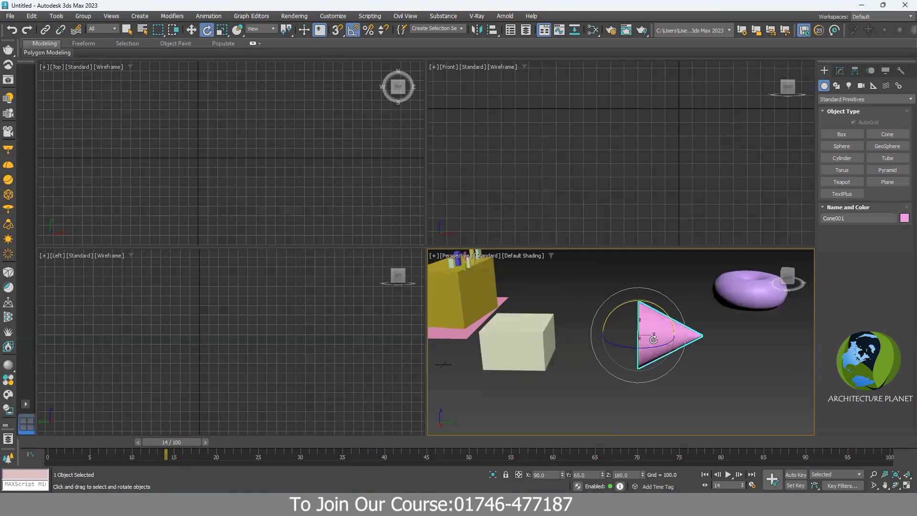
middle_click_drag(588, 320, 581, 315)
left_click_drag(606, 303, 579, 337)
key("ctrl+z")
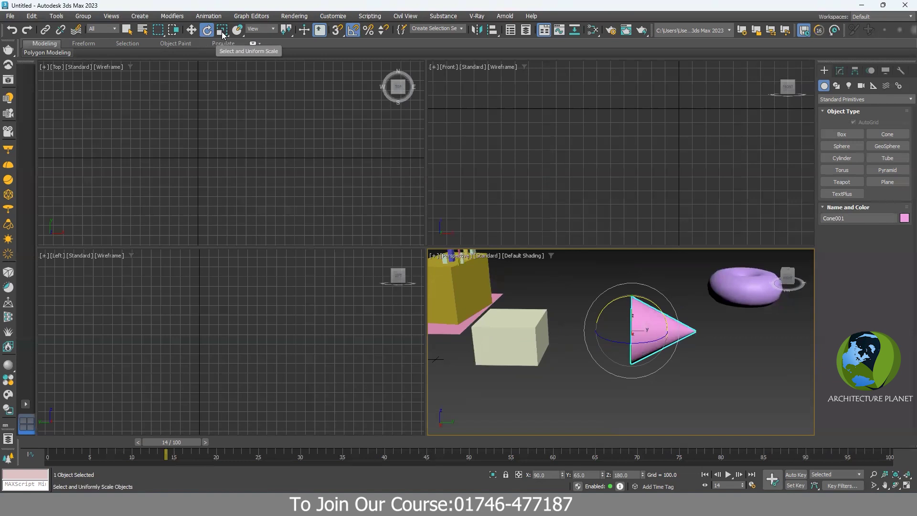
- Undo the cone's rotations so it stands upright, and select it with Select and Uniform Scale
key("ctrl+z")
key("ctrl+z")
key("ctrl+z")
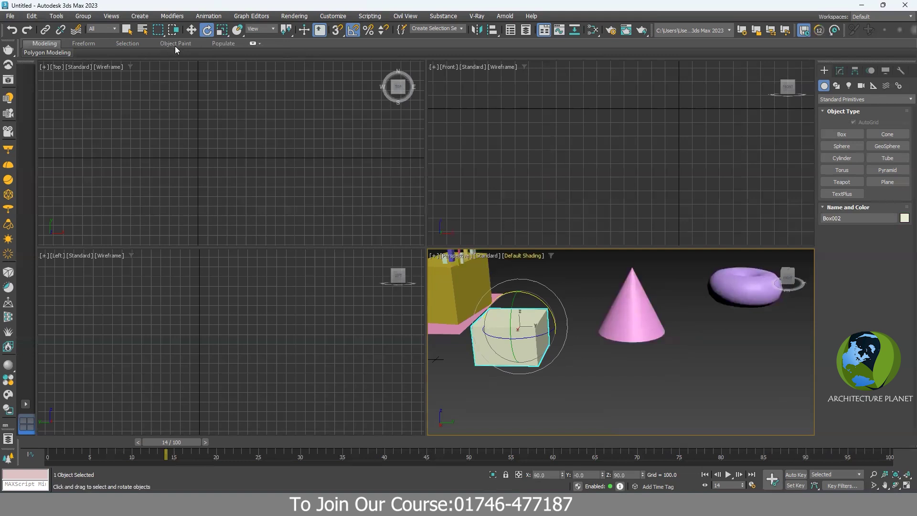
left_click(223, 32)
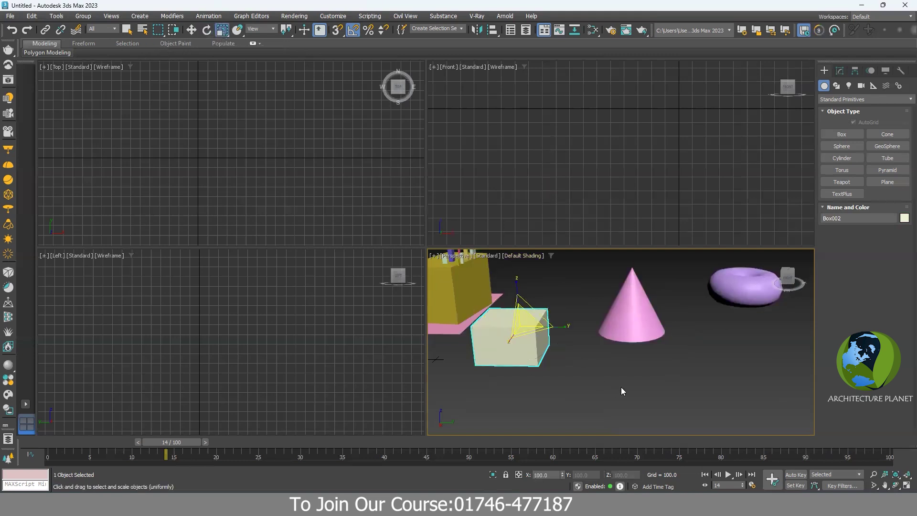
left_click(643, 304)
middle_click_drag(618, 329, 583, 340)
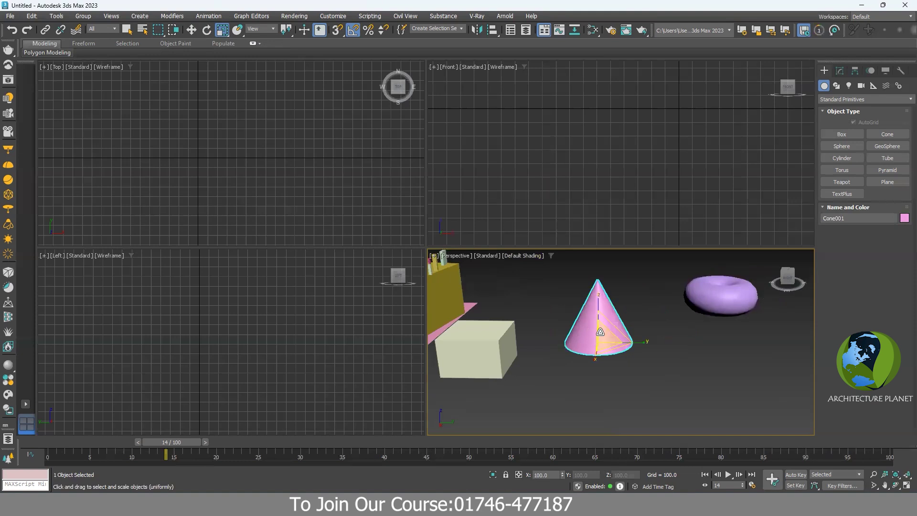
middle_click_drag(550, 352, 532, 373)
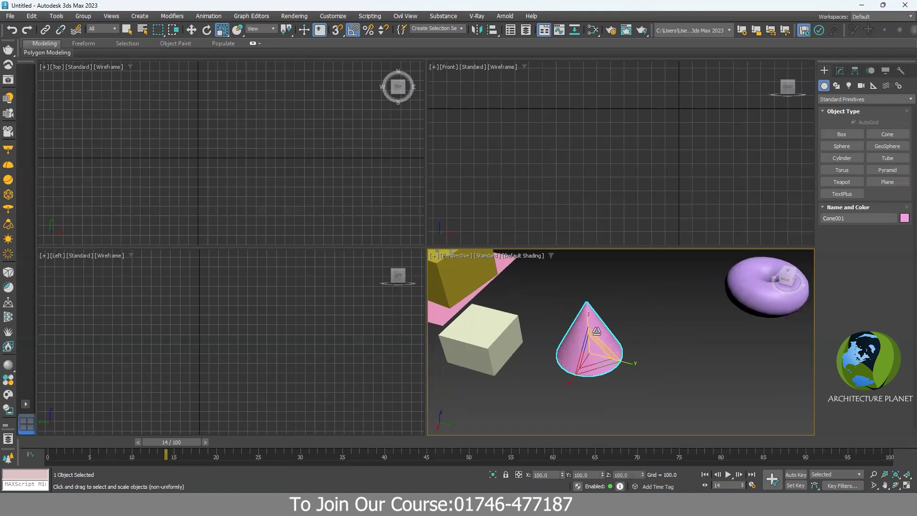
middle_click_drag(639, 378, 659, 355, "alt")
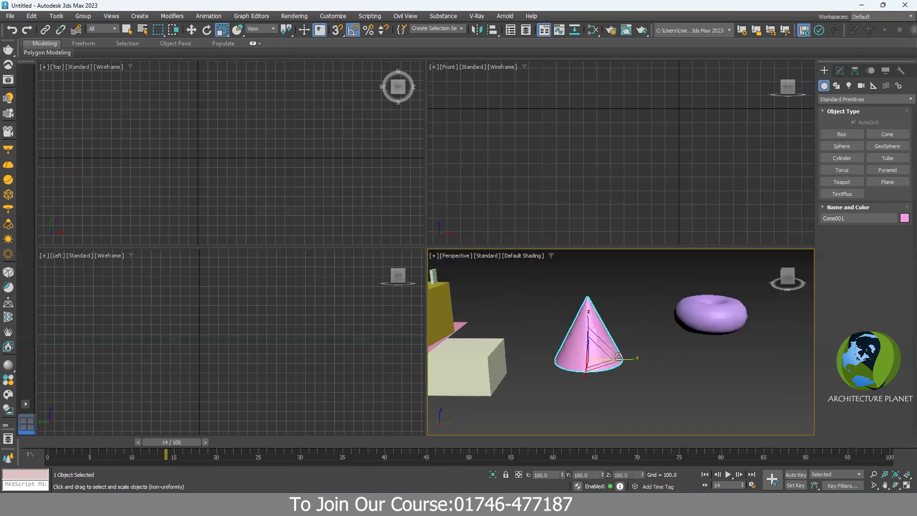
- Trial-stretch the cone along Y, X and Z, undoing the Z stretch
left_click_drag(624, 358, 652, 361)
middle_click_drag(640, 365, 550, 368, "alt")
left_click_drag(550, 368, 530, 374)
middle_click_drag(569, 365, 601, 349, "alt")
left_click_drag(591, 318, 591, 292)
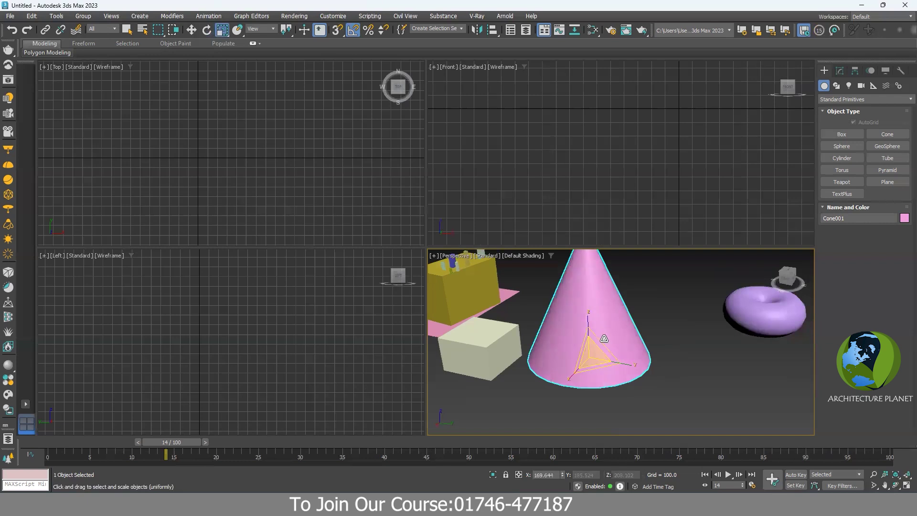
key("ctrl+z")
- Undo the cone's X and Y scaling to restore 100% and reselect the cone
mouse_move(605, 339)
middle_mouse_down("alt")
mouse_move(617, 378)
mouse_move(604, 348)
middle_mouse_up("alt")
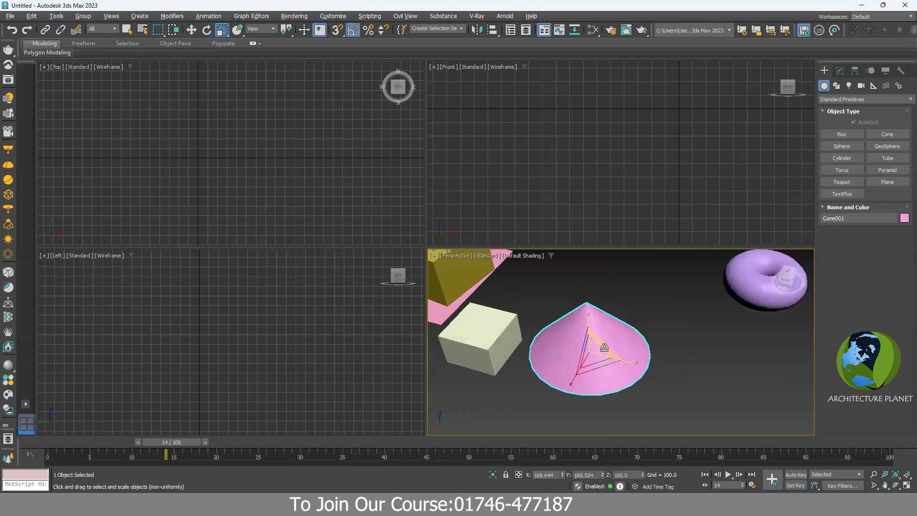
scroll(630, 355, "down", 4)
key("ctrl+z")
key("ctrl+z")
key("ctrl+z")
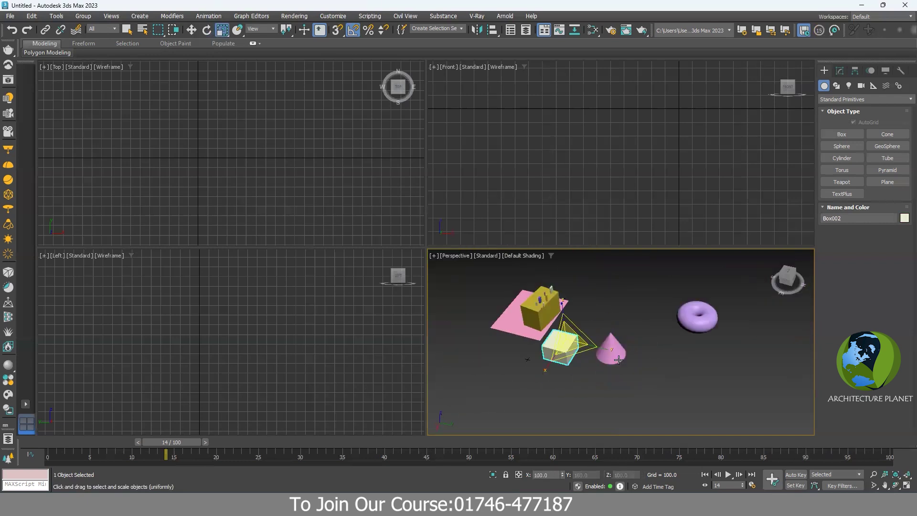
scroll(615, 359, "up", 5)
middle_click_drag(615, 358, 635, 359)
key("super")
scroll(620, 389, "down", 2)
left_click(632, 359)
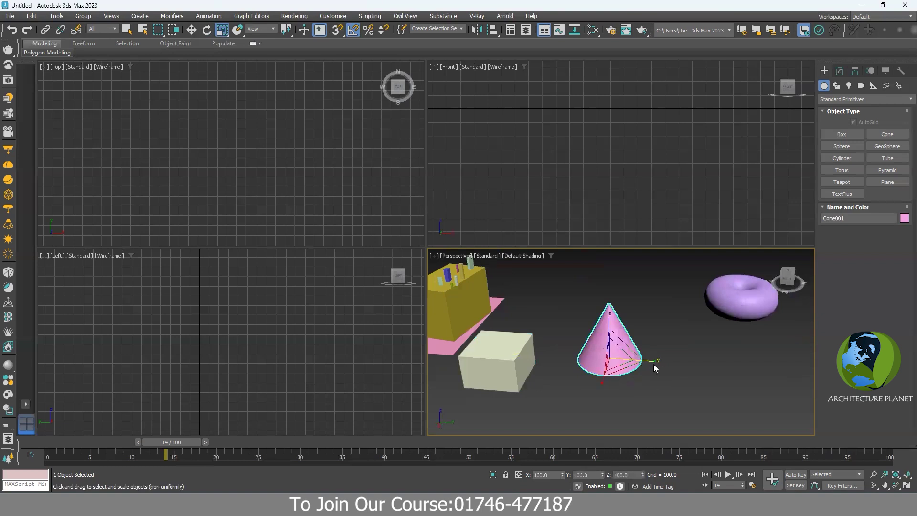
- Try widening the cone along Y, then undo it and restore the earlier view
left_click_drag(647, 361, 683, 366)
middle_click_drag(646, 385, 574, 381, "alt")
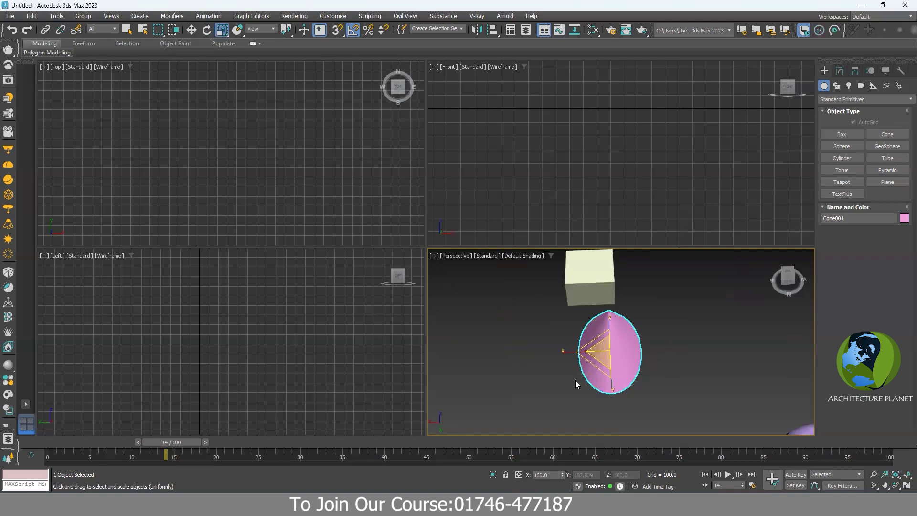
key("shift+z")
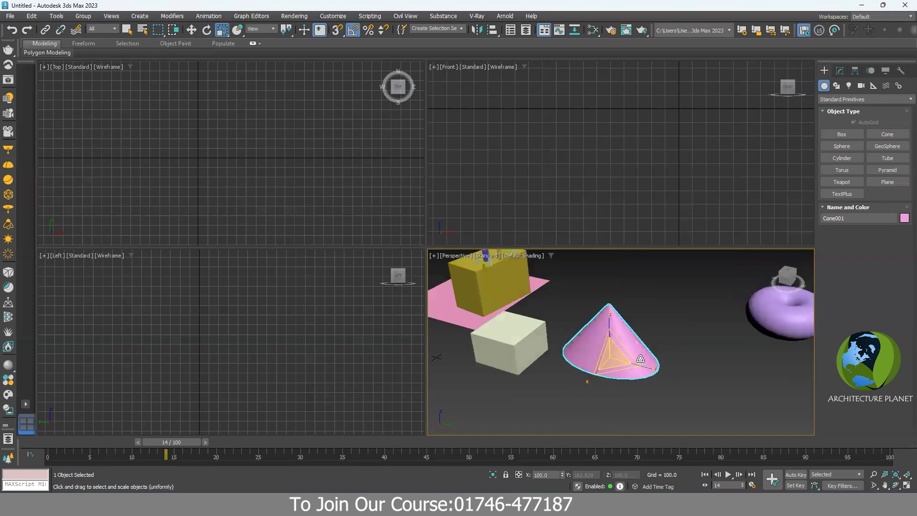
key("ctrl+z")
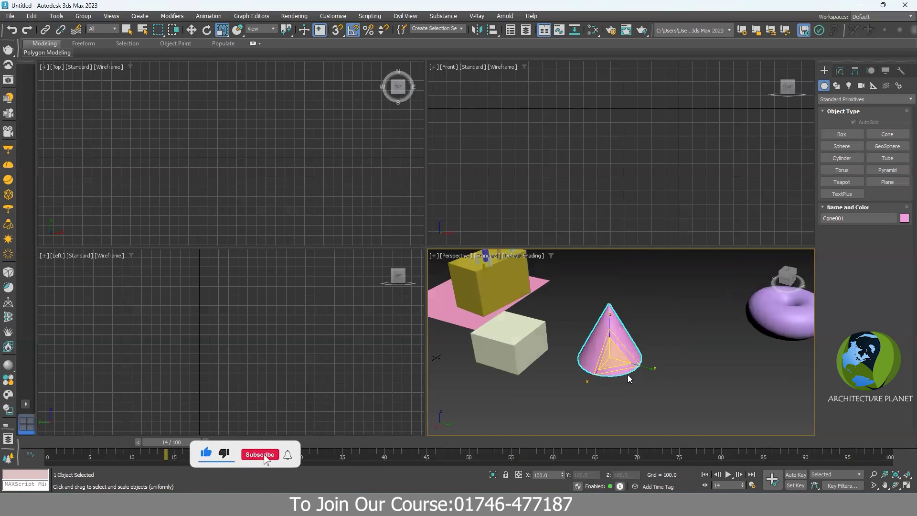
key("shift+z")
key("shift+z")
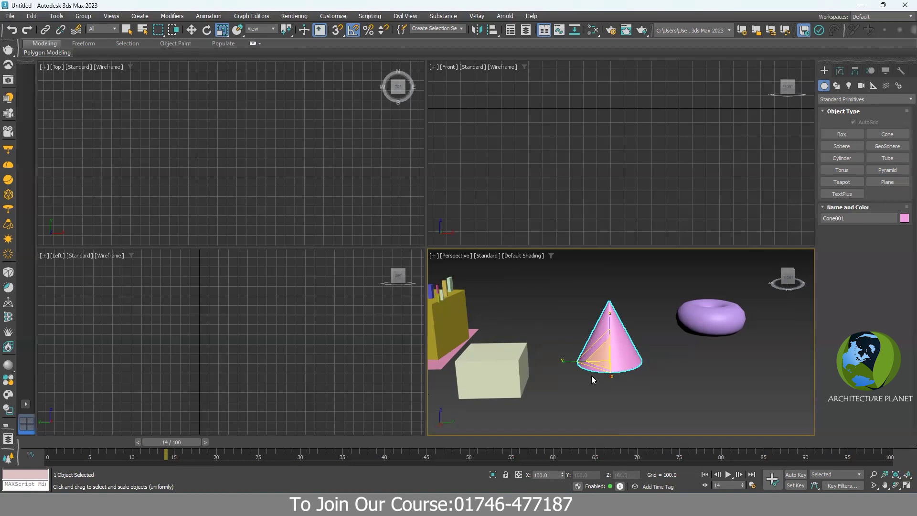
- Scale the cone evenly to 130.96% on X, Y and Z and show its exact scale values
middle_click_drag(662, 358, 607, 382, "alt")
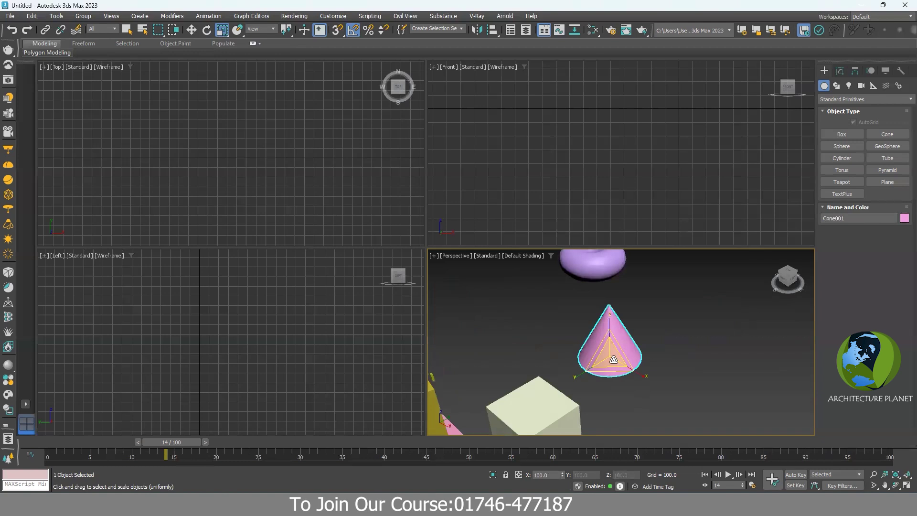
left_click_drag(612, 368, 619, 341)
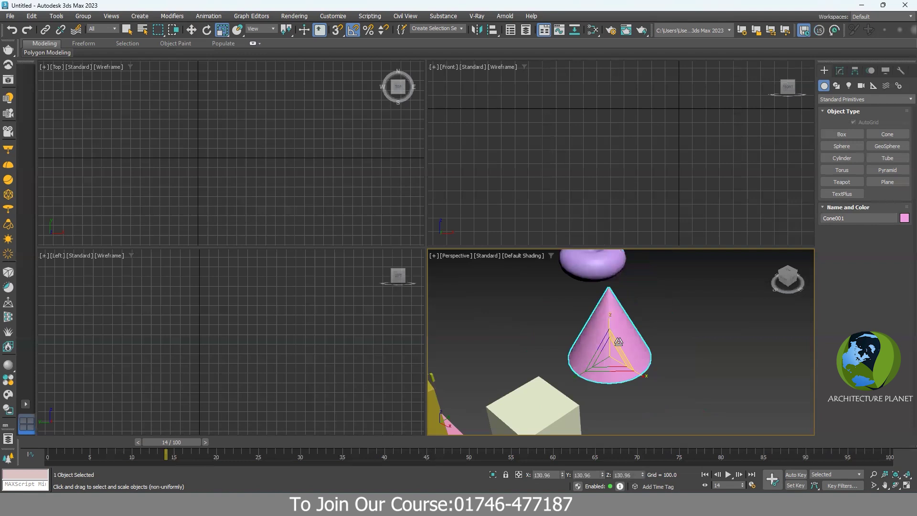
scroll(610, 368, "up", 3)
middle_click_drag(541, 342, 534, 356, "alt")
right_click(222, 30)
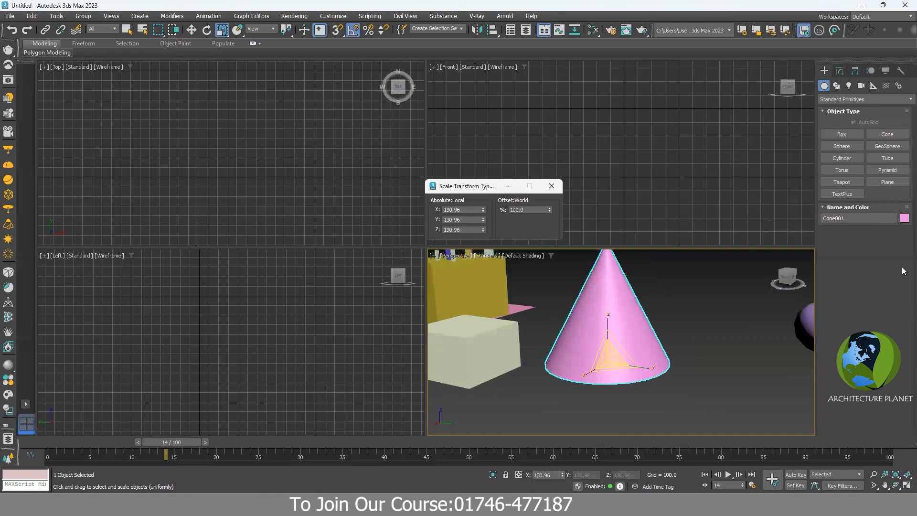
- After abandoning a tube, draw a small white sphere below and right of the pink cone
left_click(887, 159)
mouse_move(698, 381)
left_mouse_down()
mouse_move(710, 397)
mouse_move(707, 380)
left_mouse_up()
left_click_drag(848, 167, 849, 149)
left_click(841, 146)
left_click_drag(702, 403, 725, 403)
- Draw a lilac cone beside the pink one: radius 1 342.557, height 487.992, radius 2 0
key("r")
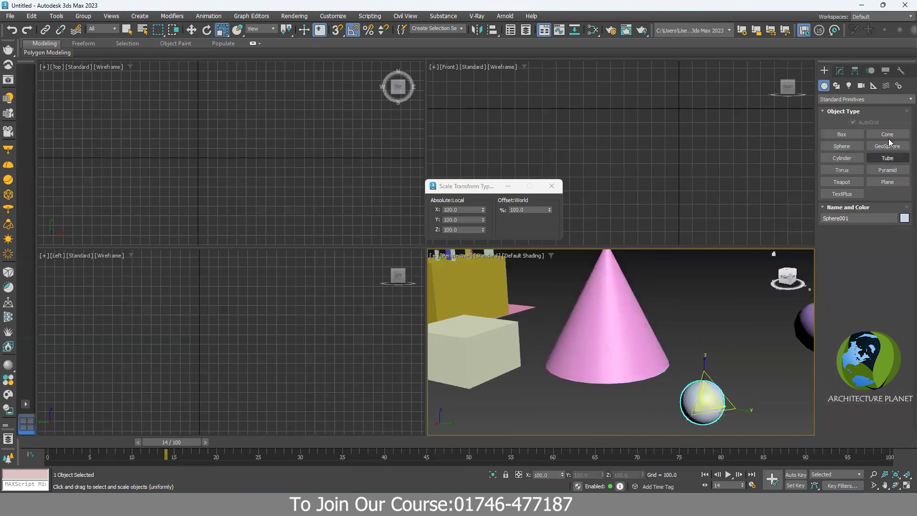
left_click(883, 136)
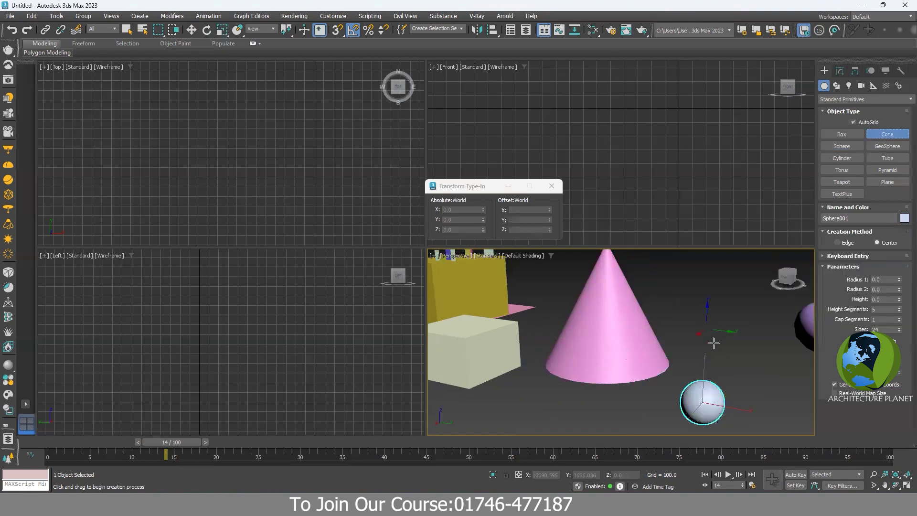
left_click_drag(708, 335, 748, 336)
left_click(703, 292)
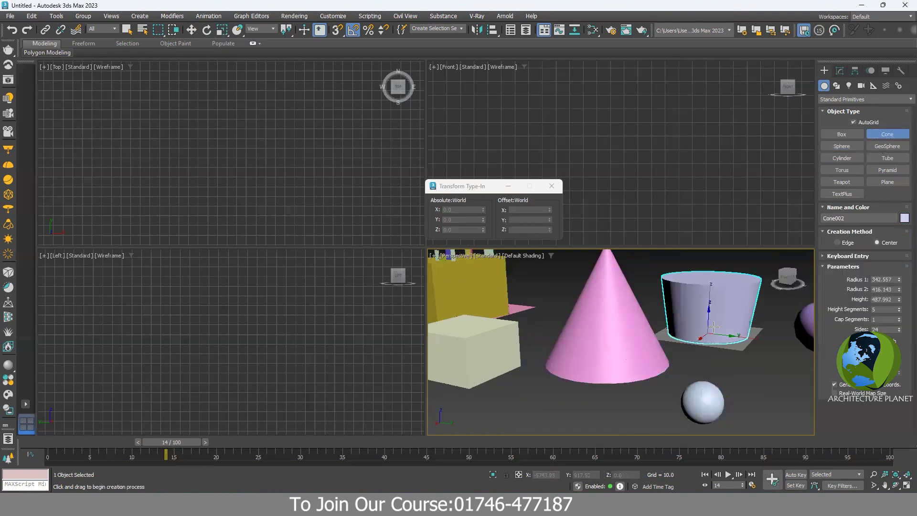
left_click(710, 353)
scroll(681, 380, "up", 4)
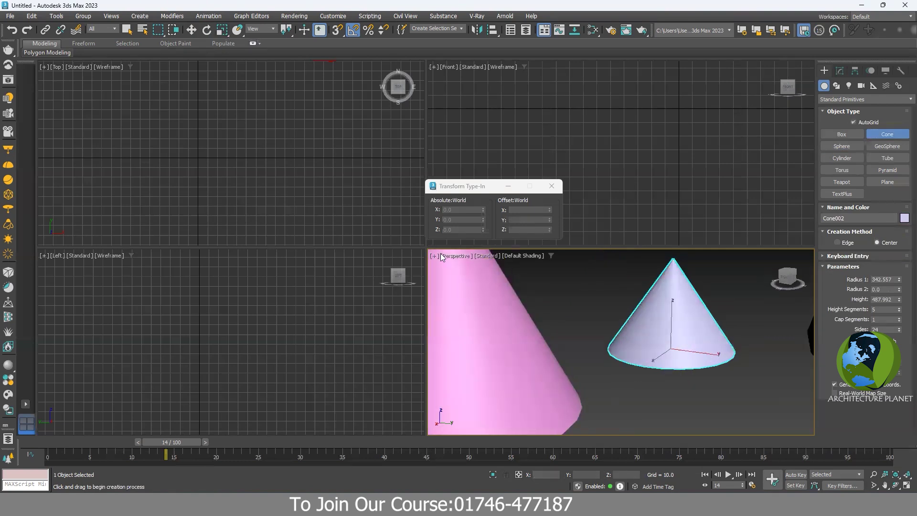
key("r")
left_click(465, 209)
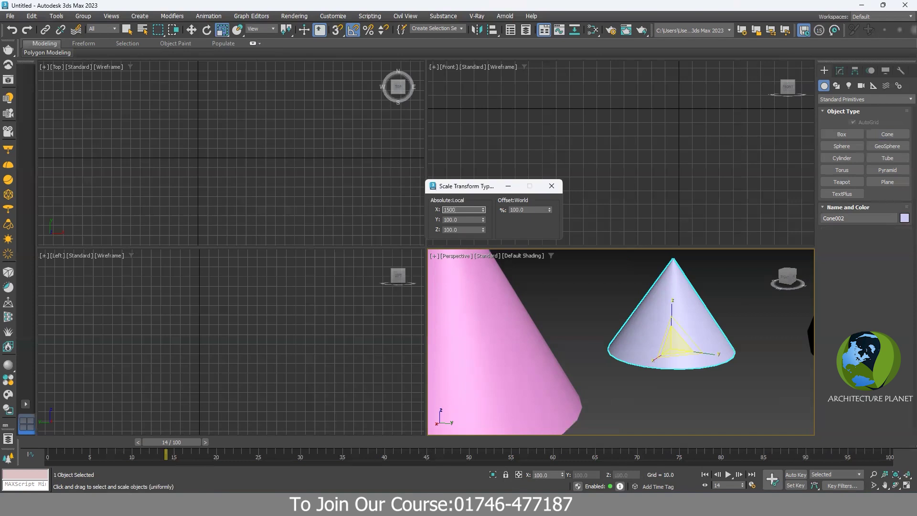
- Enter 150 for the lilac cone's X, Y and Z scale and close the type-in
key("Tab")
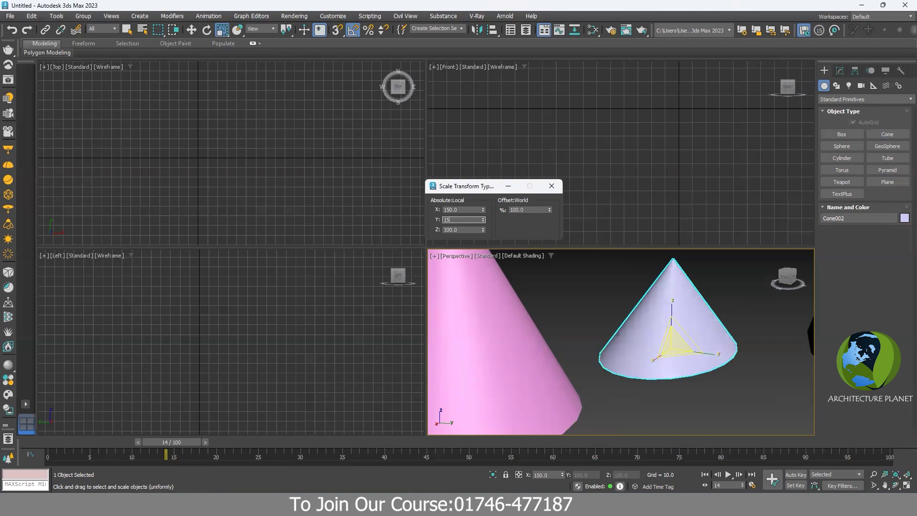
type("150")
key("Tab")
type("150")
key("Return")
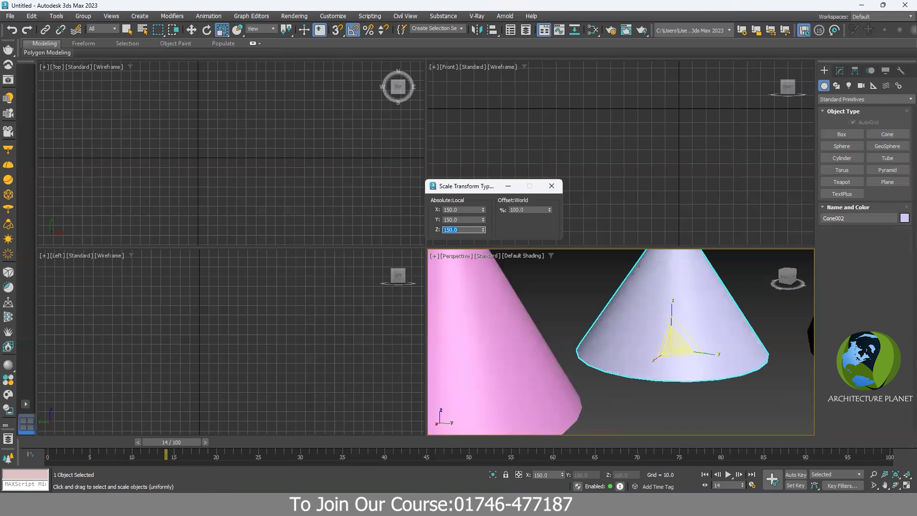
scroll(610, 343, "down", 4)
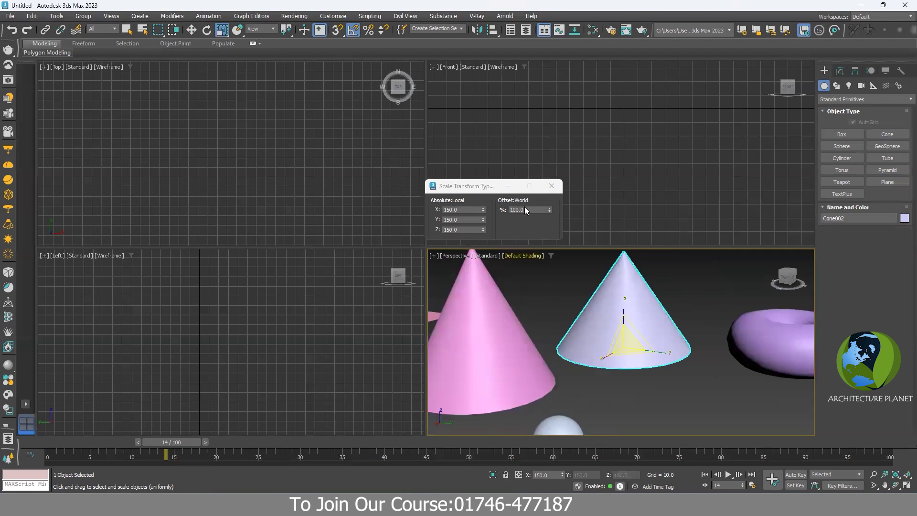
left_click(552, 186)
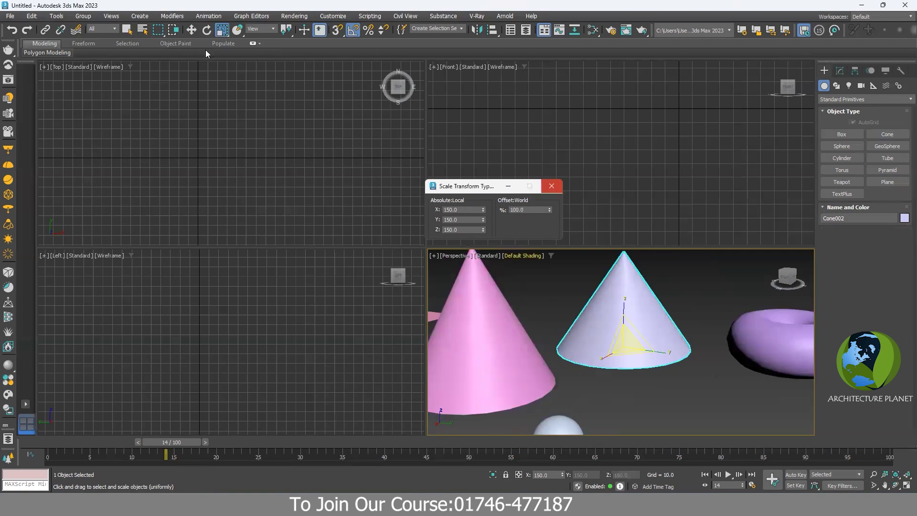
right_click(222, 30)
- Close the scale type-in, turn on the Snaps Toggle, and switch to Select and Move
left_click(551, 186)
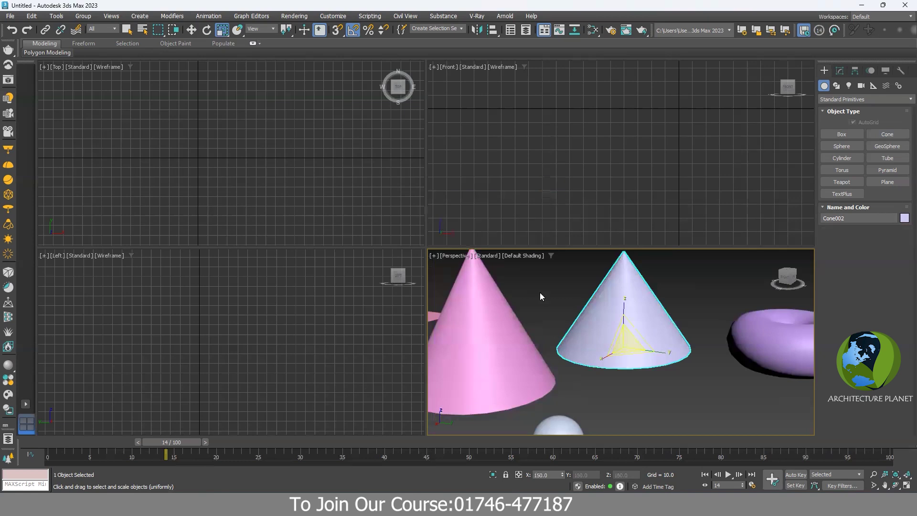
scroll(553, 315, "down", 8)
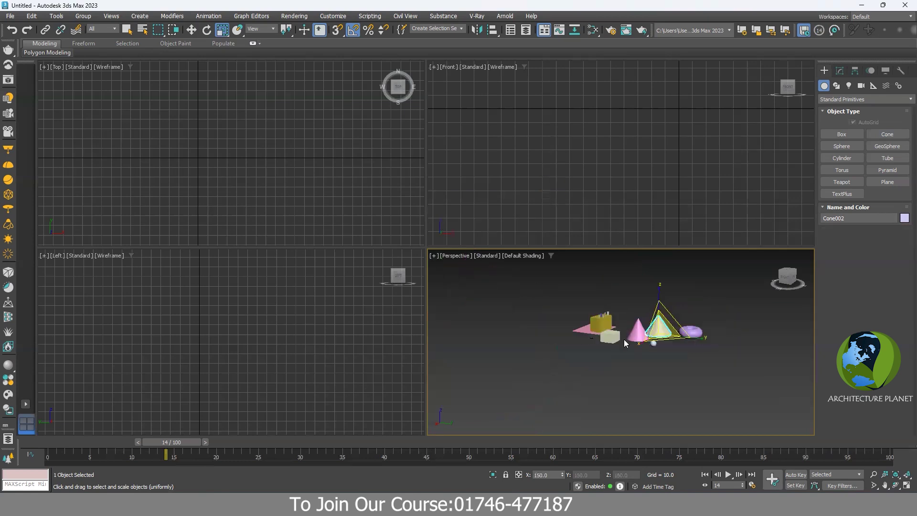
scroll(624, 339, "up", 5)
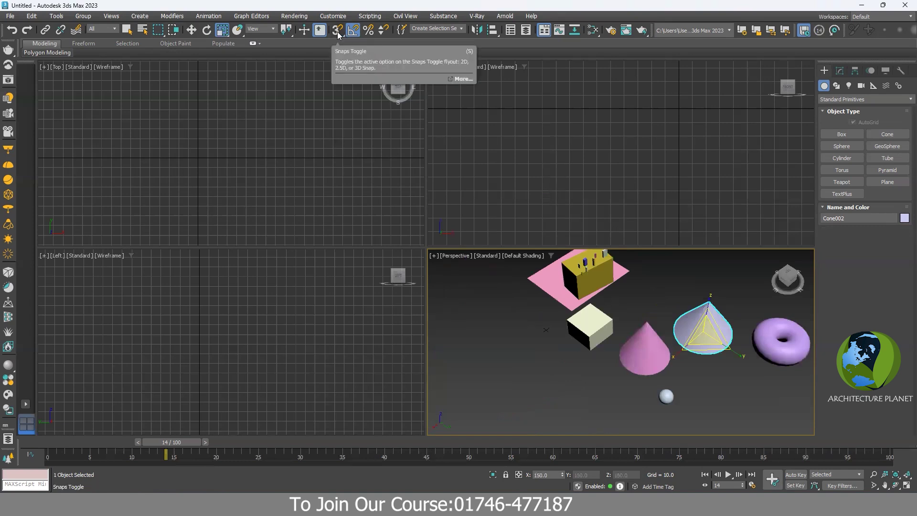
key("s")
middle_click_drag(568, 354, 537, 362)
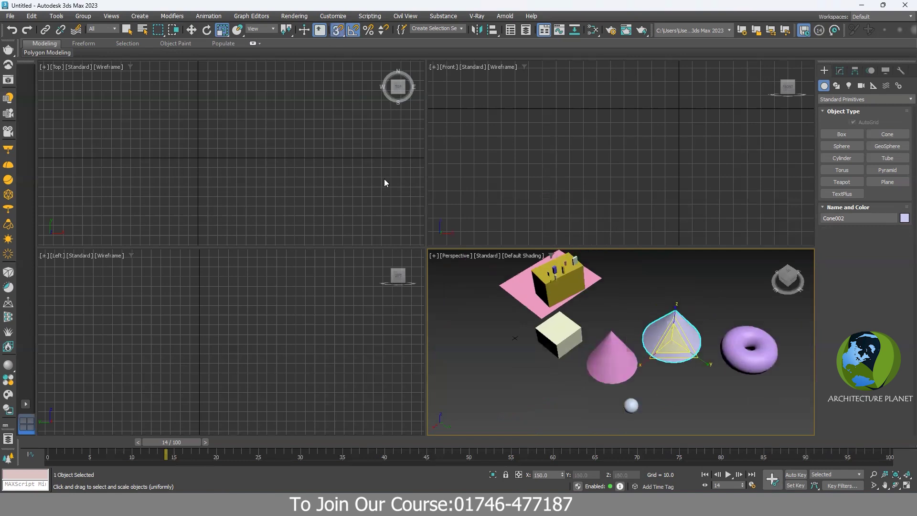
left_click(191, 30)
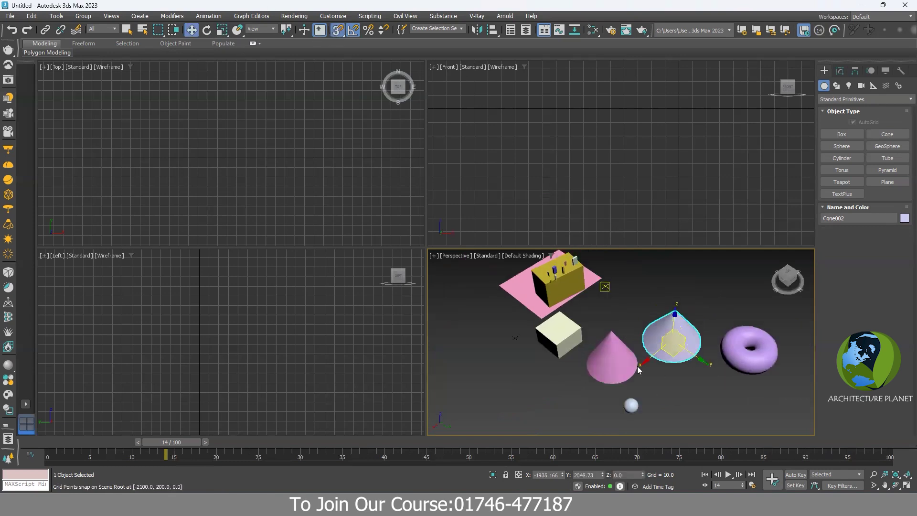
middle_click_drag(621, 334, 635, 332)
key("super")
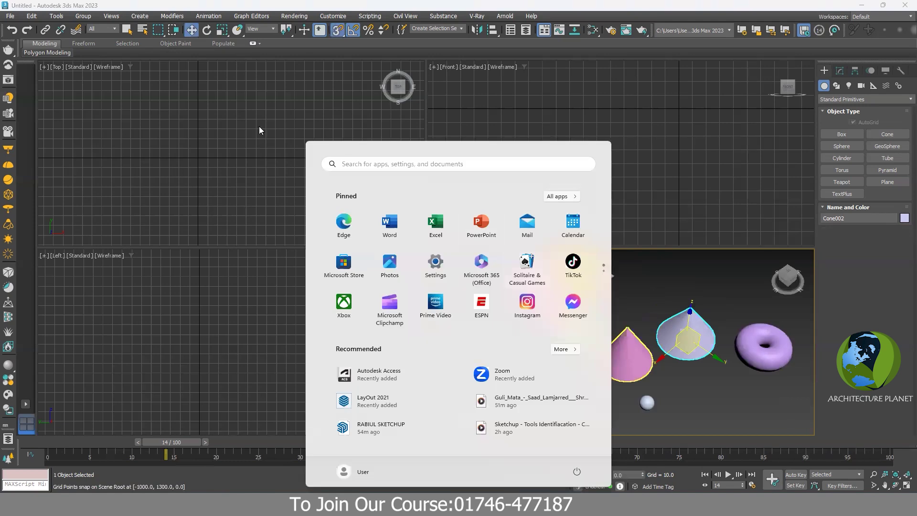
key("super")
- In Grid and Snap Settings, check Pivot, Vertex and Perpendicular, uncheck Grid Points, then close
right_click(337, 31)
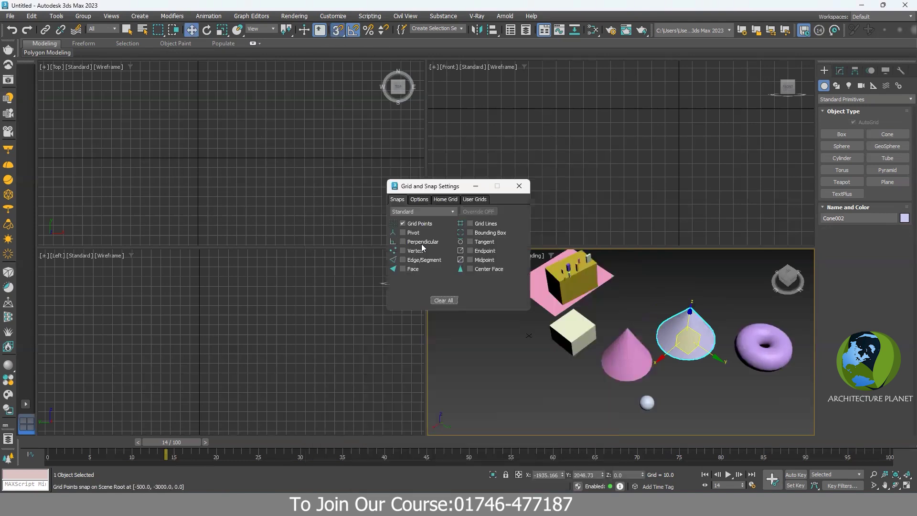
left_click_drag(441, 187, 386, 165)
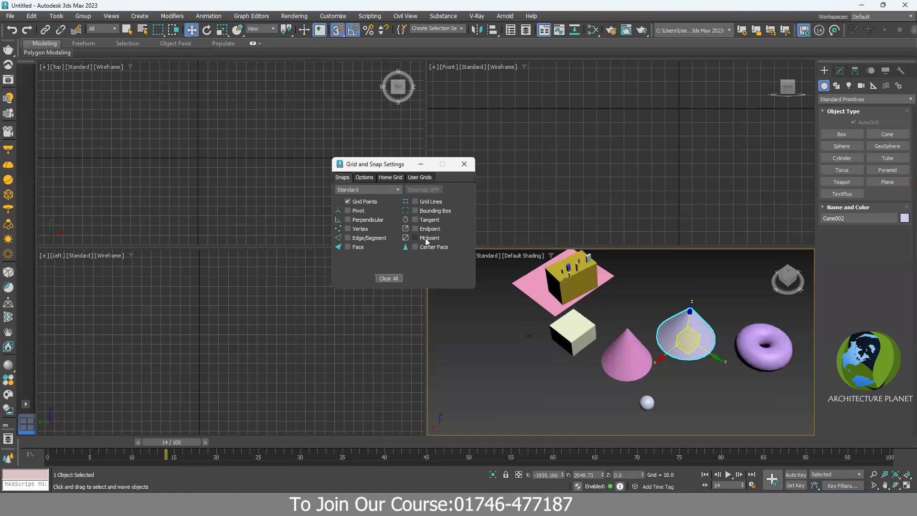
left_click(362, 210)
left_click(362, 231)
left_click(363, 201)
left_click(362, 203)
left_click(350, 219)
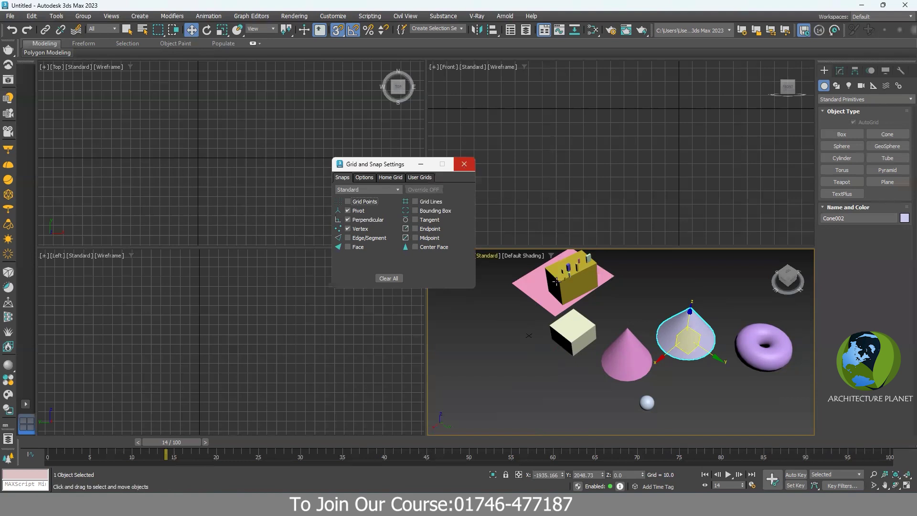
left_click(464, 164)
scroll(551, 304, "up", 5)
- Select yellow Box001 and vertex-snap its bottom corner onto the pink plane's front-left corner
middle_click_drag(571, 282, 566, 393)
left_click(581, 393)
left_click_drag(563, 389, 642, 356)
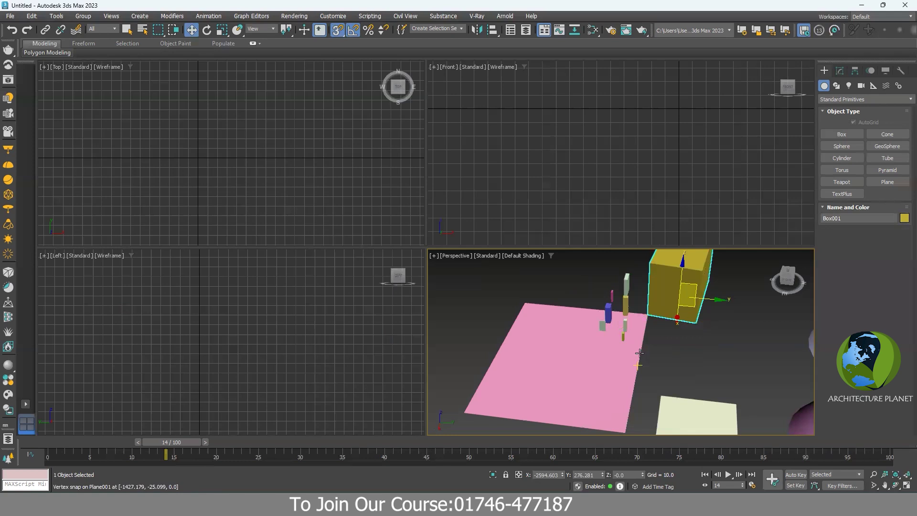
scroll(623, 291, "up", 6)
scroll(566, 315, "down", 6)
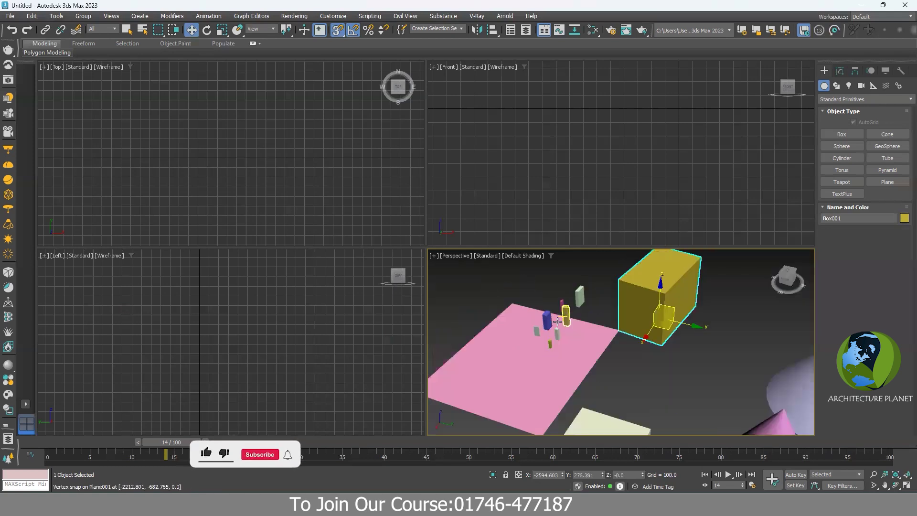
scroll(566, 314, "up", 4)
- Select blue Box004 and, with snapping off, lift it roughly above the narrow yellow box
left_click(517, 330)
middle_click_drag(531, 320, 572, 273, "alt")
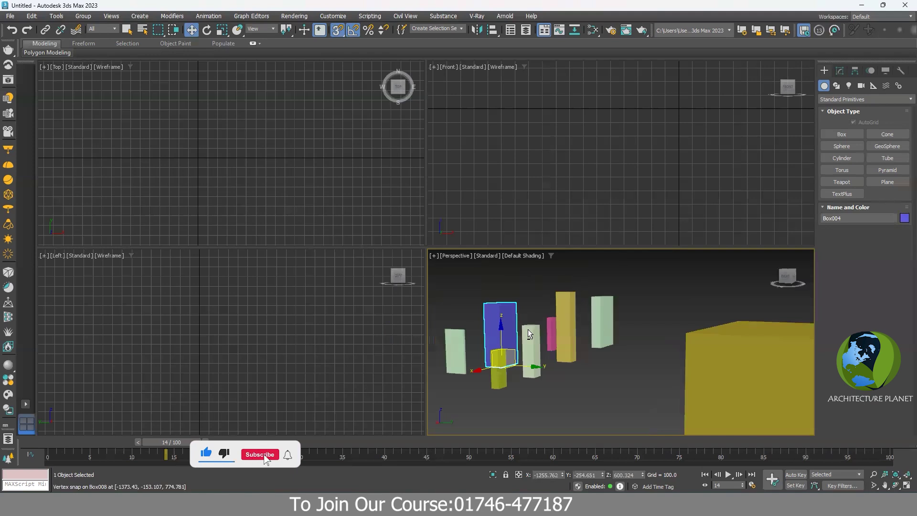
middle_click_drag(528, 328, 525, 365, "alt")
key("s")
left_click_drag(528, 368, 569, 291)
middle_click_drag(569, 291, 559, 348, "alt")
scroll(551, 283, "up", 5)
scroll(556, 275, "down", 1)
left_click_drag(581, 288, 604, 298)
middle_click_drag(567, 265, 557, 302, "alt")
scroll(555, 320, "down", 3)
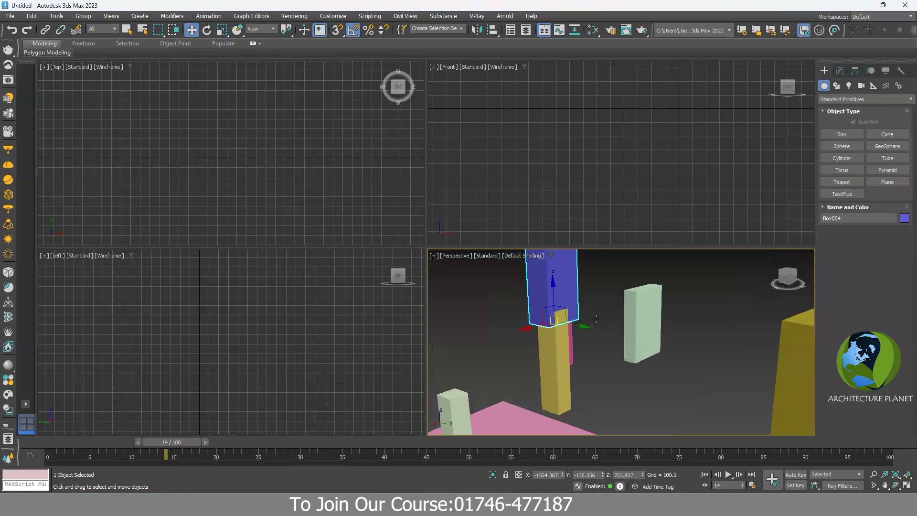
middle_click_drag(595, 352, 609, 395, "alt")
left_click_drag(575, 308, 554, 305)
- Re-enable 3D Snaps and snap Box004's bottom vertex onto the yellow box's top corner
left_click(336, 33)
middle_click_drag(495, 253, 519, 292, "alt")
middle_click_drag(512, 325, 507, 371, "alt")
scroll(521, 324, "up", 2)
left_click_drag(507, 364, 582, 318)
middle_click_drag(558, 387, 592, 324, "alt")
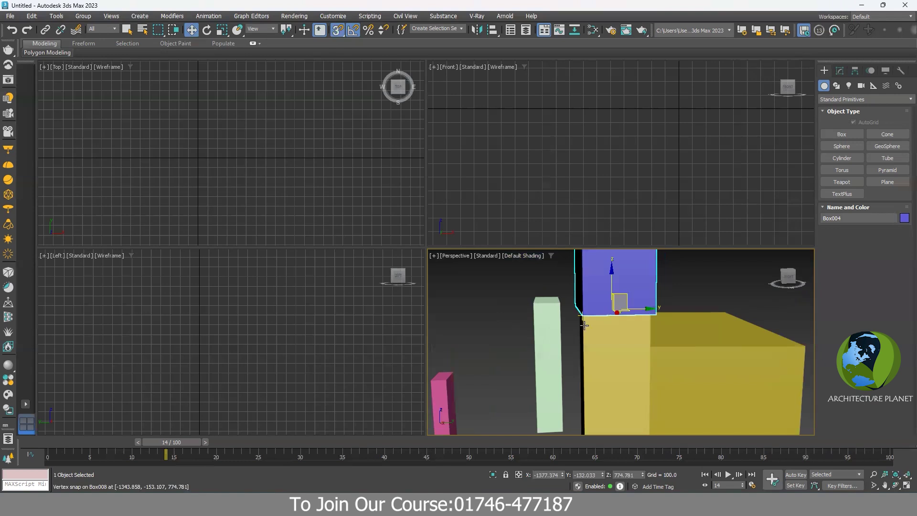
middle_click_drag(506, 281, 507, 272, "alt")
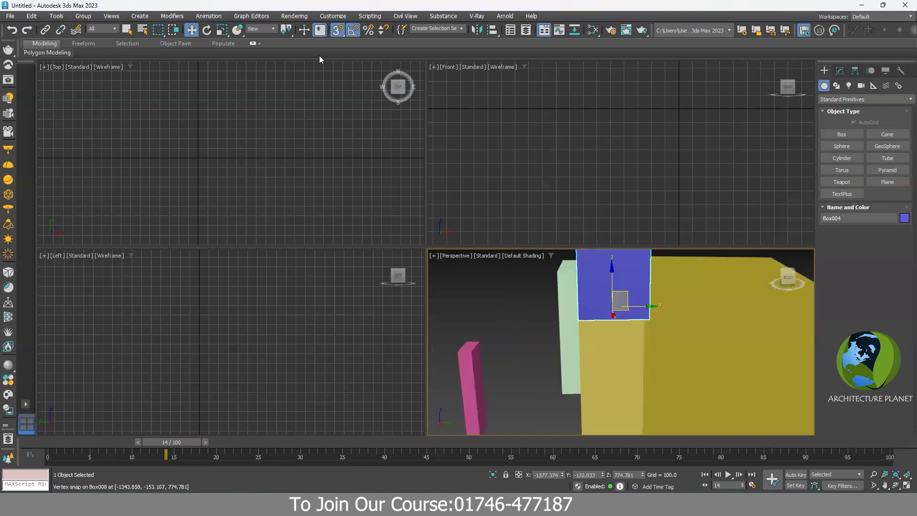
middle_click_drag(636, 327, 552, 308, "alt")
scroll(578, 317, "down", 4)
scroll(547, 307, "up", 3)
- Cancel the accidental Shift-clone of Box004 and leave snapping off in the perspective view
left_click_drag(537, 306, 626, 310, "shift")
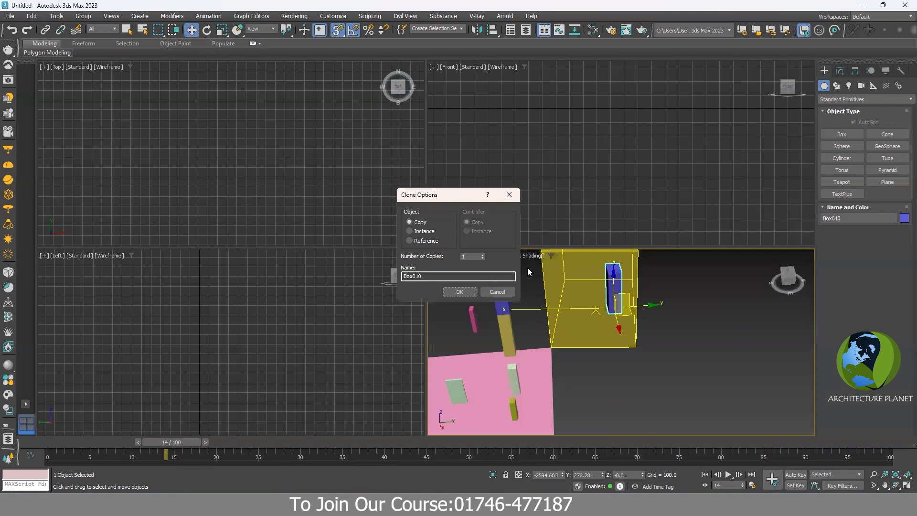
left_click(509, 195)
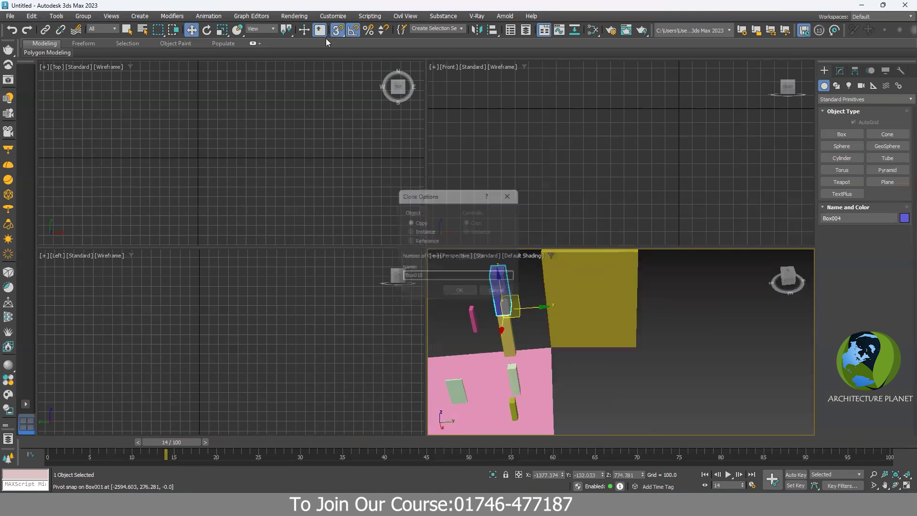
left_click(338, 30)
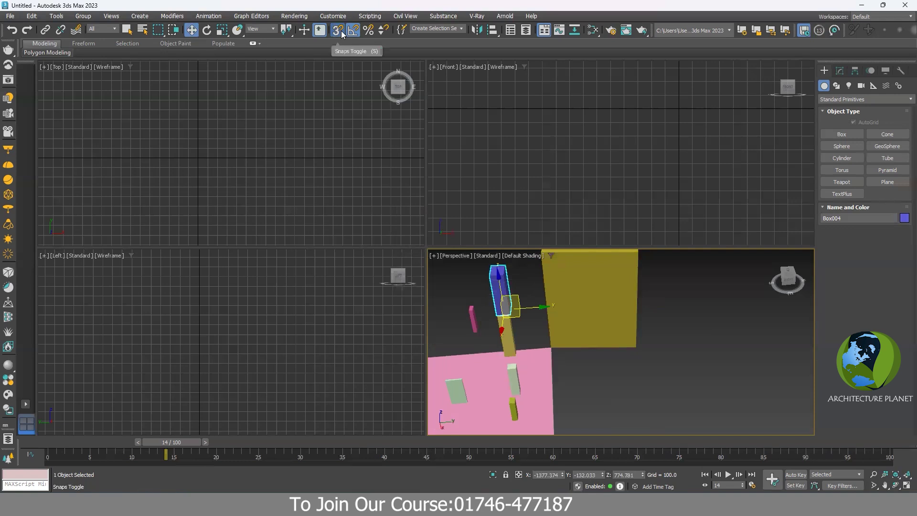
left_click(341, 31)
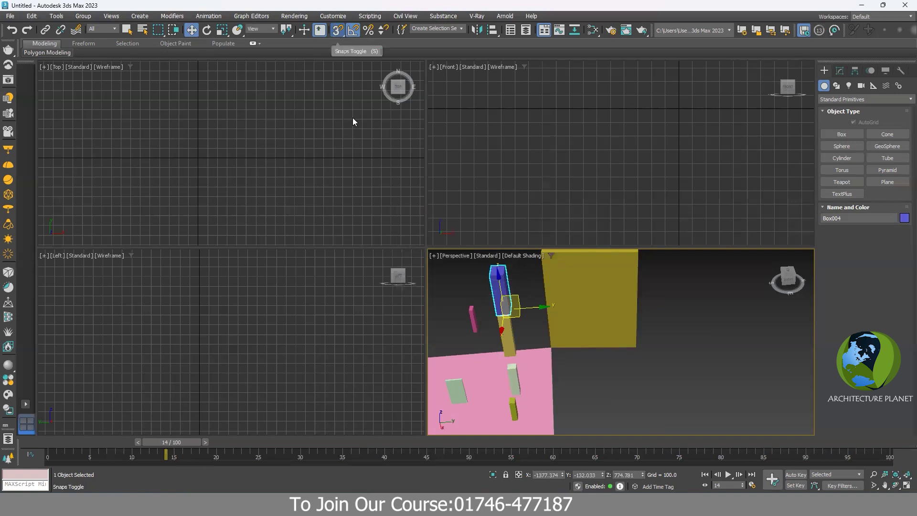
right_click(390, 144)
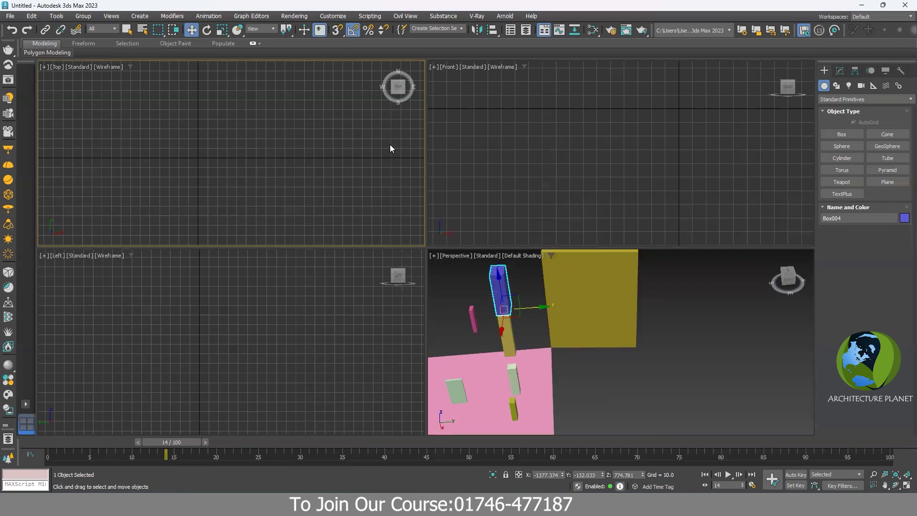
key("s")
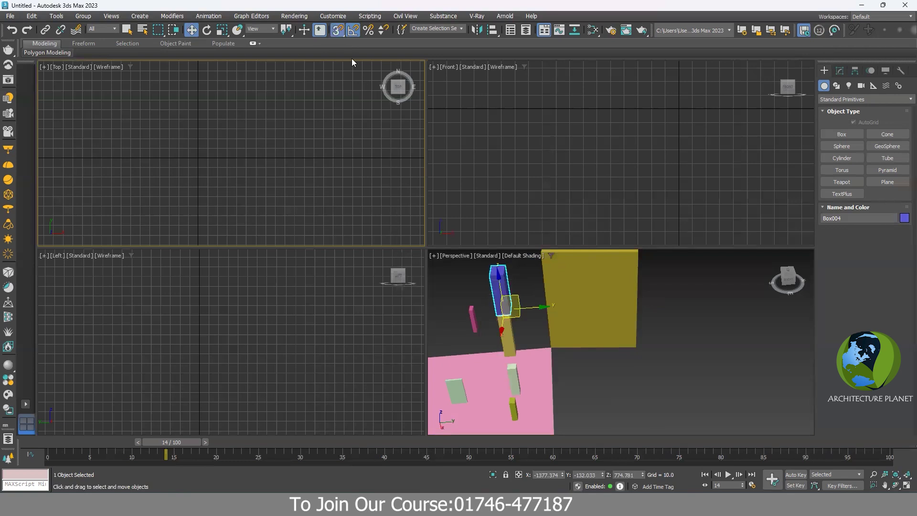
right_click(655, 371)
key("s")
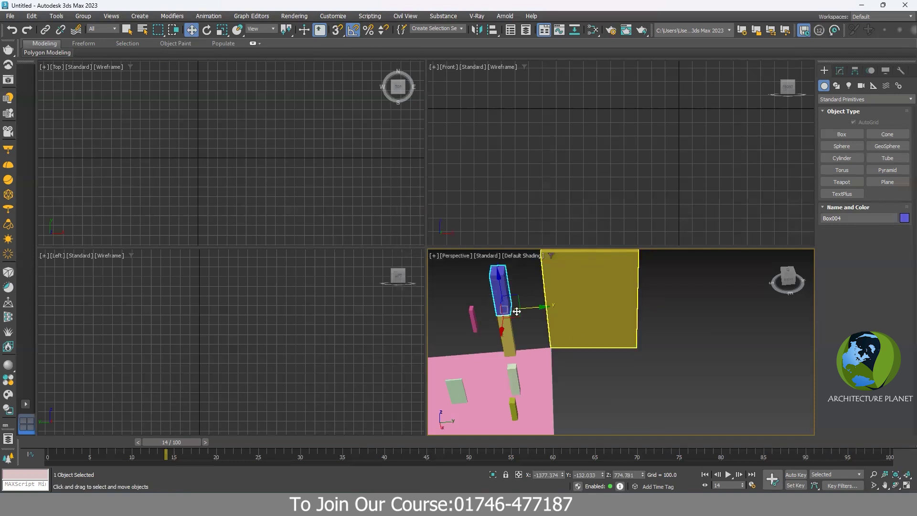
middle_click_drag(543, 342, 524, 332, "alt")
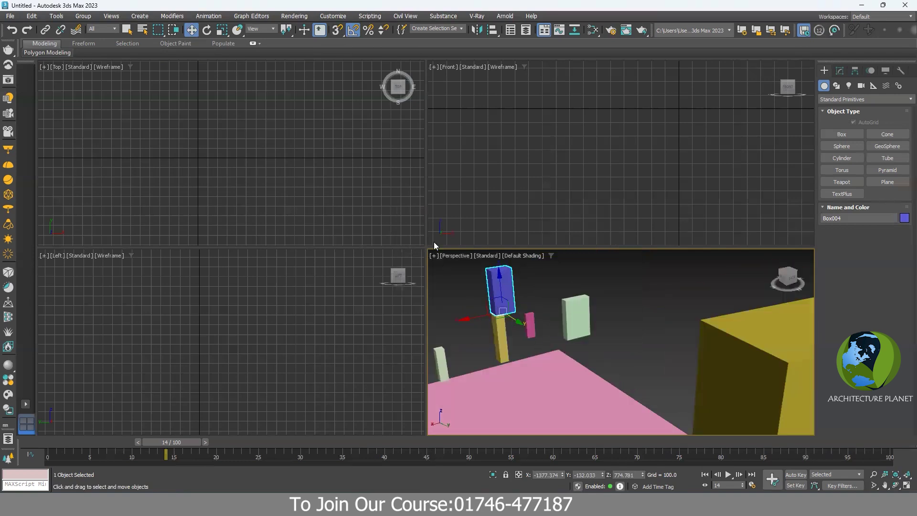
- Select Box001, enable 3D Snaps and rotate it about Z to -112.734 degrees
scroll(584, 321, "down", 2)
scroll(782, 366, "up", 2)
left_click(707, 345)
key("shift+z")
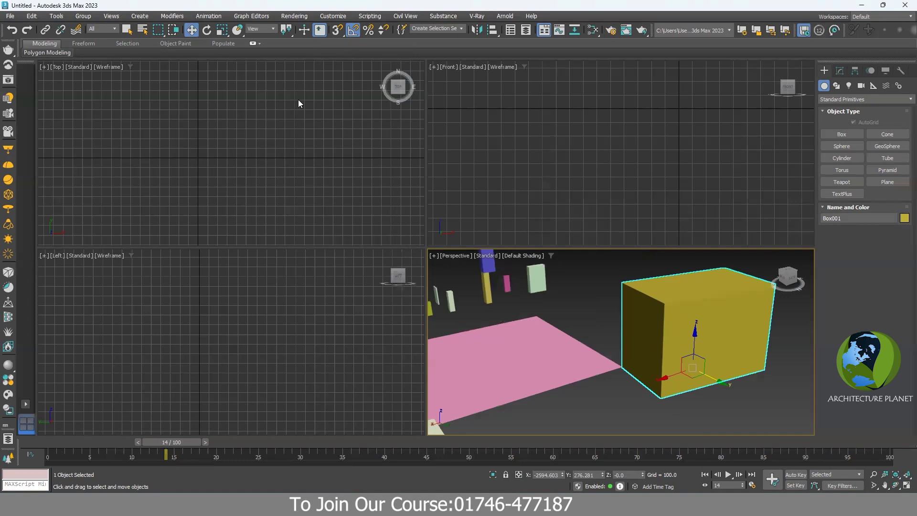
left_click(336, 30)
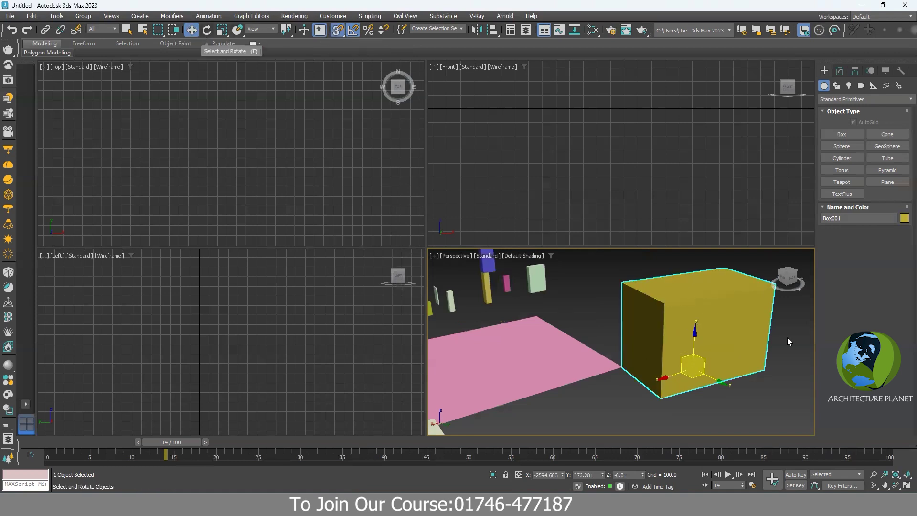
left_click(206, 31)
left_click_drag(692, 384, 671, 380)
left_click(337, 31)
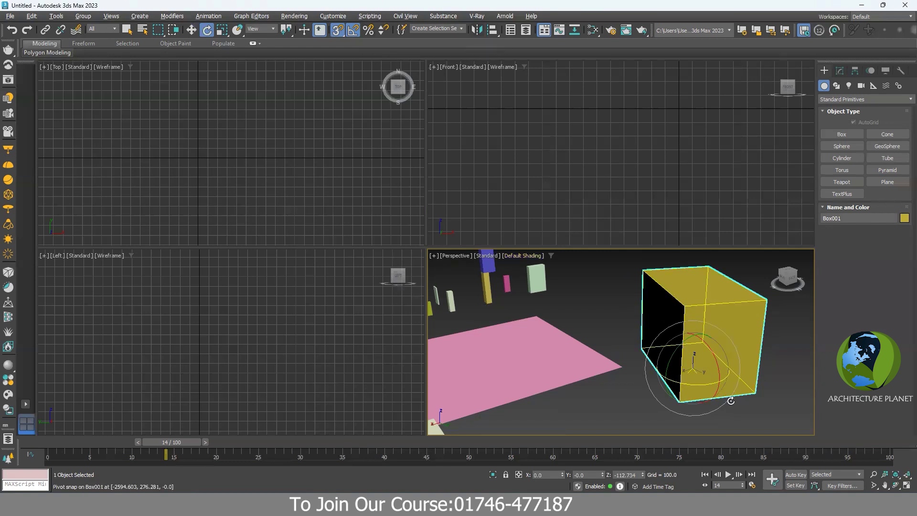
middle_click_drag(731, 401, 788, 414, "alt")
left_click(189, 30)
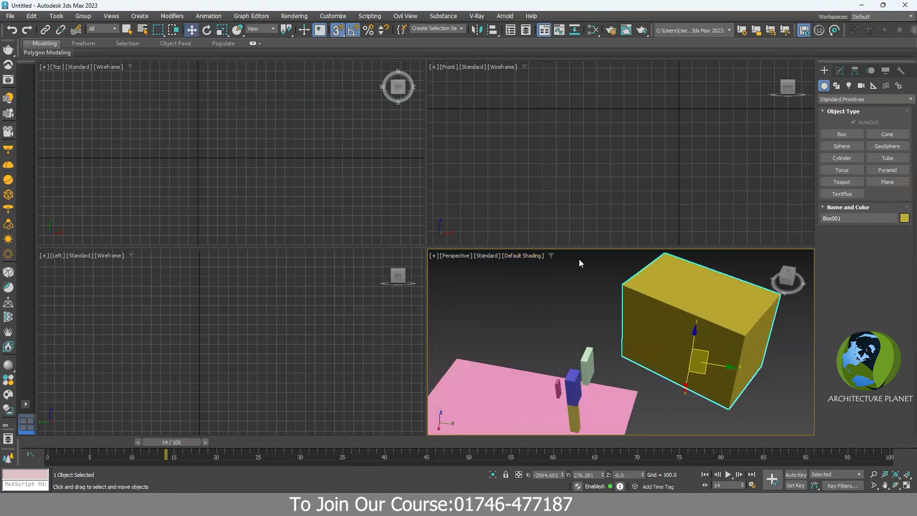
key("shift+z")
key("shift+z")
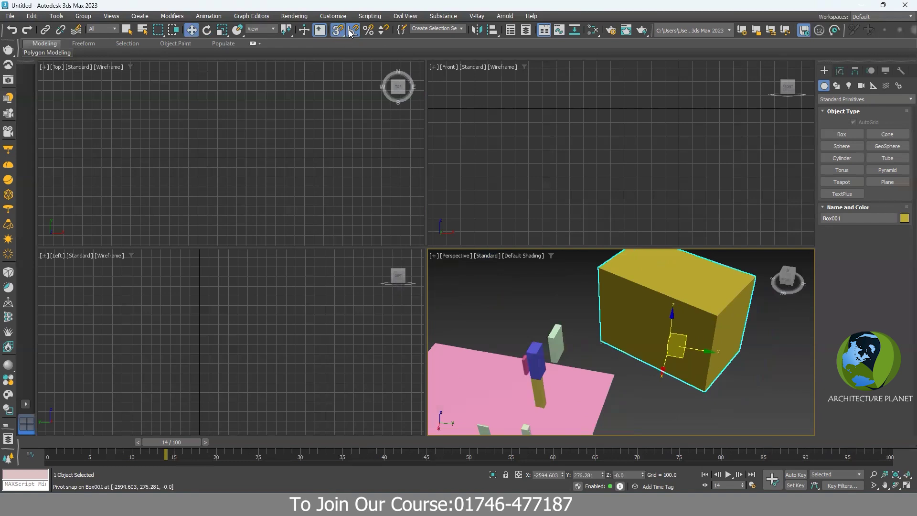
- Rotate Box001 by a 45-degree Offset Z in Transform Type-In, reaching -67.733
left_click(206, 30)
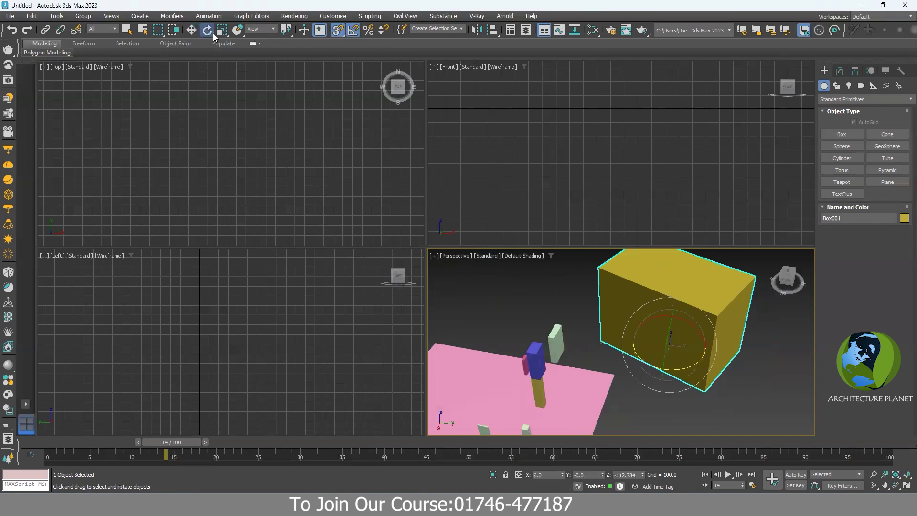
right_click(206, 30)
left_click(514, 227)
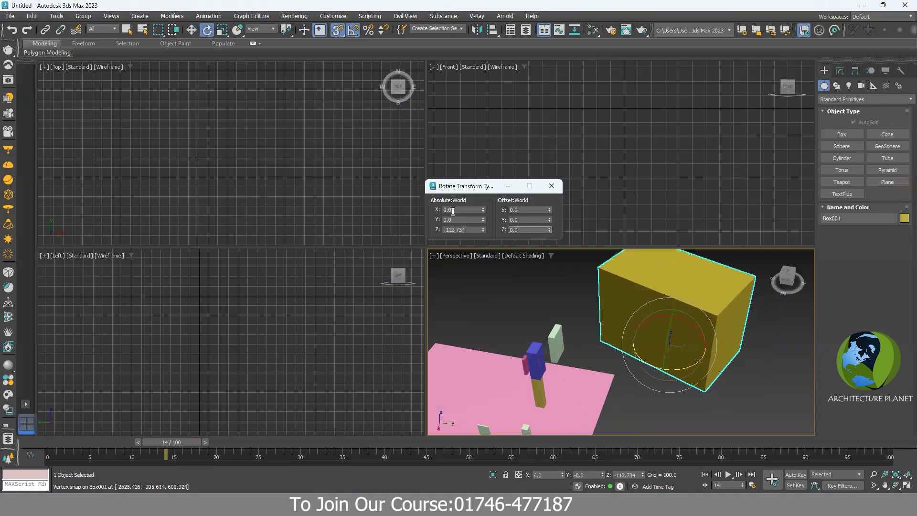
type("45")
key("Return")
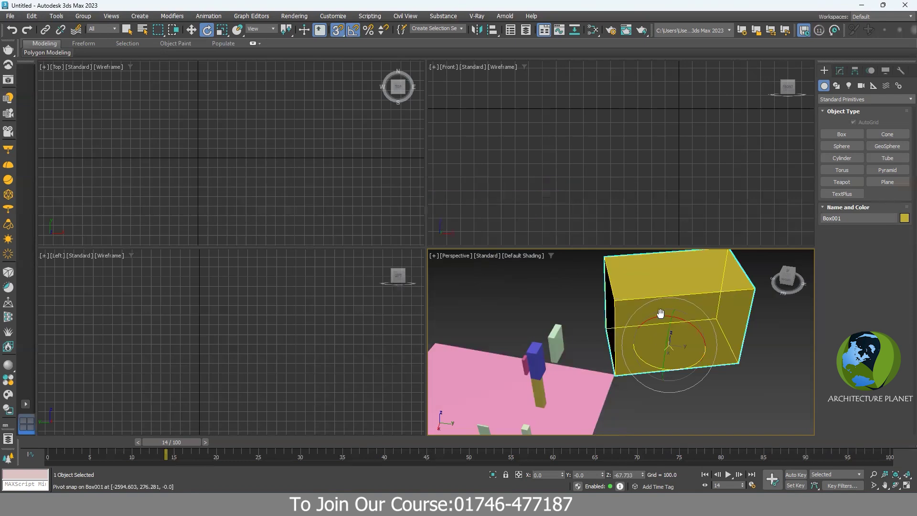
middle_click_drag(660, 314, 661, 279, "alt")
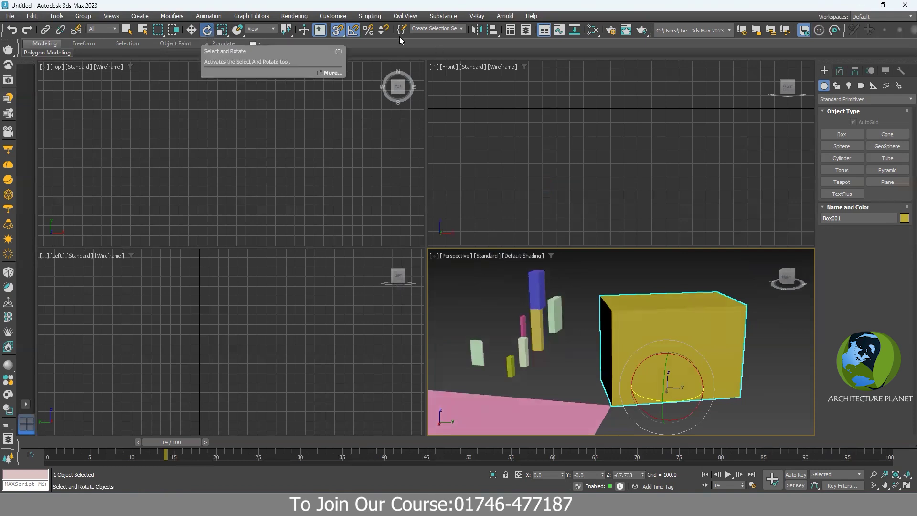
- Confirm the snap angle is 5.0 degrees in Grid and Snap Settings Options
right_click(336, 32)
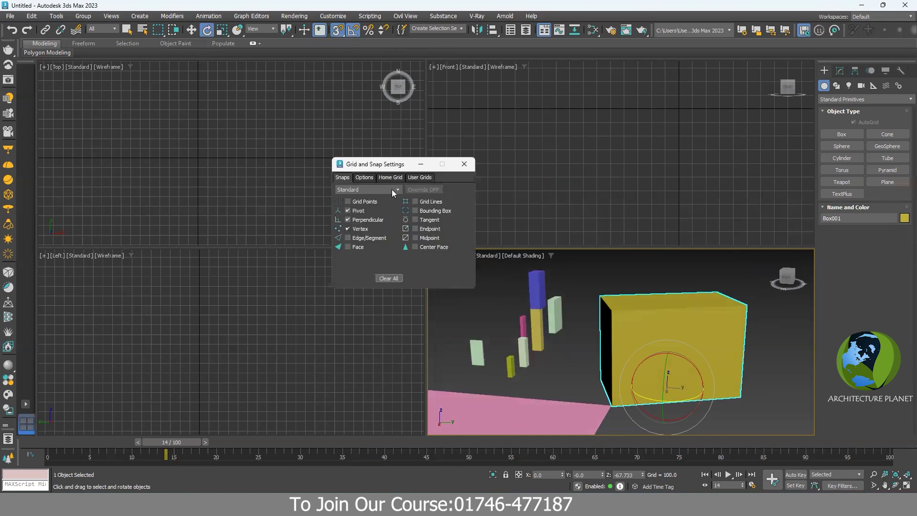
left_click(364, 177)
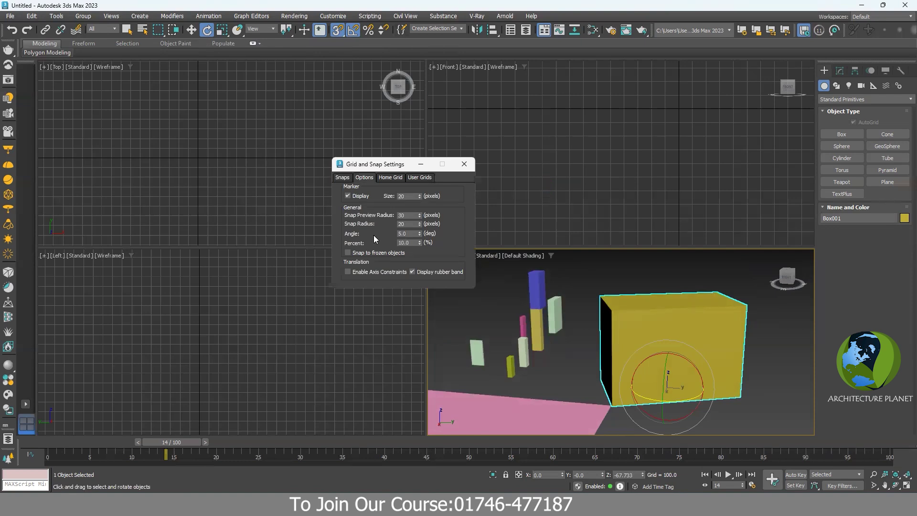
double_click(413, 233)
left_click(464, 164)
- Switch to Select and Move and turn 3D Snaps off
middle_click_drag(685, 373, 526, 320)
left_click(188, 30)
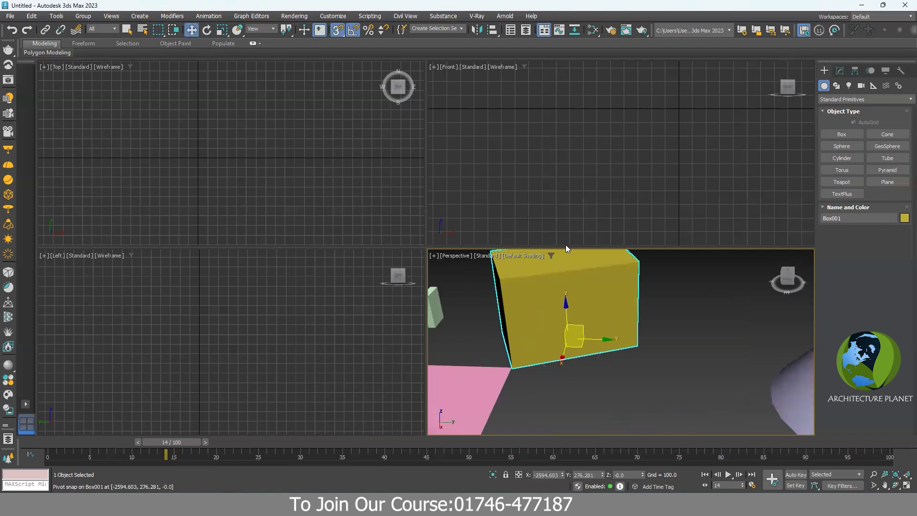
scroll(617, 318, "down", 5)
middle_click_drag(608, 358, 552, 281)
left_click(337, 30)
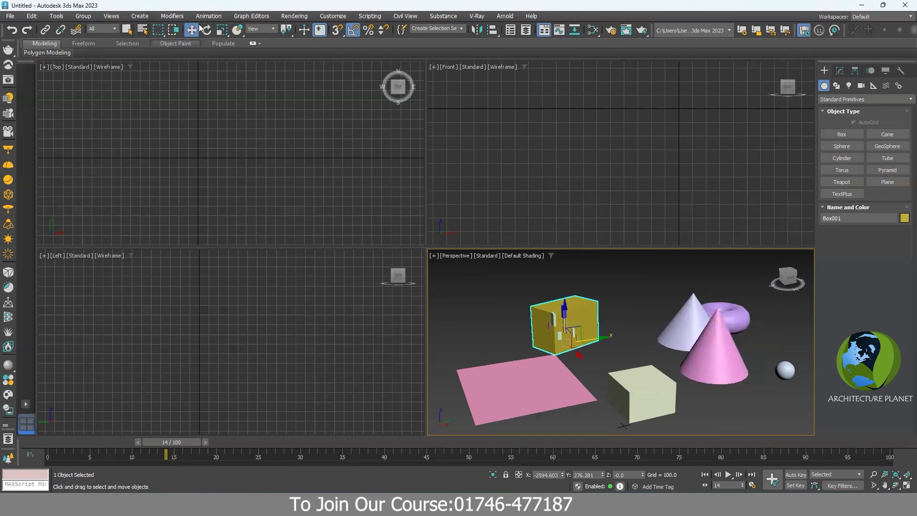
left_click(352, 31)
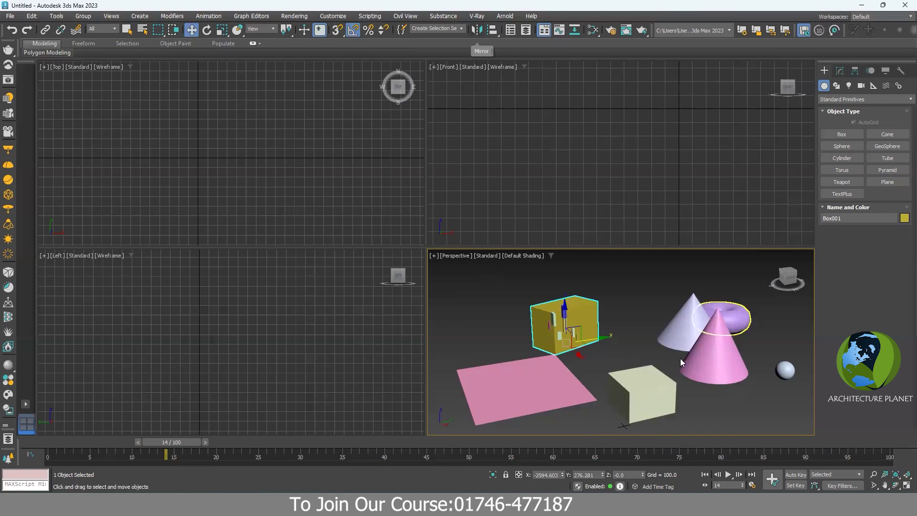
middle_click_drag(605, 326, 569, 298)
scroll(650, 312, "up", 3)
left_click(660, 306)
middle_click_drag(678, 343, 648, 320, "alt")
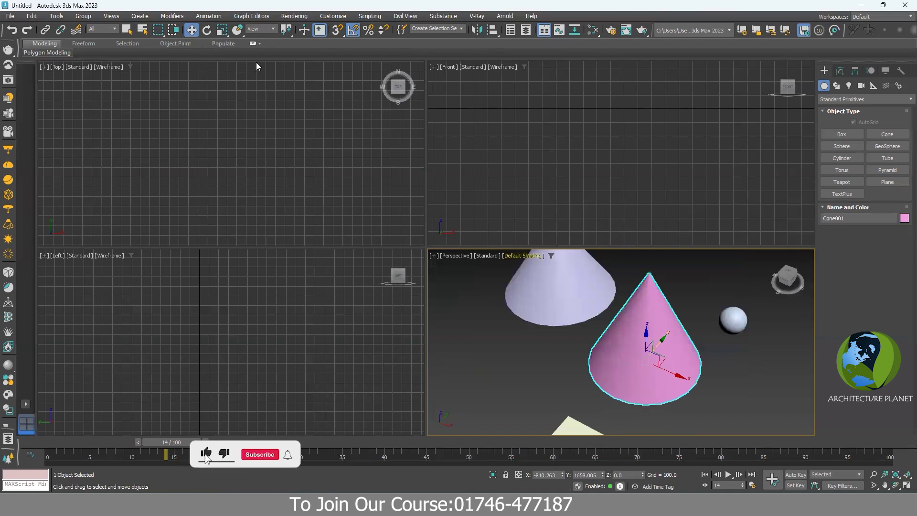
left_click(480, 30)
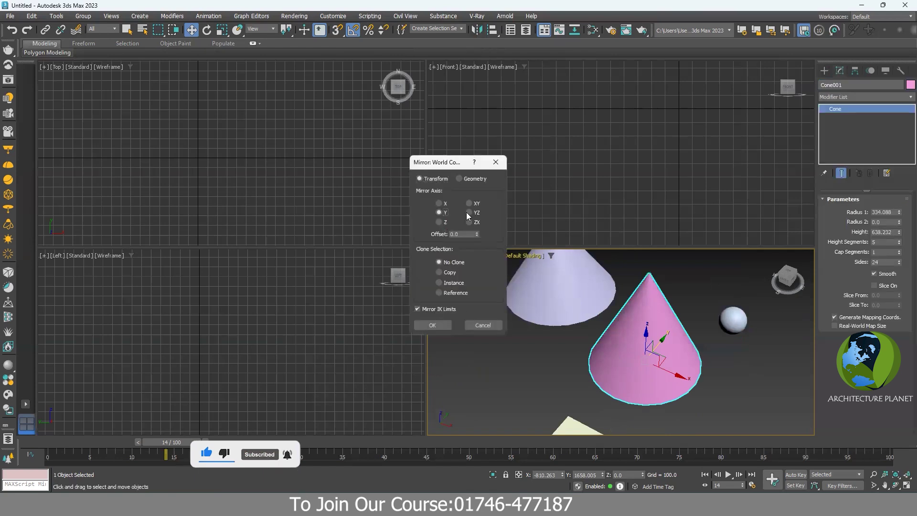
left_click(444, 222)
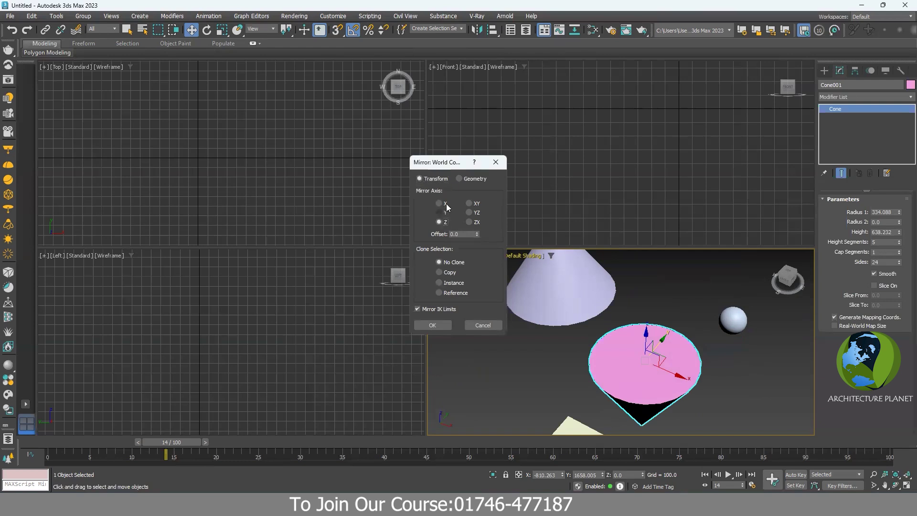
left_click(444, 212)
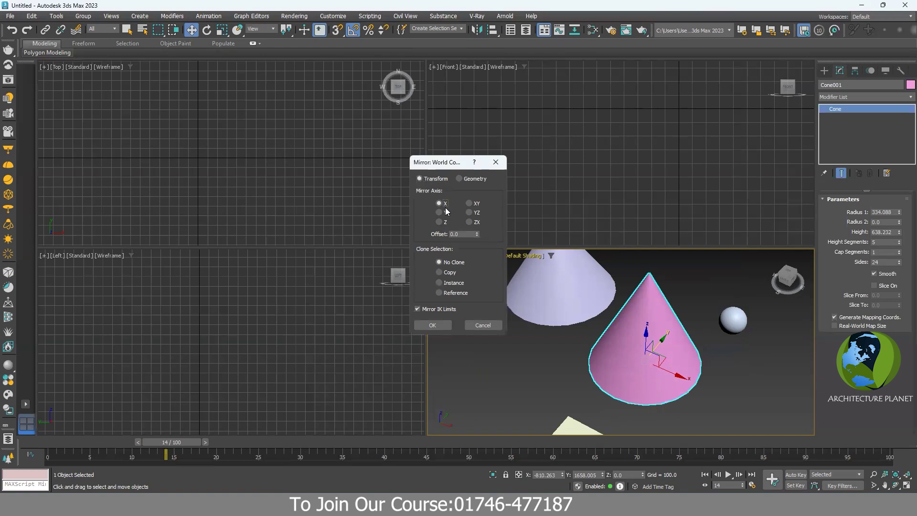
left_click(496, 162)
scroll(524, 340, "down", 5)
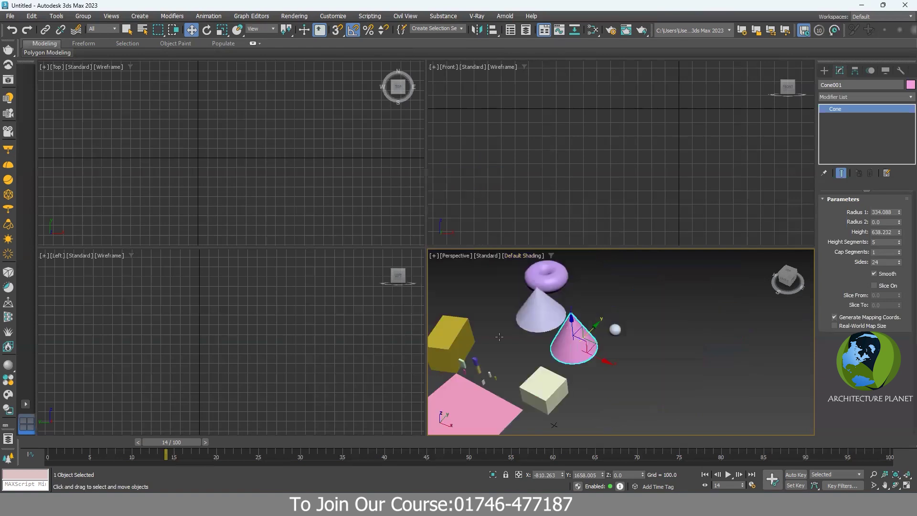
middle_click_drag(494, 336, 524, 326)
middle_click_drag(543, 385, 518, 374, "alt")
left_click(626, 300)
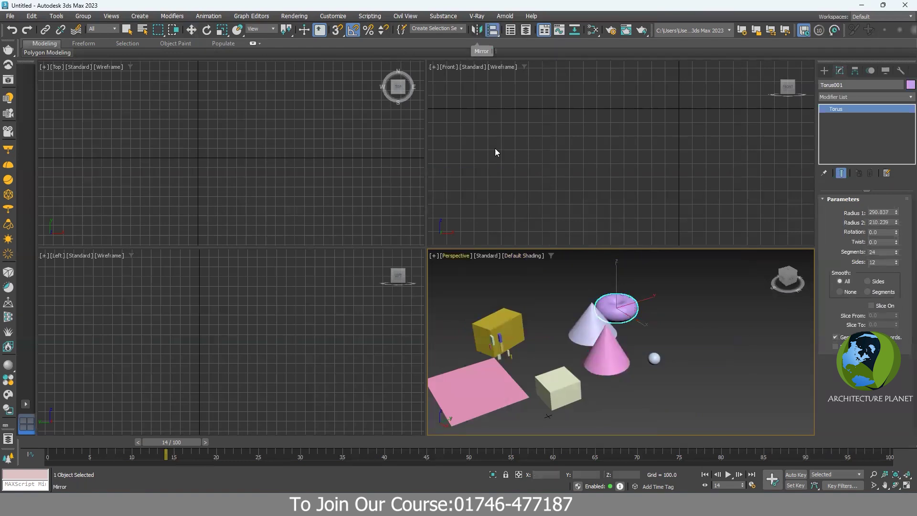
left_click(492, 30)
left_click(504, 162)
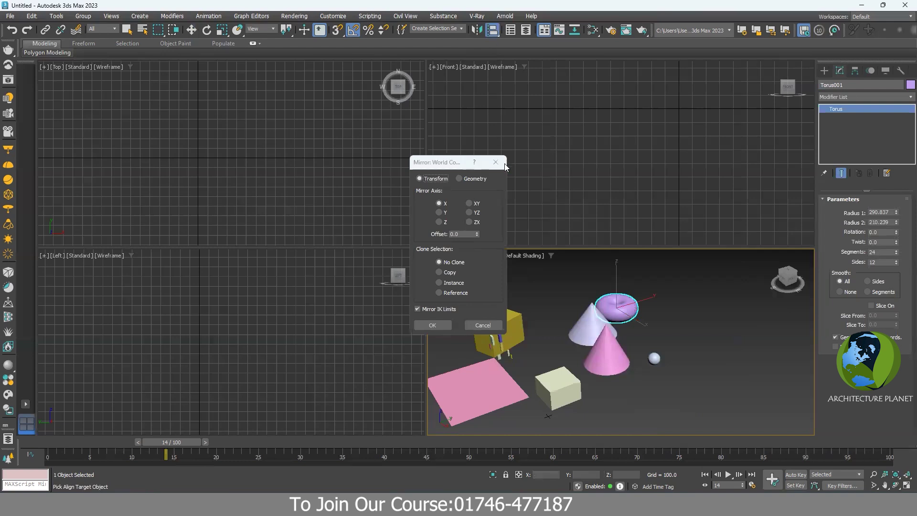
key("Escape")
left_click(482, 34)
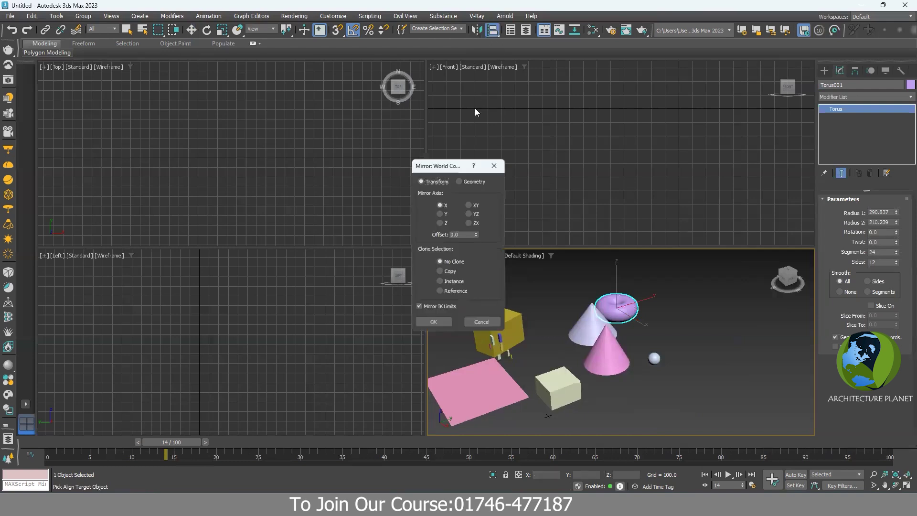
left_click(496, 162)
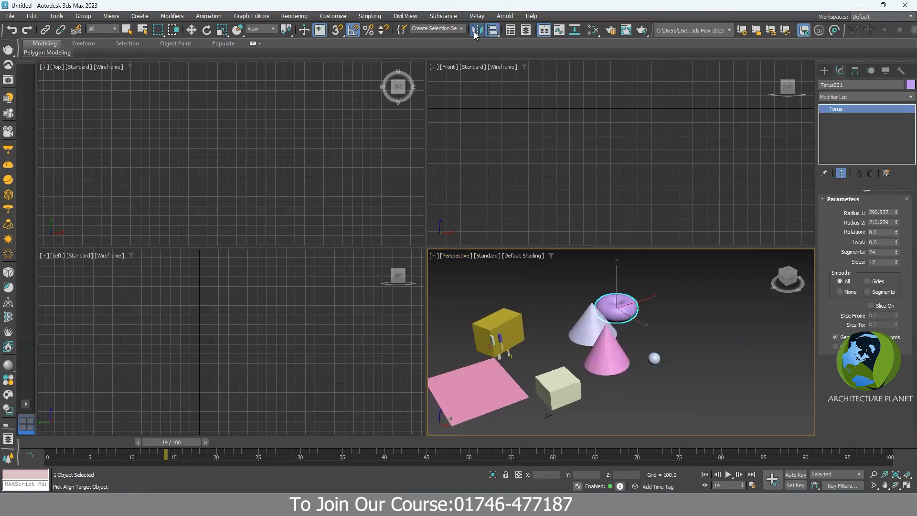
left_click(476, 29)
left_click(439, 212)
left_click(441, 220)
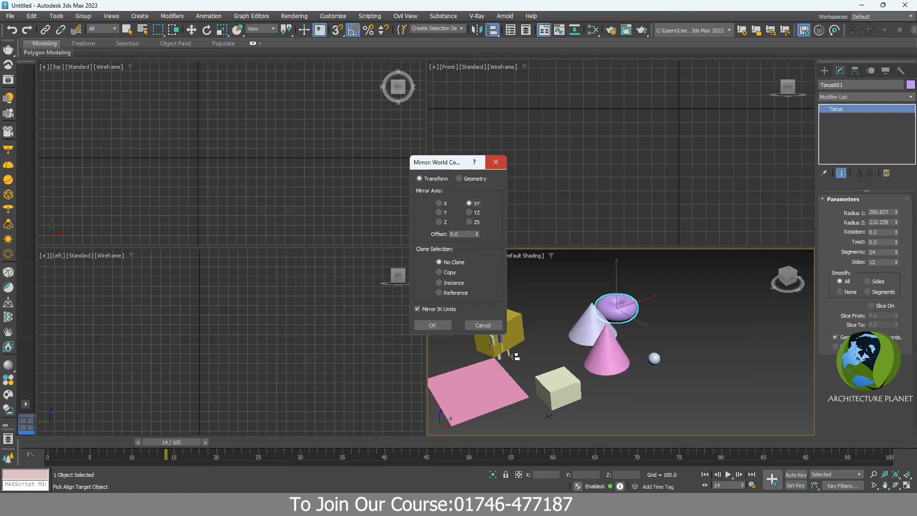
left_click(497, 162)
scroll(500, 324, "up", 4)
key("w")
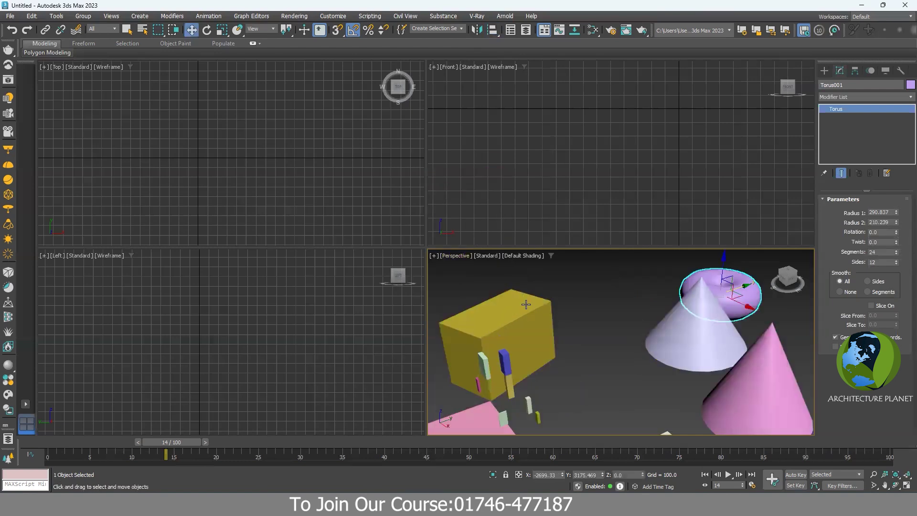
middle_click_drag(633, 421, 568, 320)
scroll(568, 320, "down", 2)
left_click(569, 322)
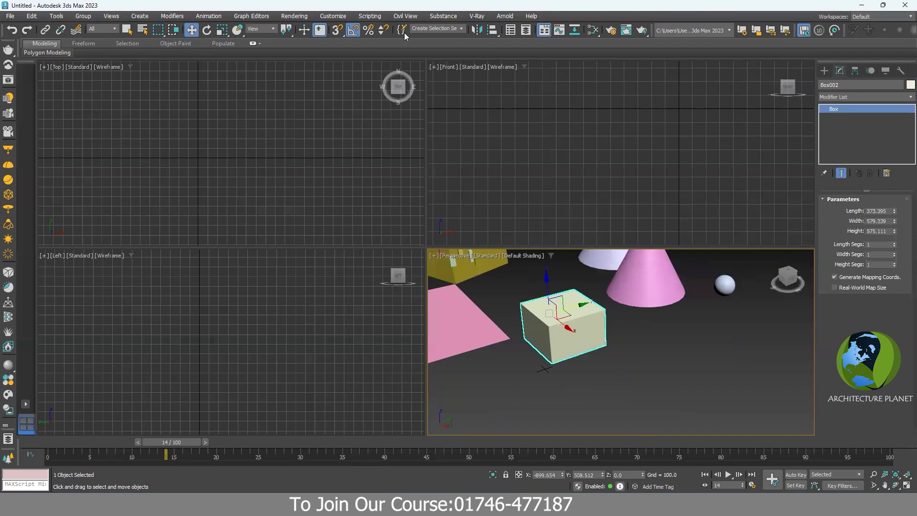
left_click(476, 29)
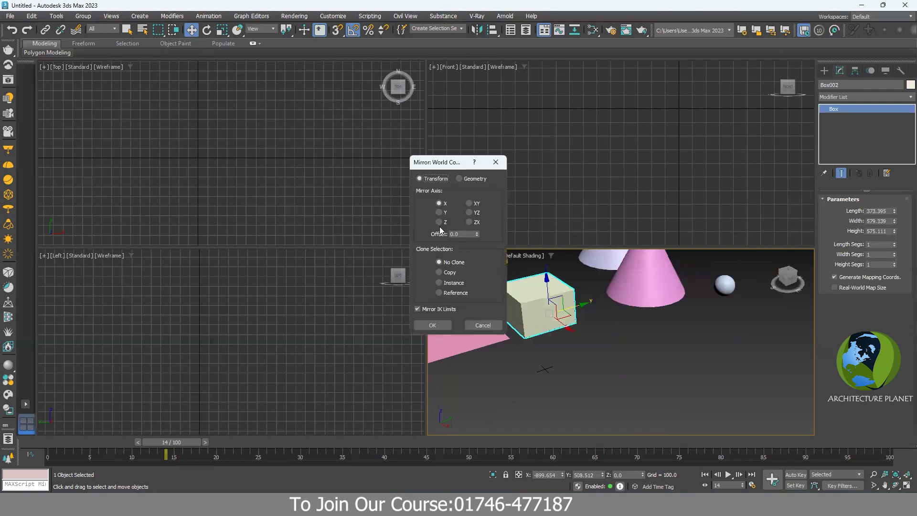
left_click(439, 222)
left_click(439, 212)
left_click(469, 222)
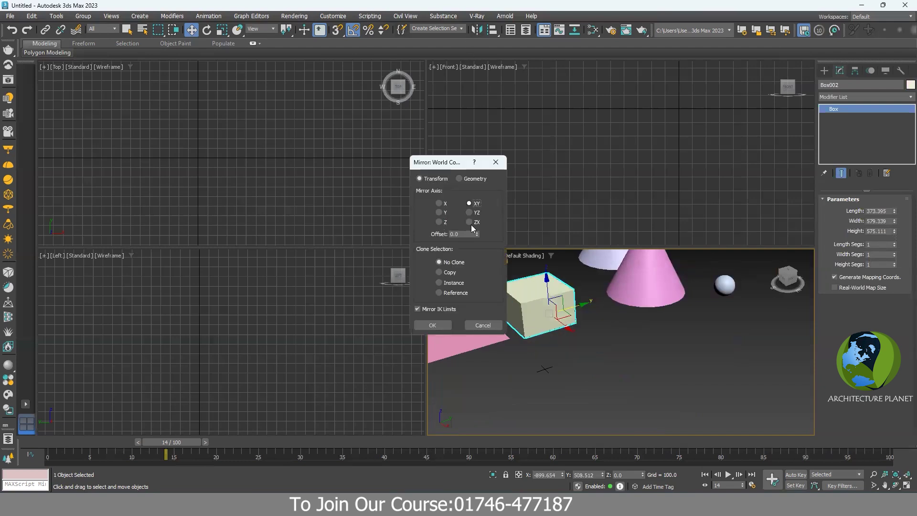
left_click(495, 163)
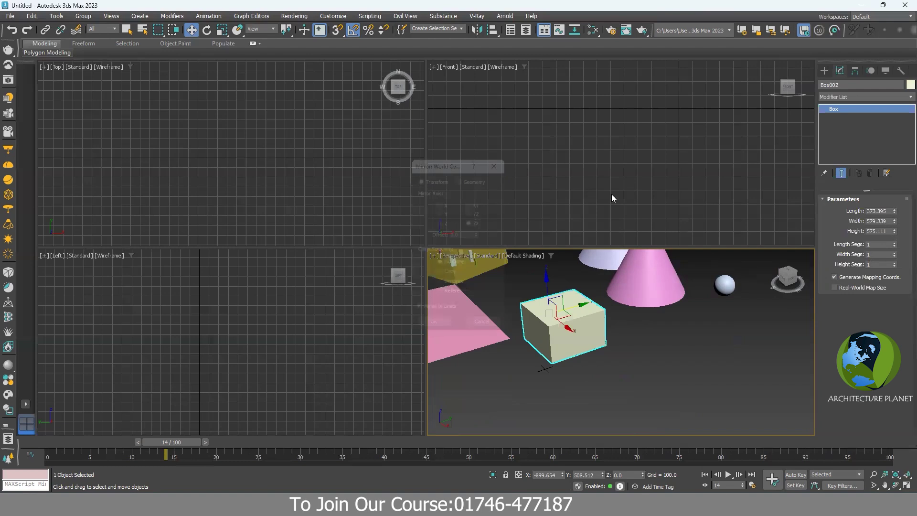
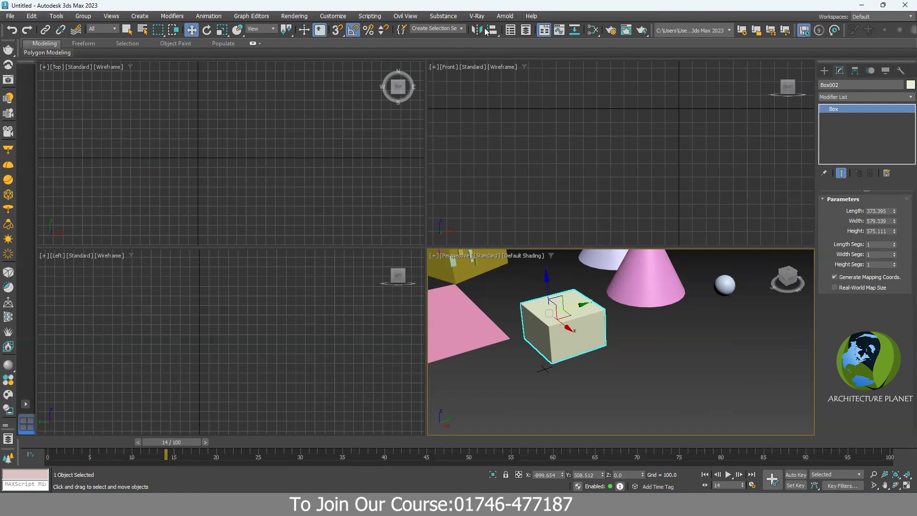
- Try aligning the pink plane center-to-center with the box without height, then cancel
scroll(583, 346, "down", 4)
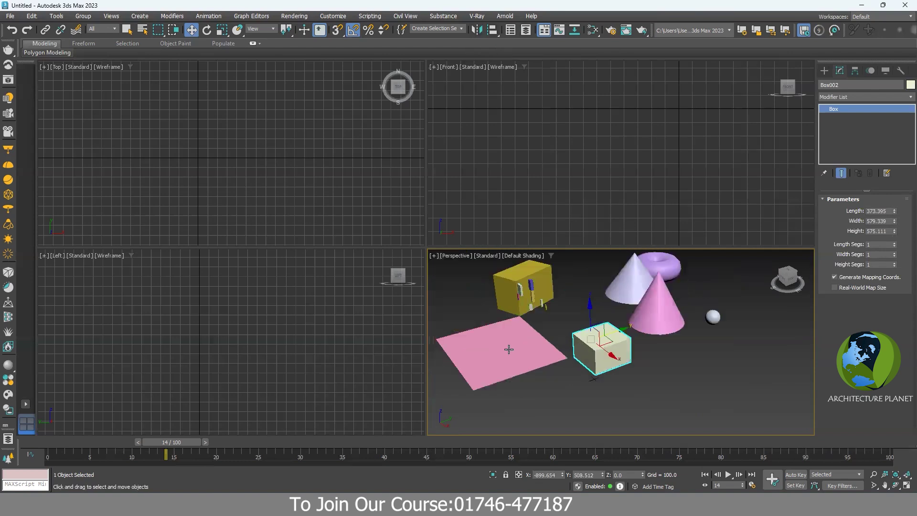
left_click(506, 347)
left_click(493, 30)
left_click(591, 356)
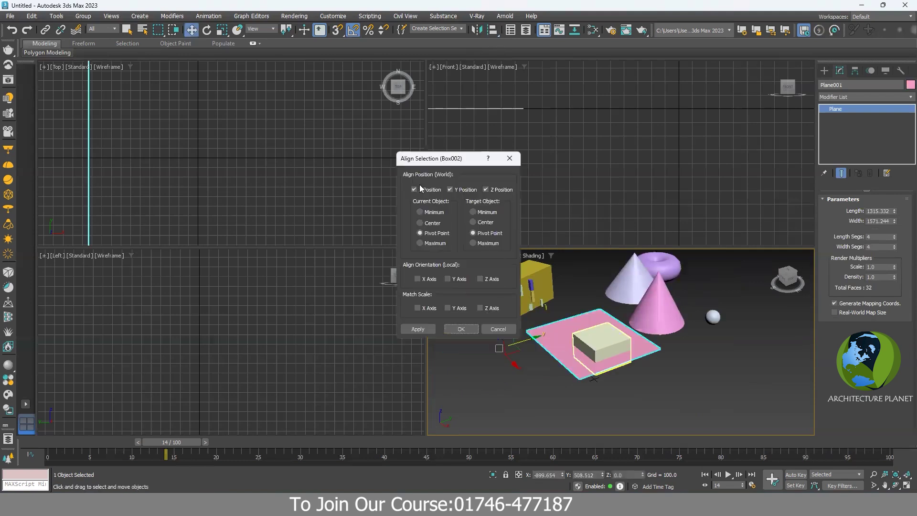
left_click(428, 224)
left_click(483, 222)
left_click(487, 189)
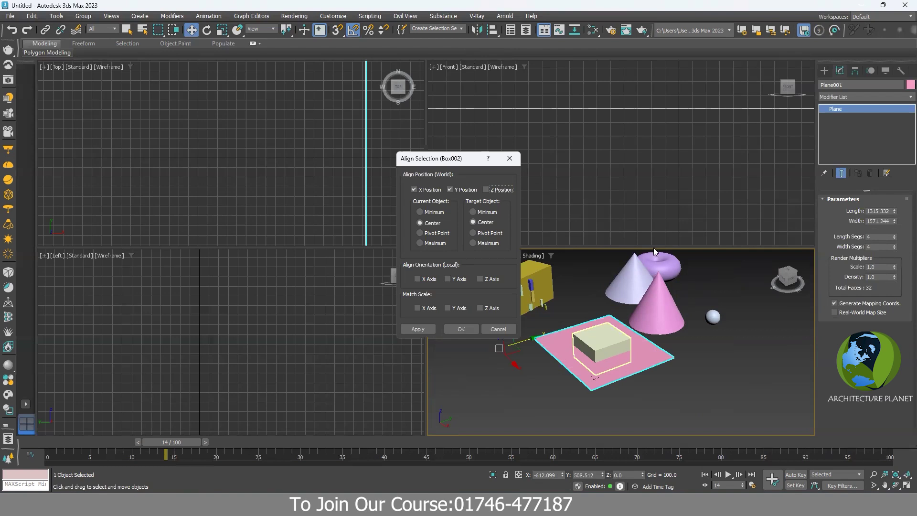
left_click(510, 159)
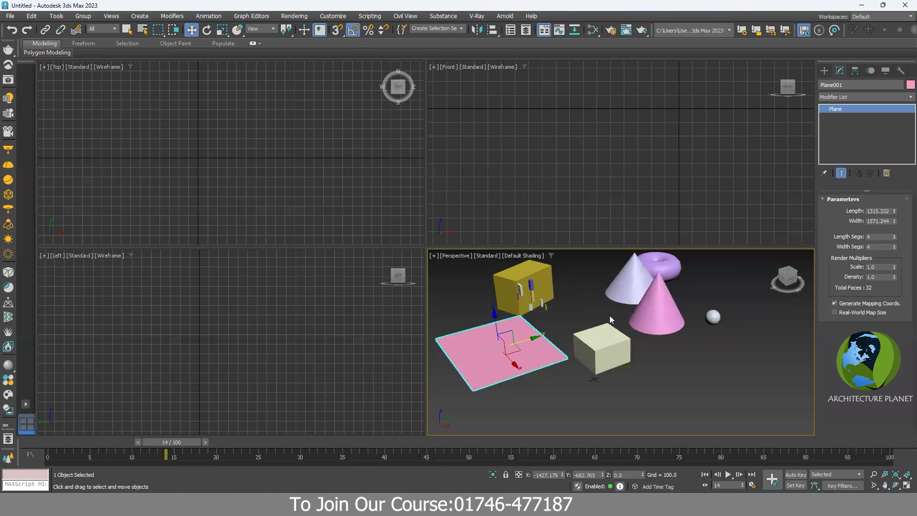
- Select all 14 objects in the scene and delete them
scroll(640, 301, "down", 2)
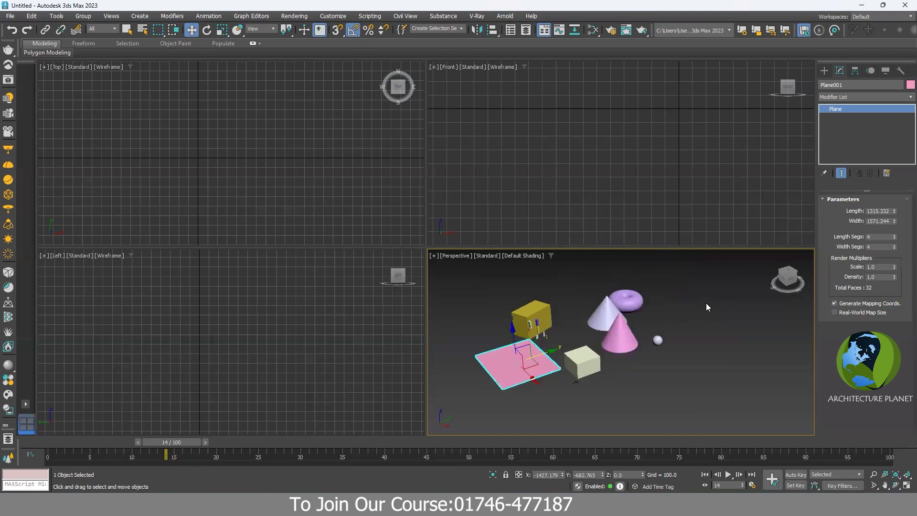
left_click(830, 68)
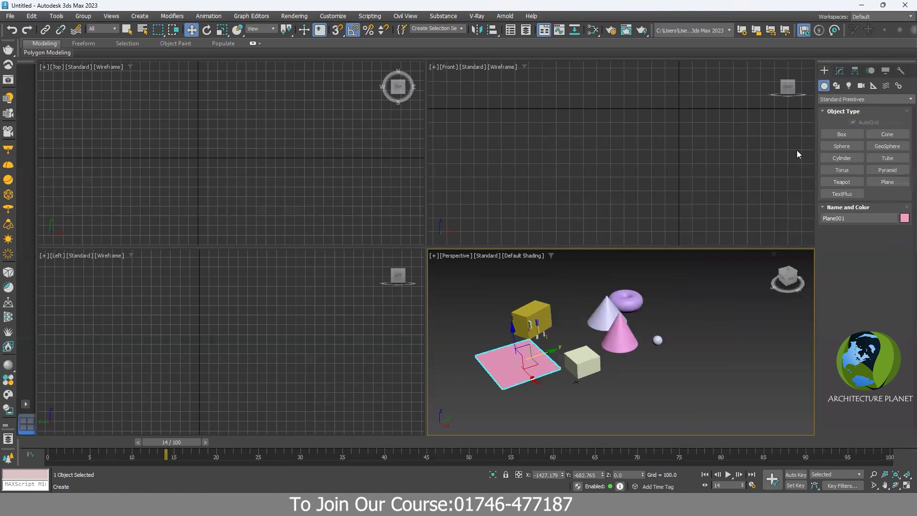
scroll(659, 298, "down", 2)
key("ctrl+a")
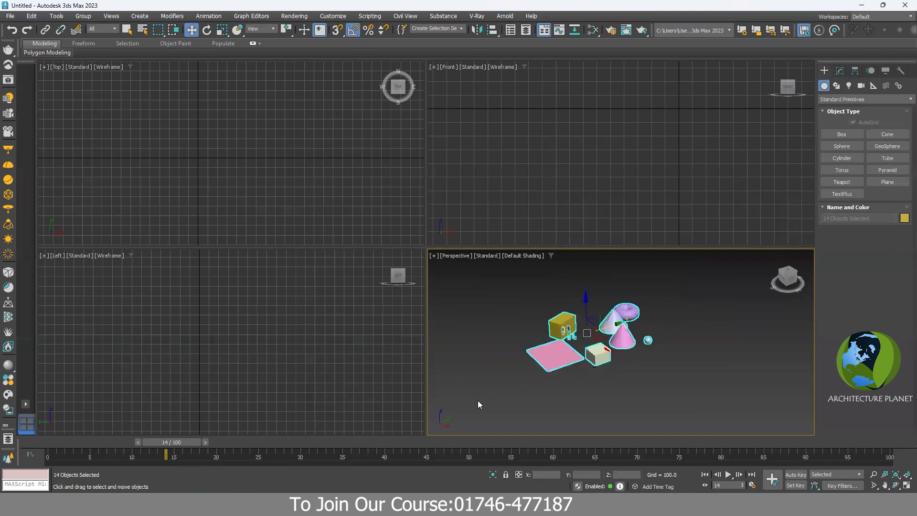
key("Delete")
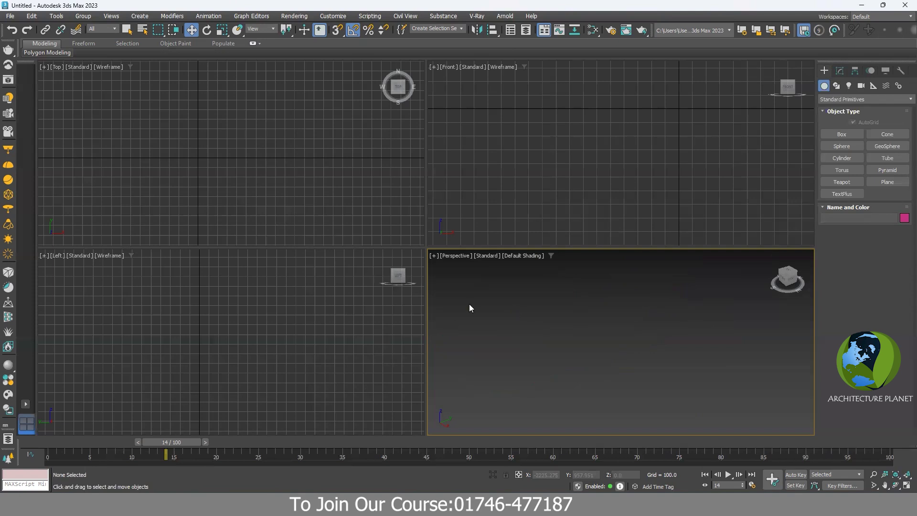
- Draw Box001 in Perspective with its height, and frame it in the top and front views
left_click(853, 134)
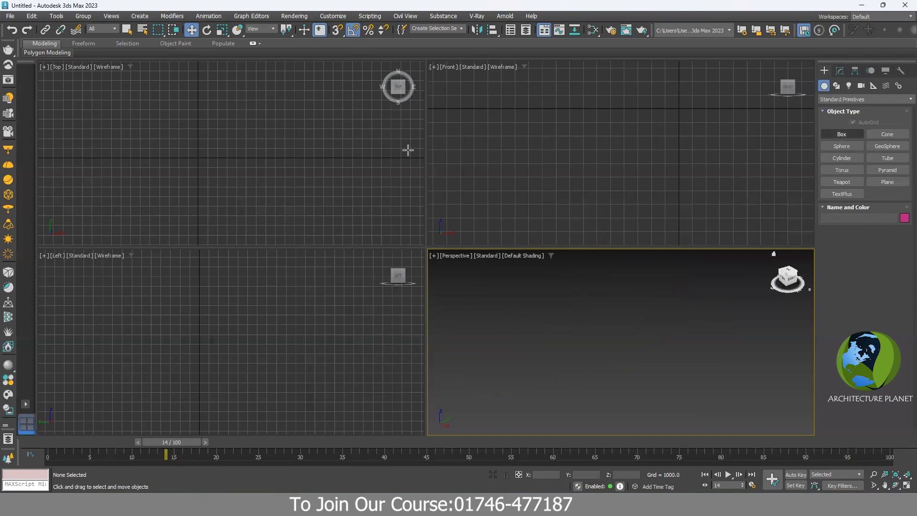
left_click_drag(591, 331, 553, 425)
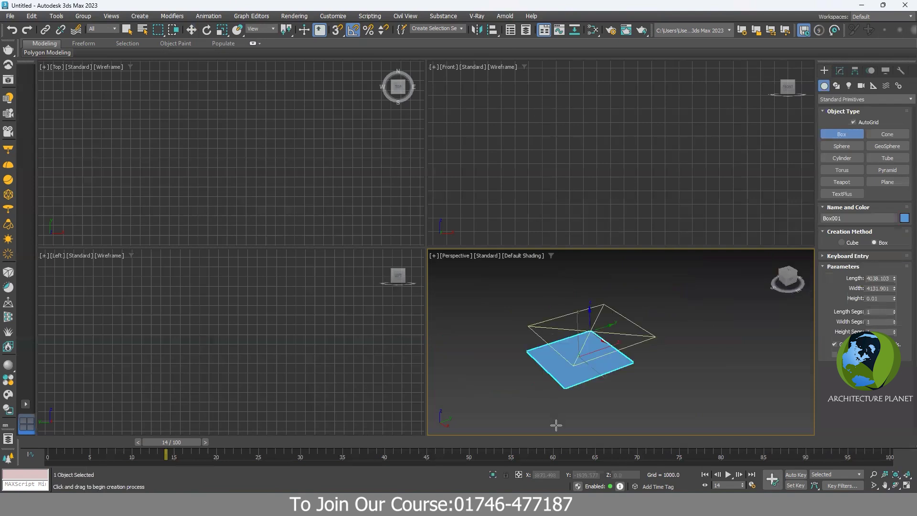
left_click(572, 357)
scroll(516, 373, "down", 4)
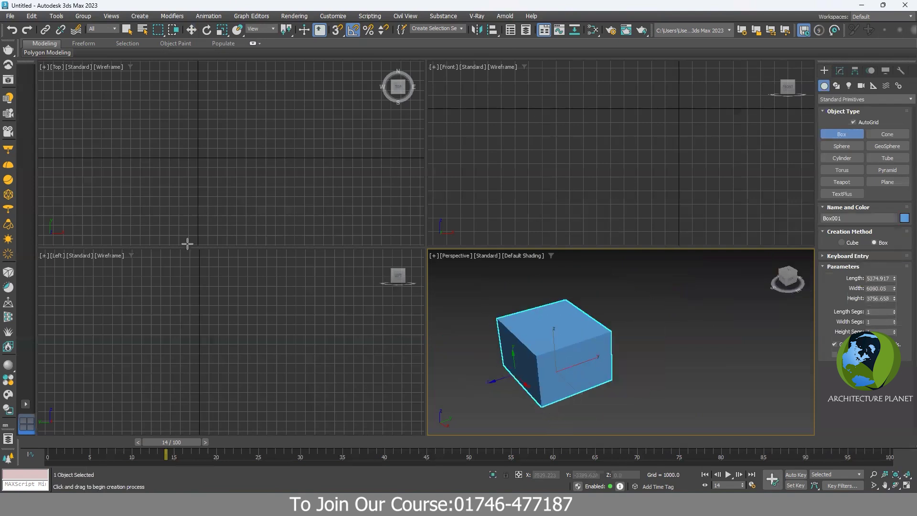
middle_click(253, 203)
key("z")
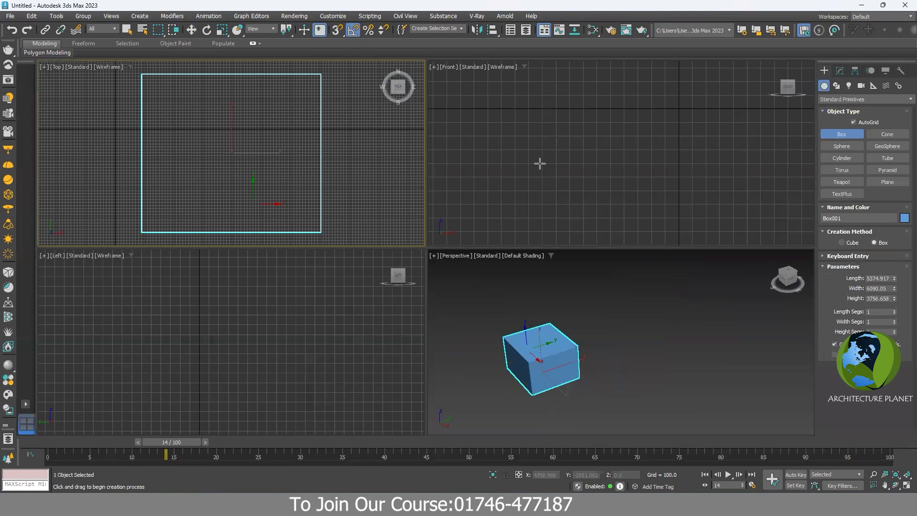
middle_click(529, 211)
key("z")
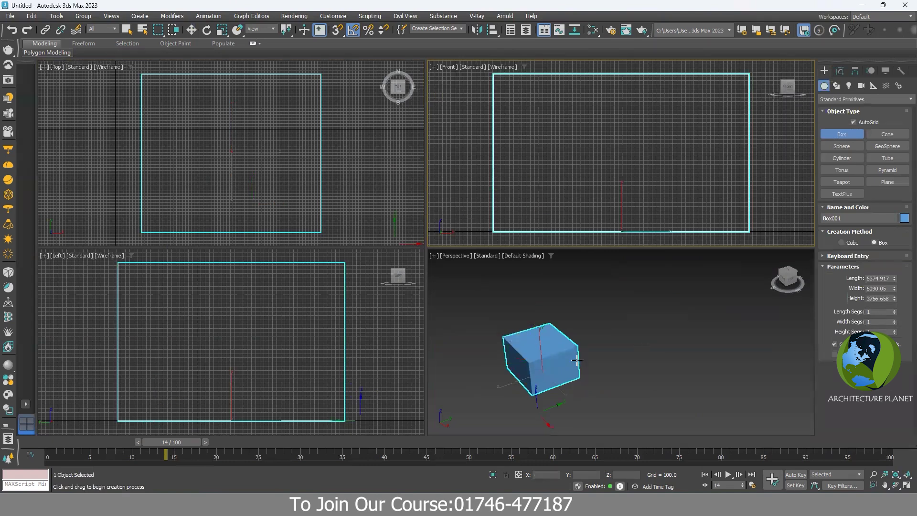
- Draw a pink sphere, Sphere001, beside the box
middle_click_drag(553, 356, 585, 346, "alt")
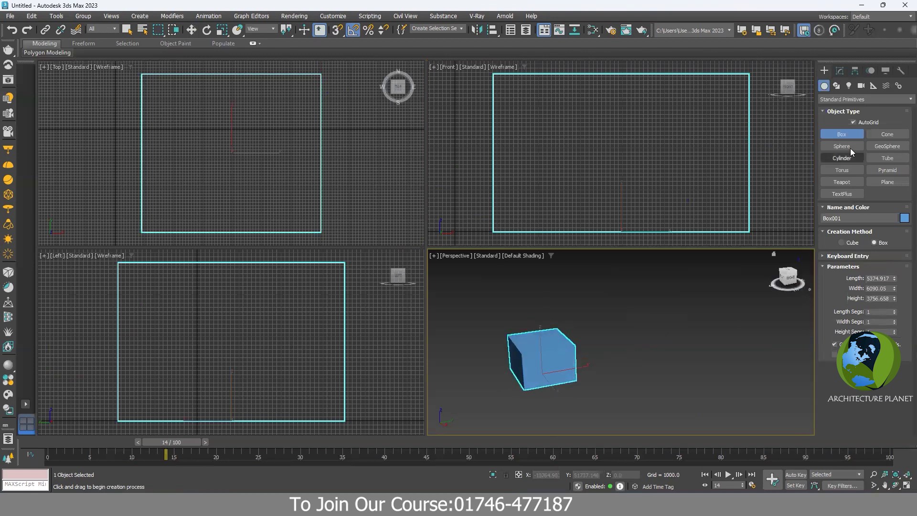
left_click_drag(607, 382, 573, 378)
scroll(573, 378, "down", 5)
scroll(303, 369, "down", 6)
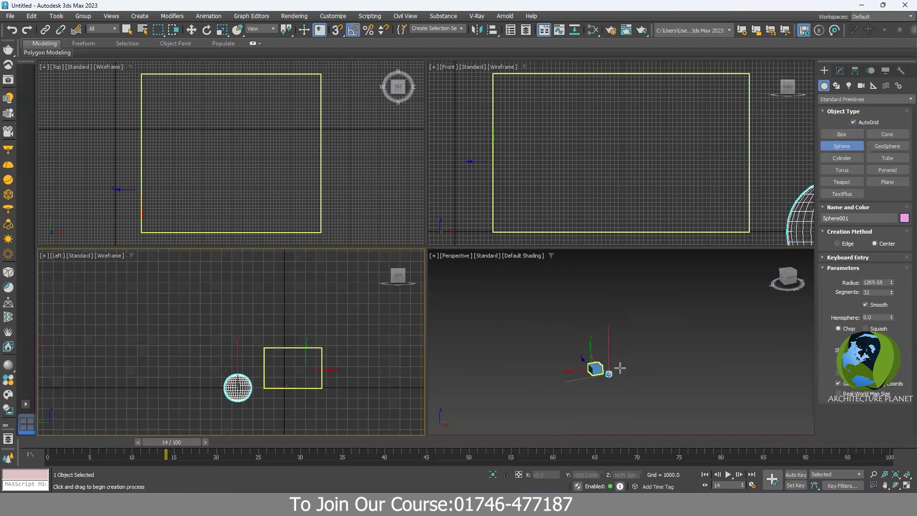
- Draw an orange Standard Primitives pyramid beside the sphere, 36189.14 tall
scroll(405, 331, "down", 2)
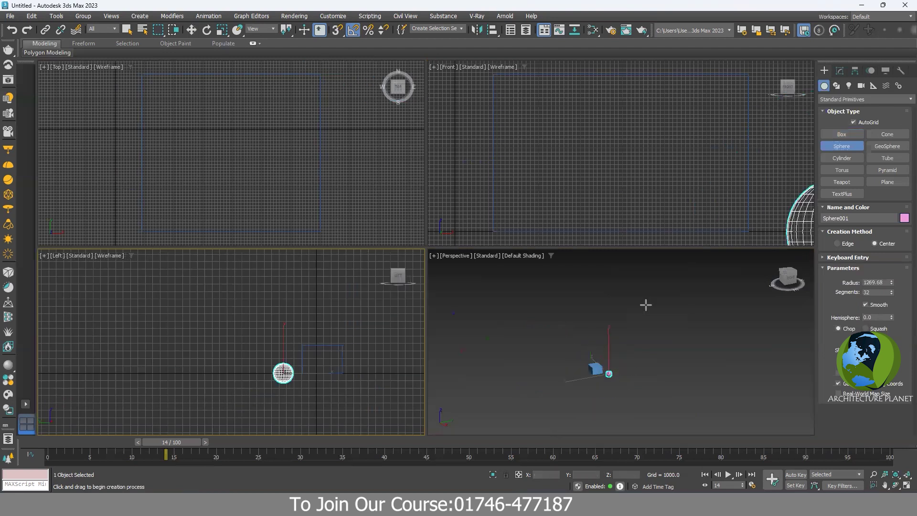
left_click(837, 86)
left_click(824, 86)
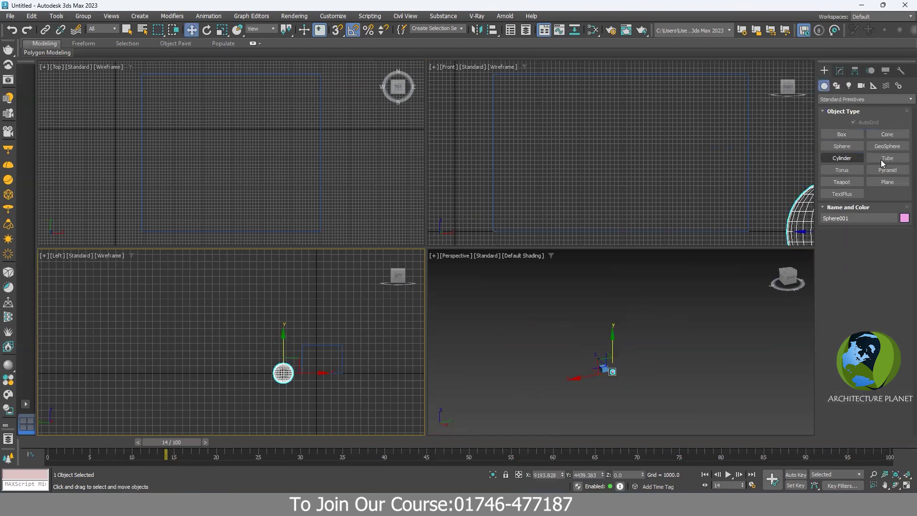
left_click(885, 168)
left_click_drag(649, 381, 669, 400)
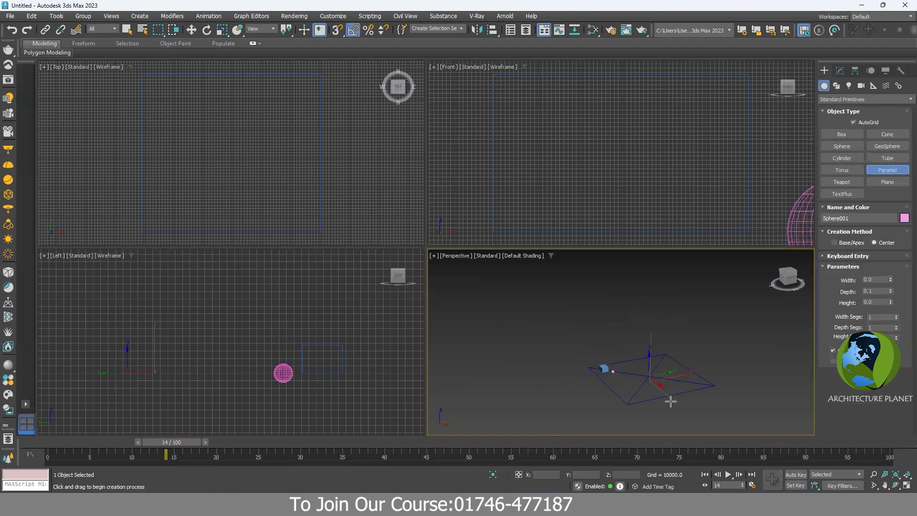
left_click(679, 351)
left_click(679, 355)
scroll(524, 379, "down", 5)
middle_click_drag(556, 379, 609, 367)
scroll(580, 392, "up", 7)
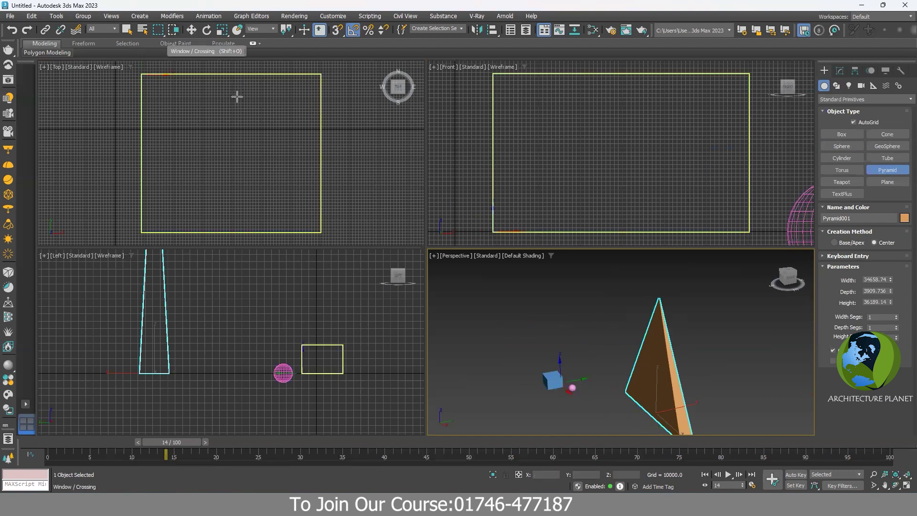
- Move the pyramid along Y from 21794.971 to 10531.361, toward the box
key("w")
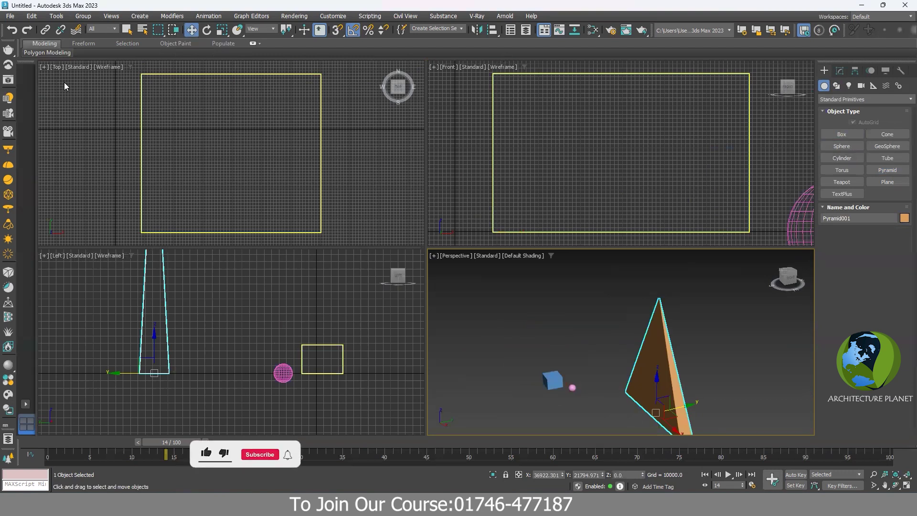
left_click_drag(604, 384, 577, 352)
middle_click_drag(577, 352, 569, 343, "alt")
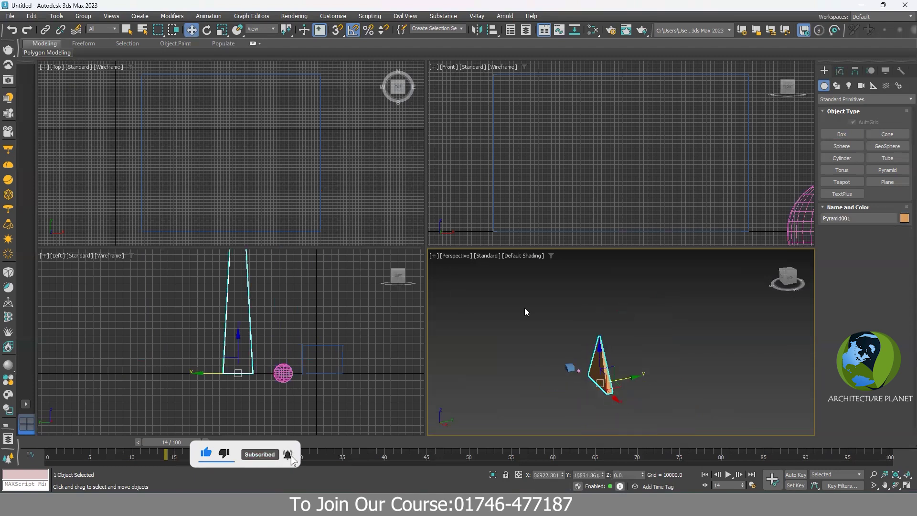
scroll(600, 379, "up", 3)
- Orbit the perspective view and pan the front view to inspect the pyramid
middle_click_drag(663, 327, 637, 387, "alt")
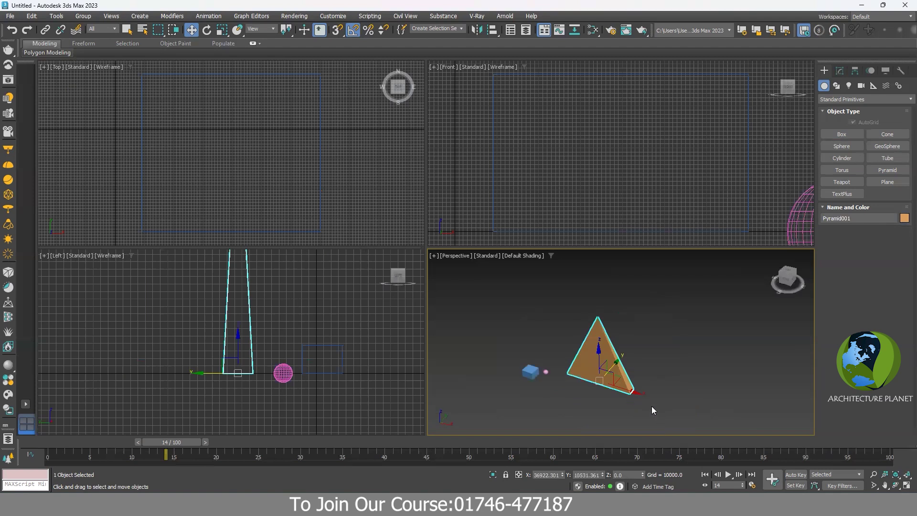
middle_click_drag(615, 368, 520, 384, "alt")
middle_click_drag(576, 391, 602, 377, "alt")
scroll(484, 132, "down", 3)
scroll(580, 171, "down", 3)
scroll(610, 375, "up", 3)
scroll(689, 279, "down", 5)
middle_click_drag(706, 184, 602, 181)
scroll(658, 180, "down", 2)
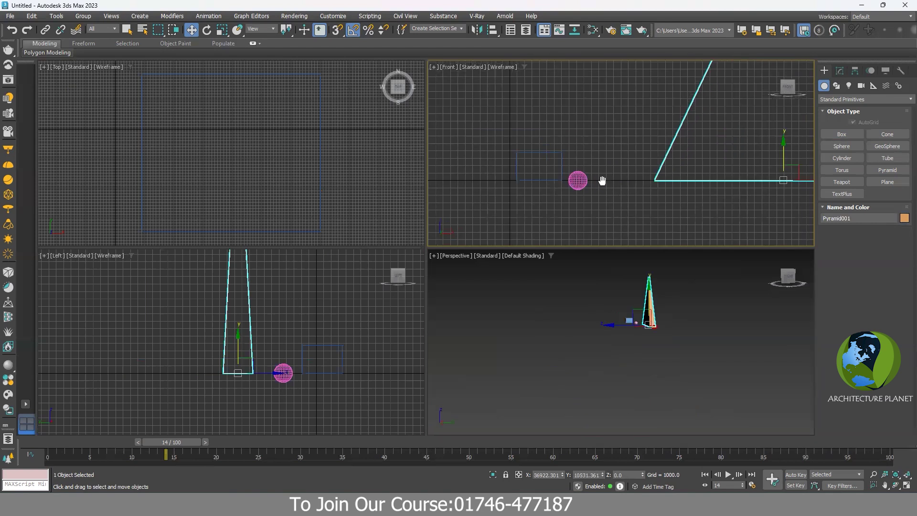
scroll(602, 182, "down", 4)
scroll(652, 313, "up", 1)
- Snap the perspective view to the front, then orbit the pyramid from several angles
middle_click_drag(652, 312, 658, 301, "alt")
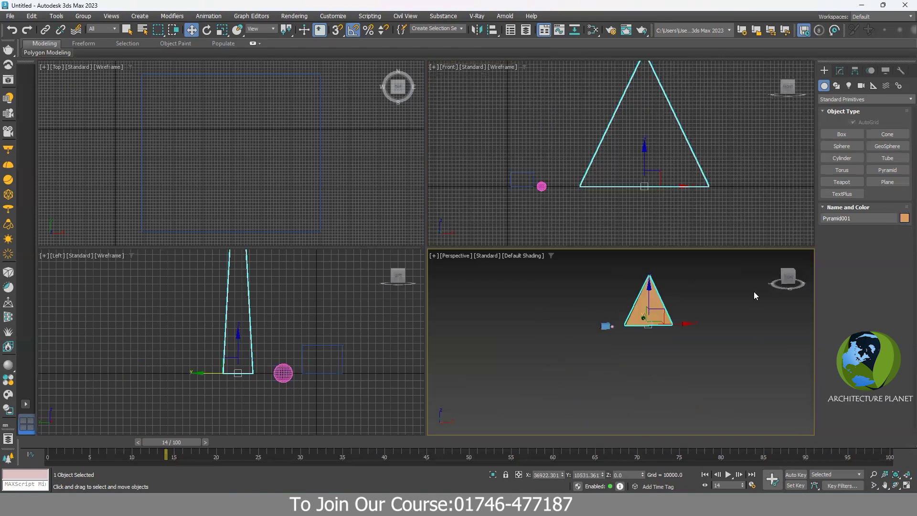
left_click(788, 277)
middle_click_drag(591, 364, 587, 369)
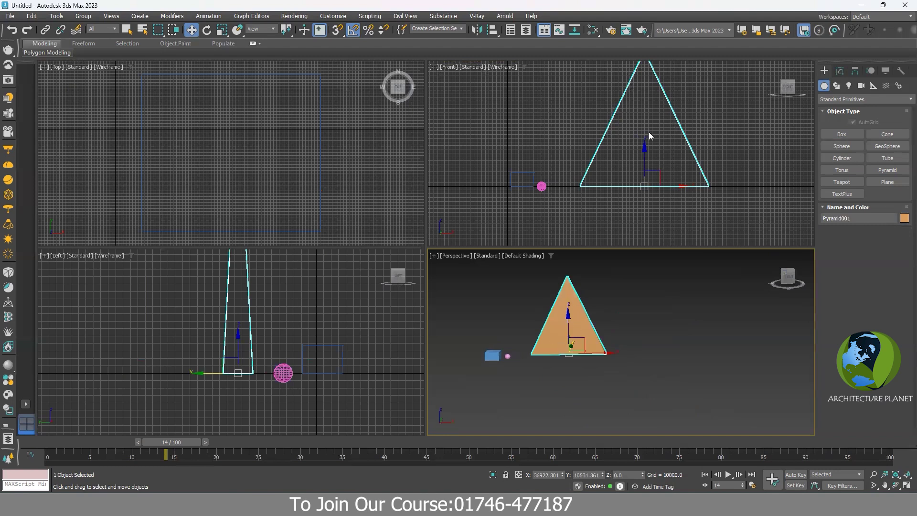
middle_click_drag(604, 319, 257, 343, "alt")
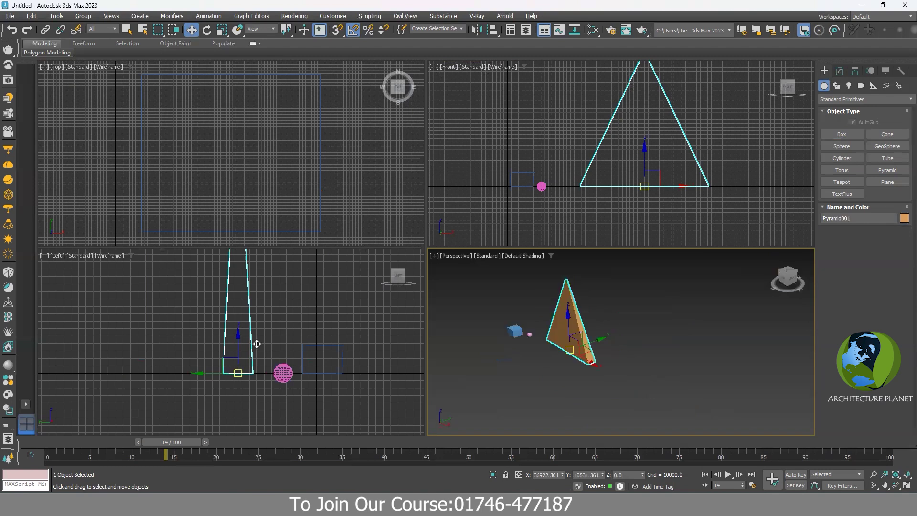
scroll(257, 344, "down", 3)
middle_click_drag(187, 348, 177, 377)
scroll(567, 335, "down", 2)
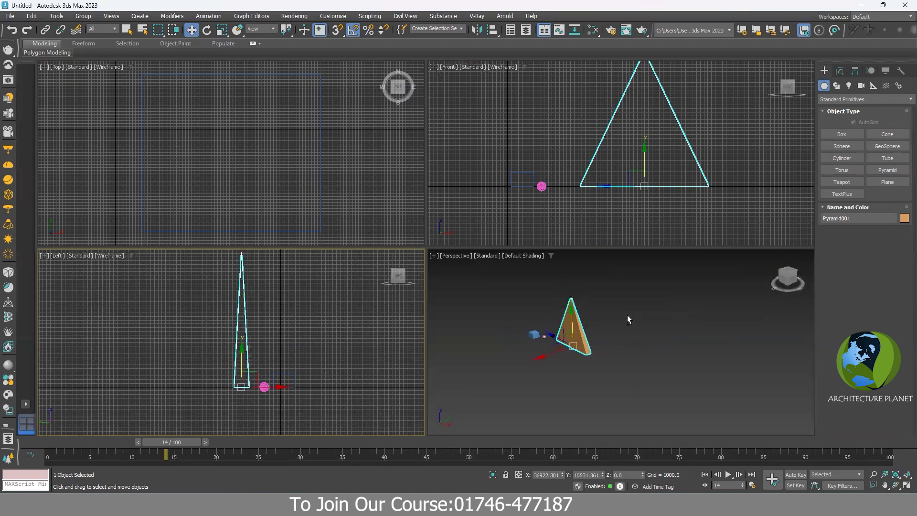
scroll(548, 327, "up", 3)
middle_click_drag(526, 336, 571, 352, "alt")
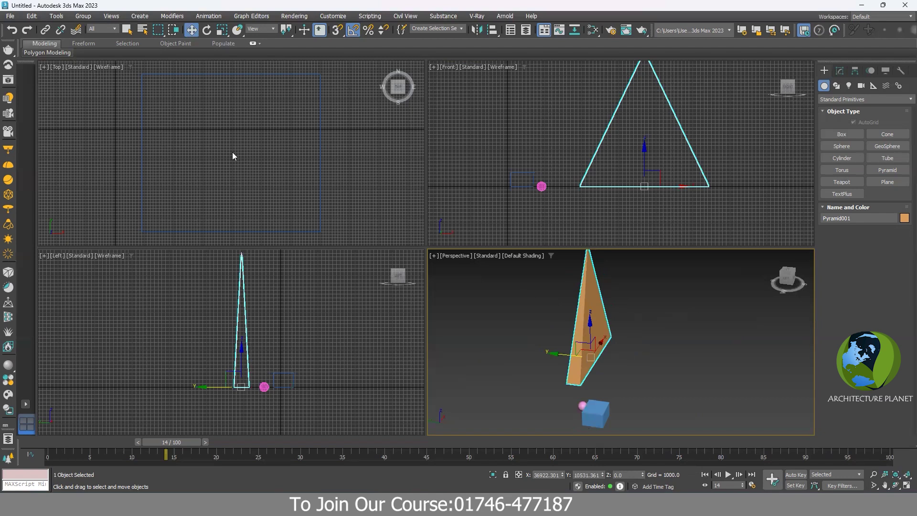
scroll(232, 152, "down", 5)
scroll(269, 189, "down", 2)
middle_click_drag(526, 332, 594, 346, "alt")
scroll(593, 345, "down", 3)
scroll(293, 193, "down", 2)
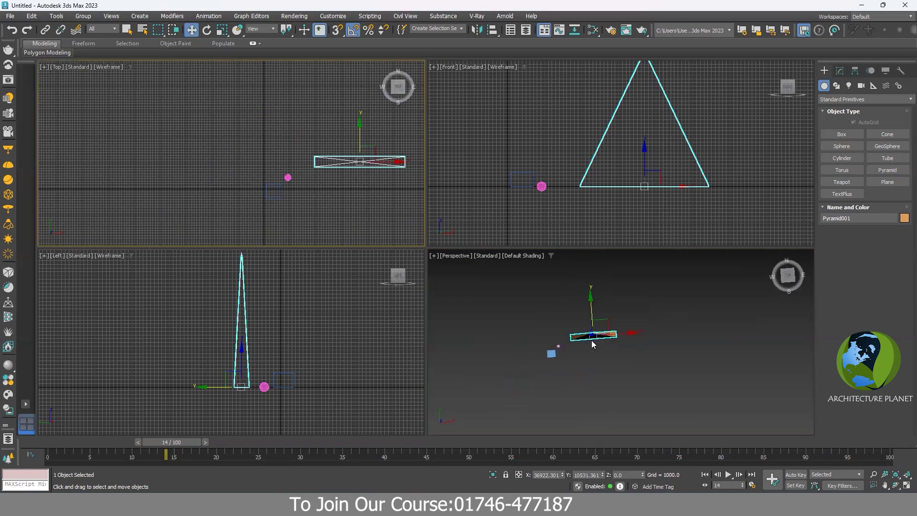
- Orbit the perspective view to inspect the pyramid's base
middle_click_drag(595, 348, 592, 221, "alt")
middle_click_drag(620, 299, 580, 305, "alt")
middle_click_drag(581, 362, 608, 370, "alt")
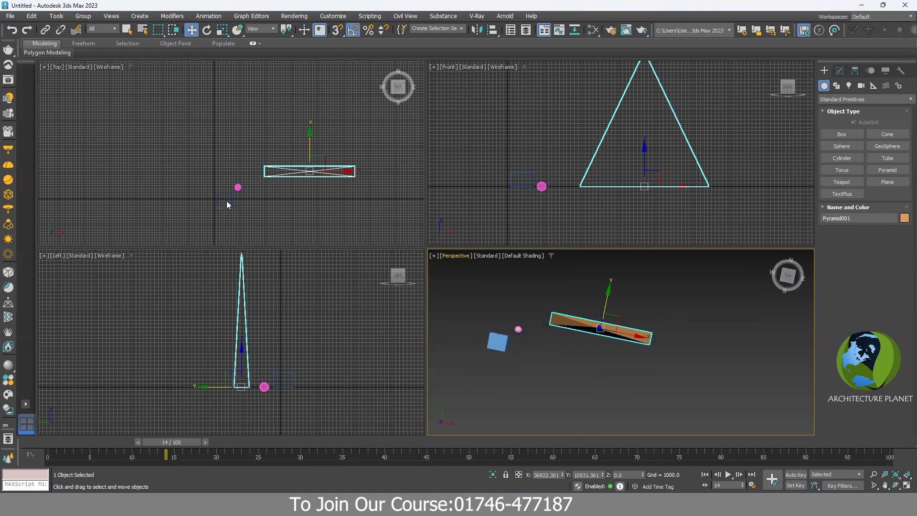
scroll(227, 197, "up", 6)
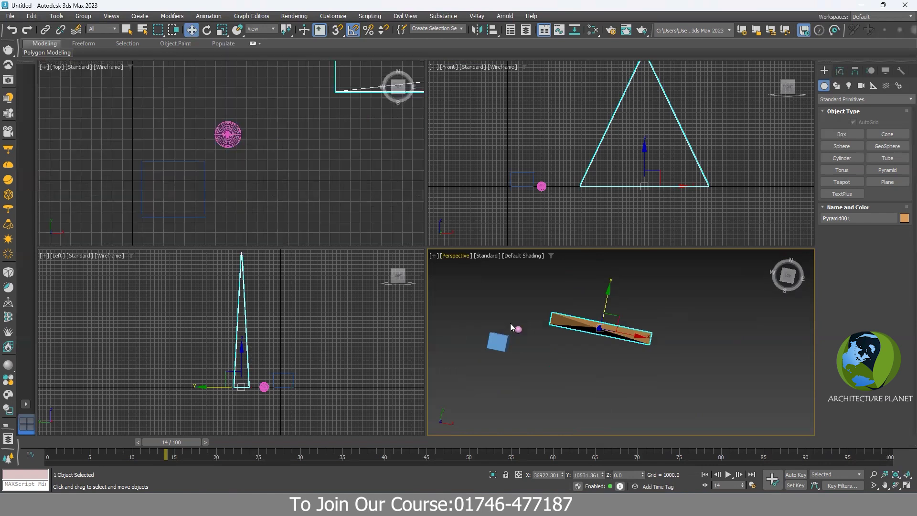
scroll(549, 335, "down", 2)
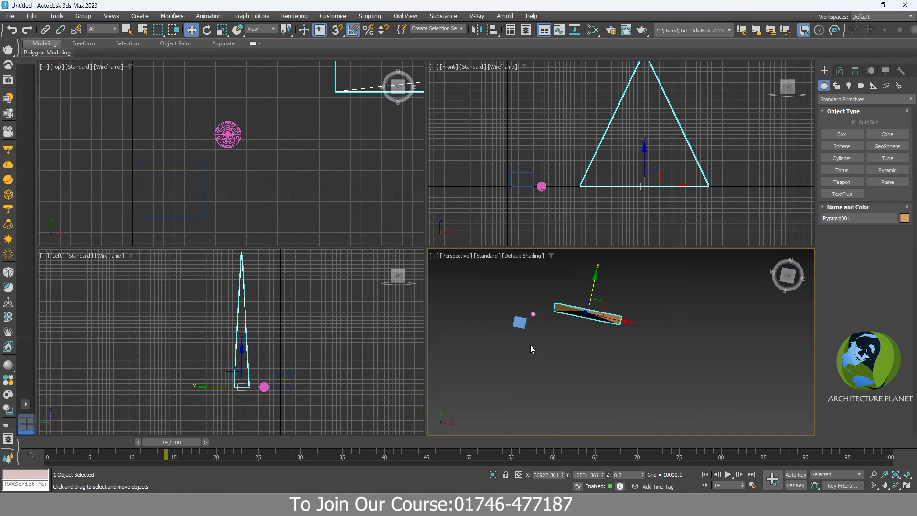
- Pan the maximized perspective view, restore four views, and deselect the pyramid
key("alt+w")
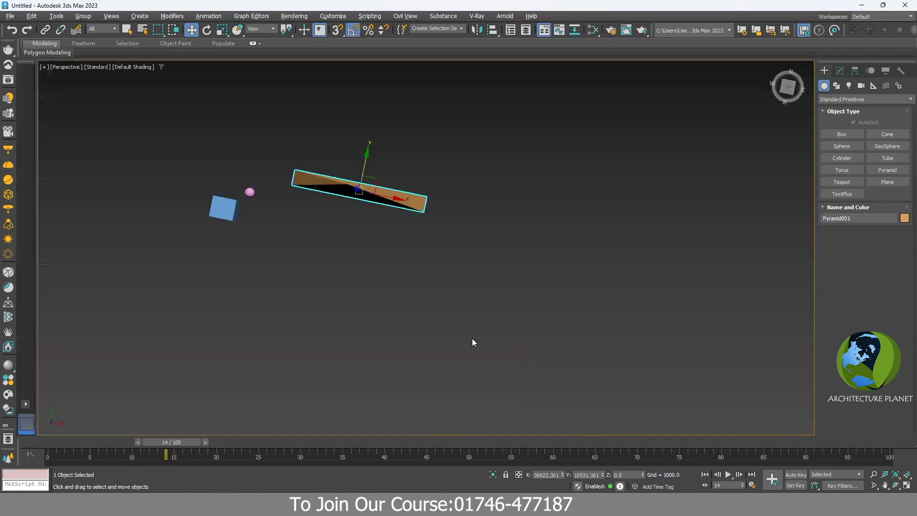
middle_click_drag(475, 285, 534, 338)
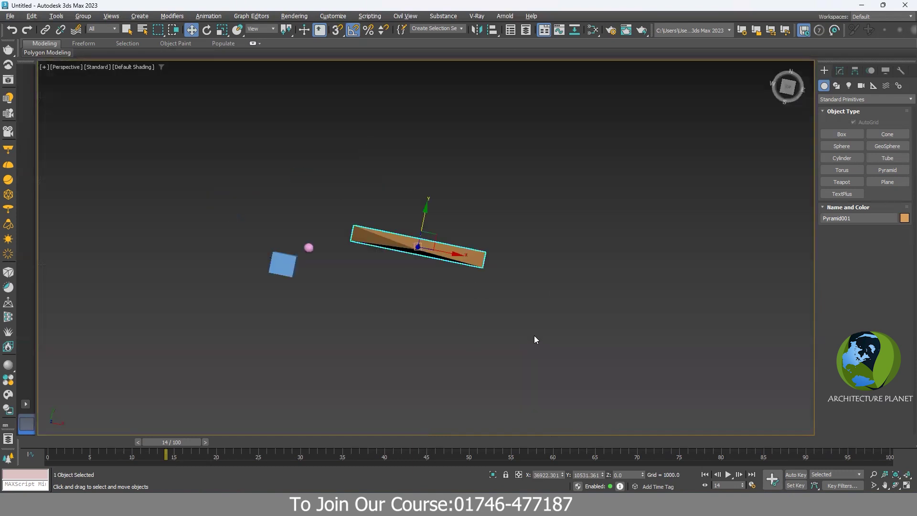
key("alt+w")
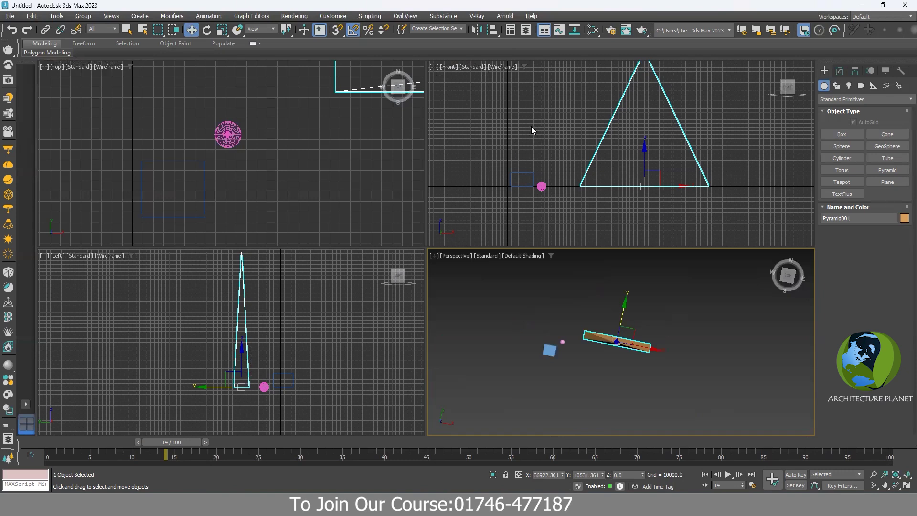
left_click(463, 112)
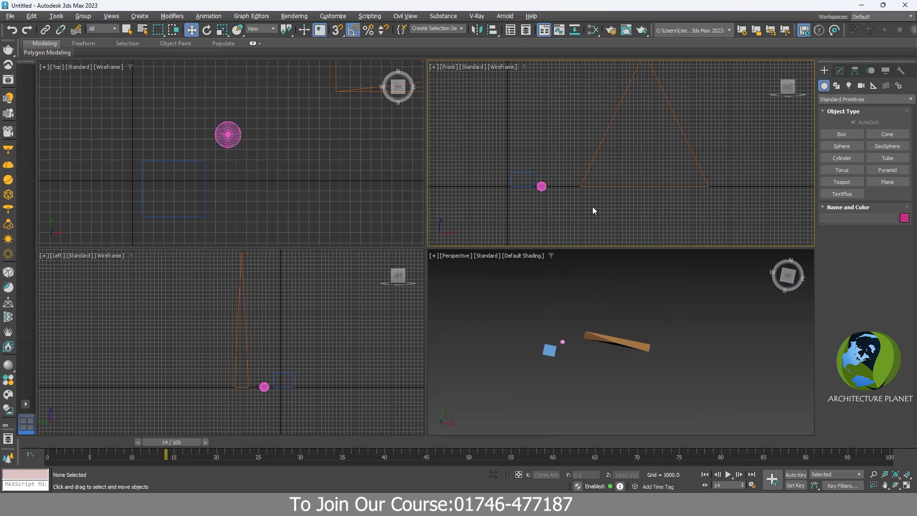
- Maximize the perspective view and orbit it to an oblique angle on the pyramid
key("alt+w")
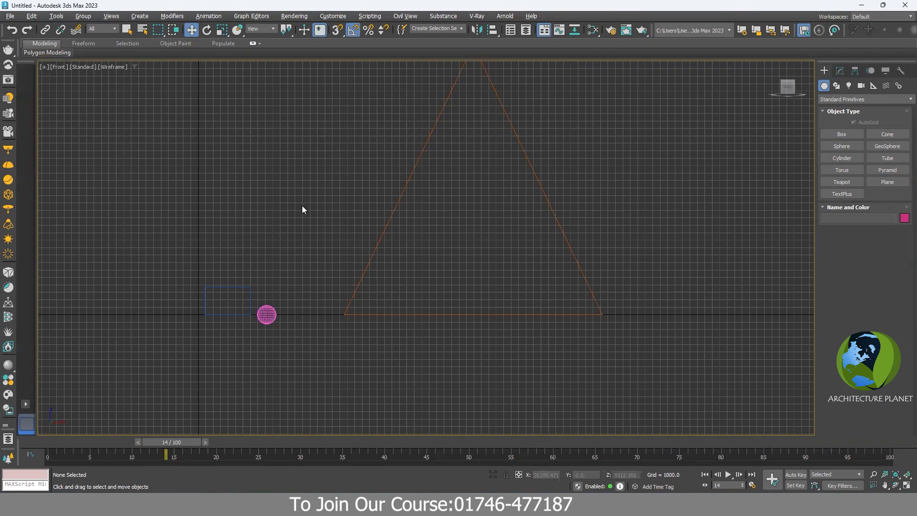
key("alt+w")
left_click(579, 344)
key("alt+w")
key("alt+w")
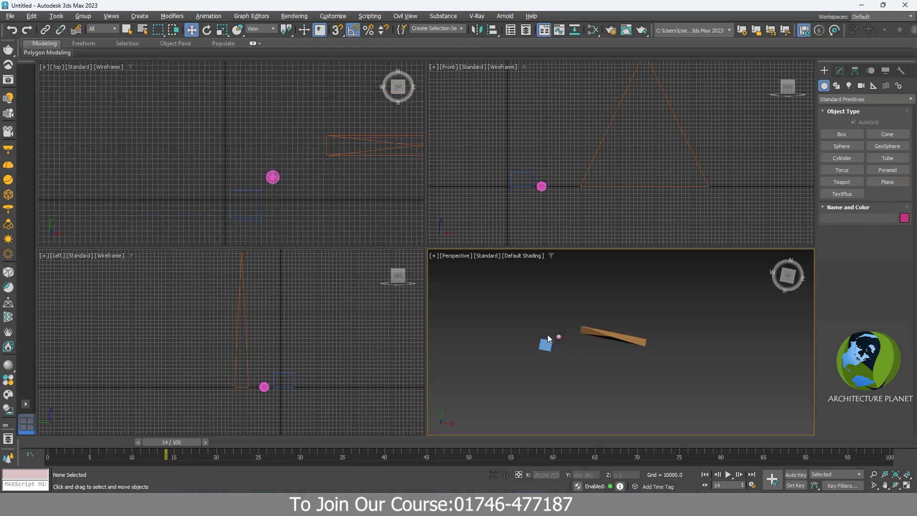
scroll(547, 335, "up", 5)
middle_click_drag(558, 292, 510, 301, "alt")
mouse_move(497, 348)
middle_mouse_down("alt")
mouse_move(535, 330)
mouse_move(522, 321)
mouse_move(532, 322)
mouse_move(497, 342)
middle_mouse_up("alt")
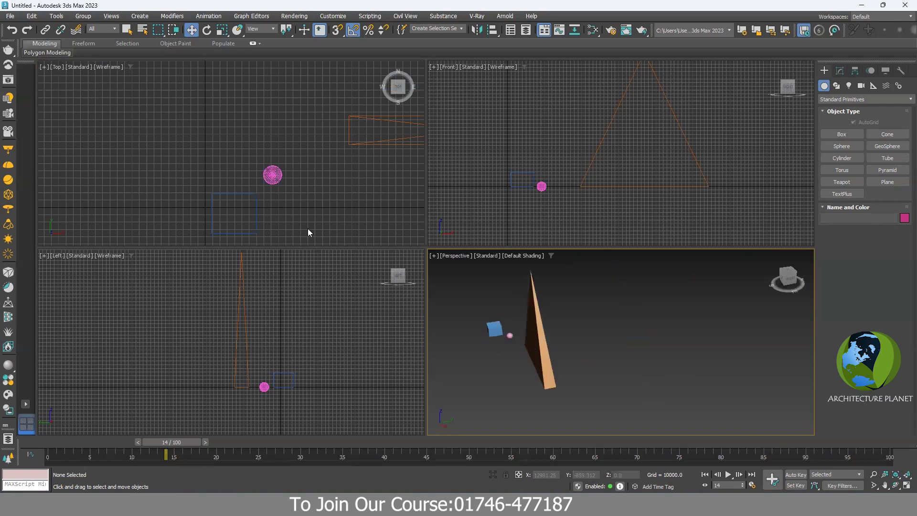
- Select the pink sphere, then deselect it and check the maximized top view
left_click(284, 194)
left_click(499, 333)
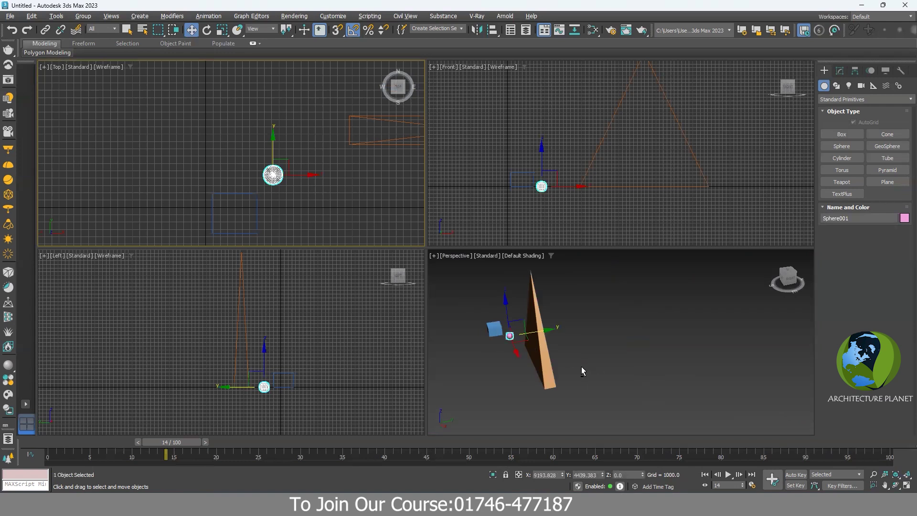
key("alt+w")
key("alt+w")
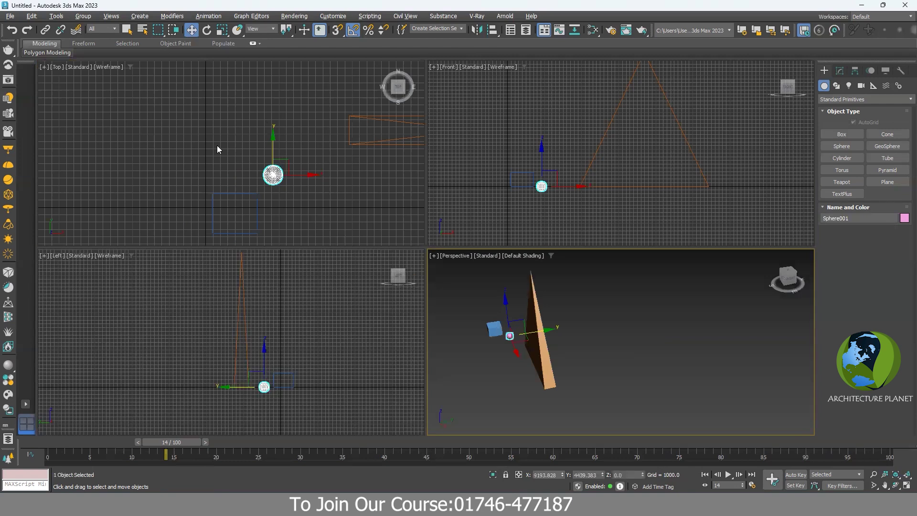
left_click(214, 181)
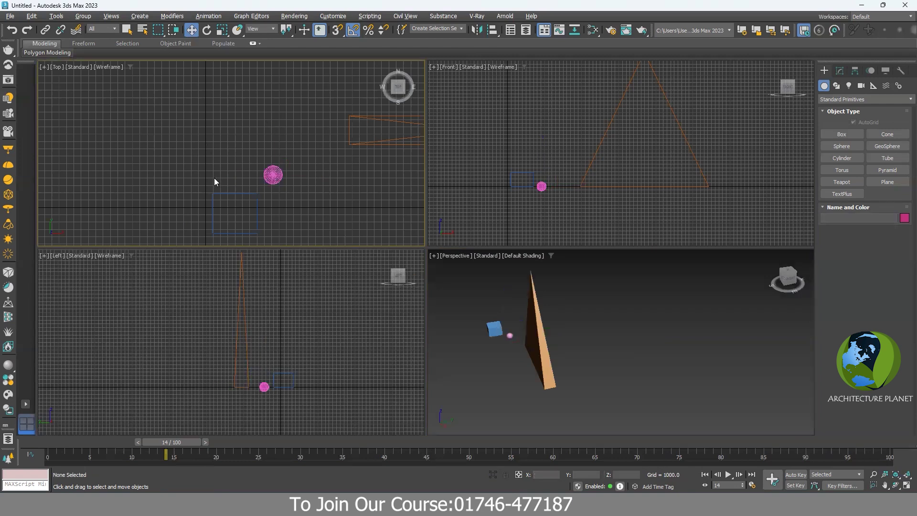
key("alt+w")
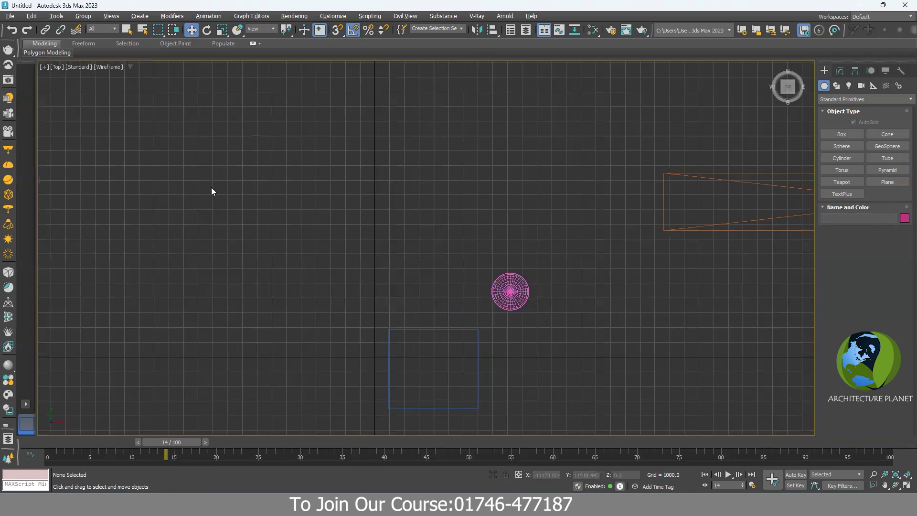
key("alt+w")
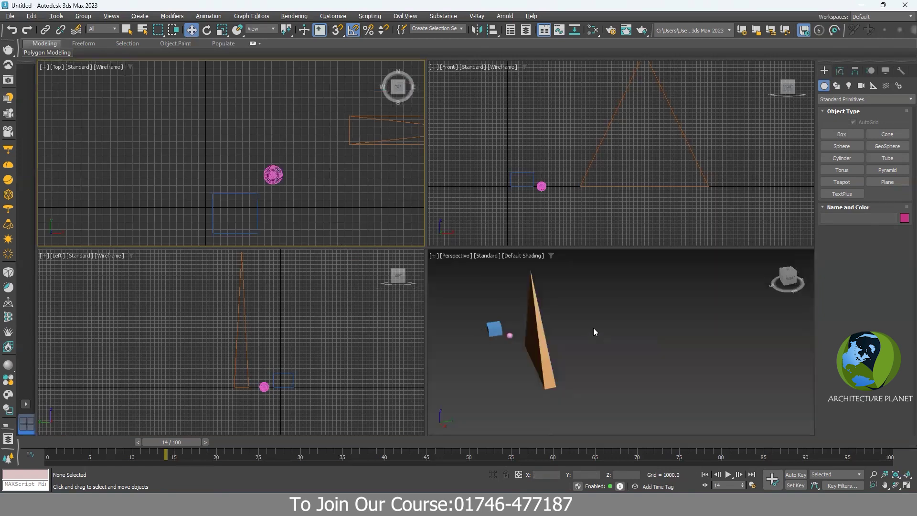
- Zoom out the maximized perspective and top views so the objects shrink
left_click(538, 311)
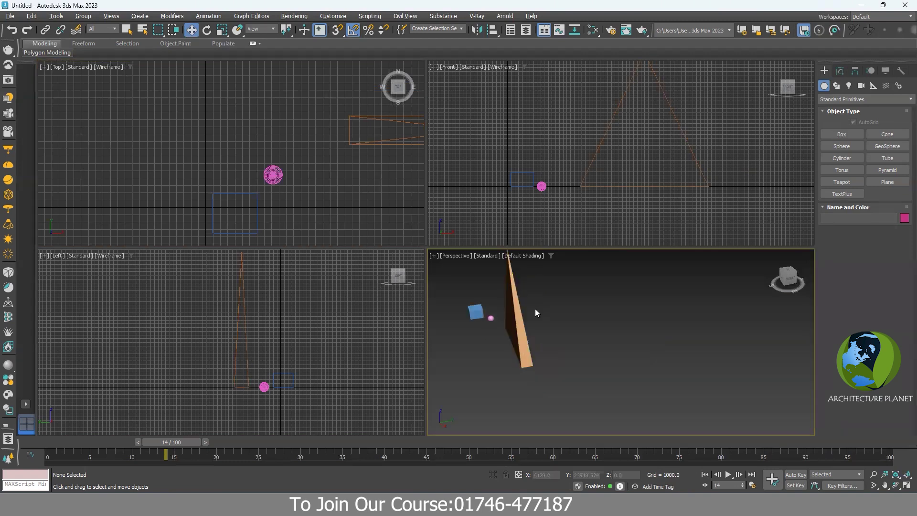
key("alt+w")
scroll(399, 285, "down", 5)
middle_click_drag(389, 293, 462, 324)
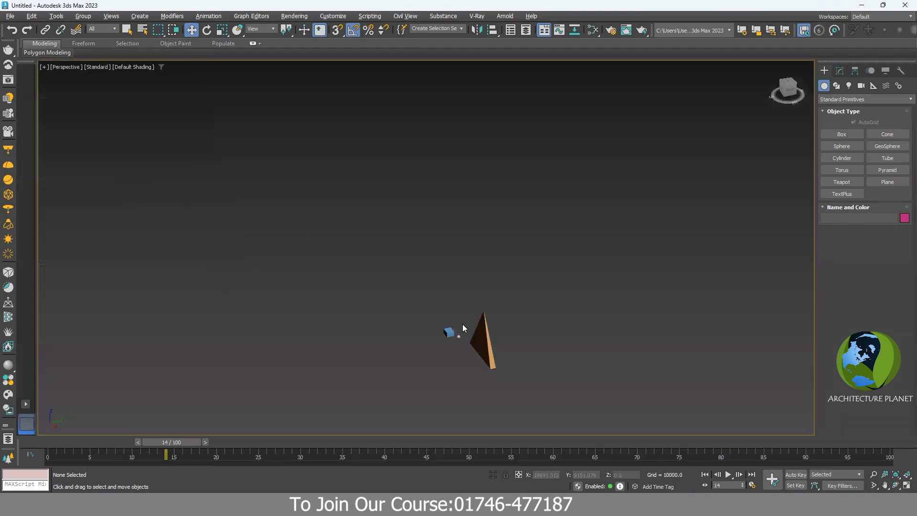
key("t")
scroll(509, 316, "down", 3)
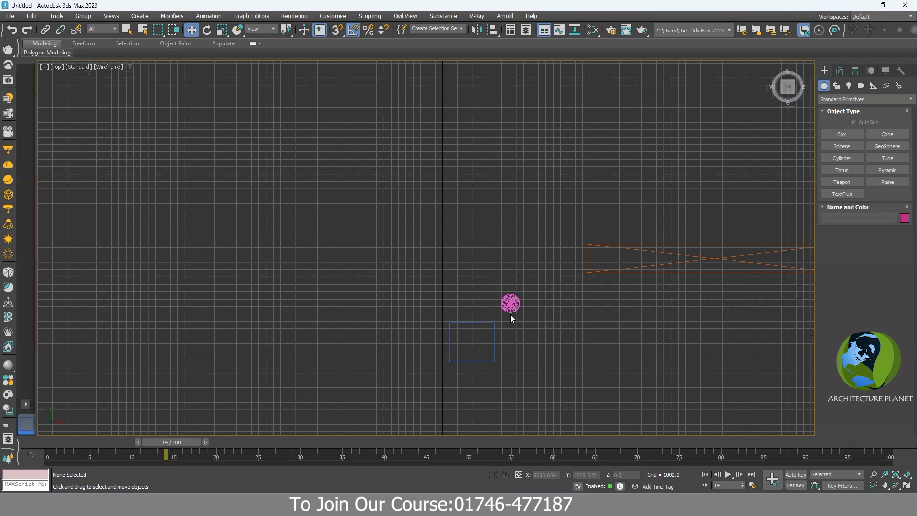
key("alt+w")
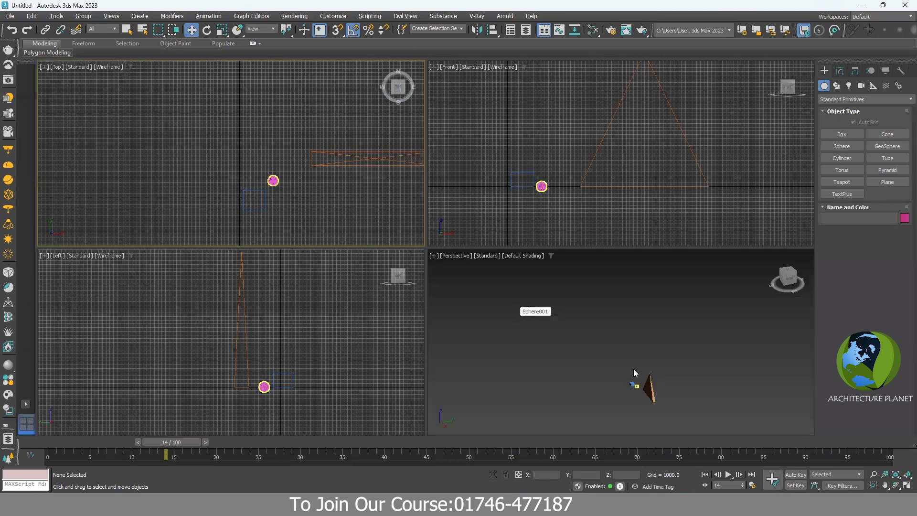
- Zoom out further, checking the top, left, perspective and front views
left_click(590, 355)
key("alt+w")
scroll(444, 318, "down", 2)
middle_click_drag(444, 318, 450, 318)
key("t")
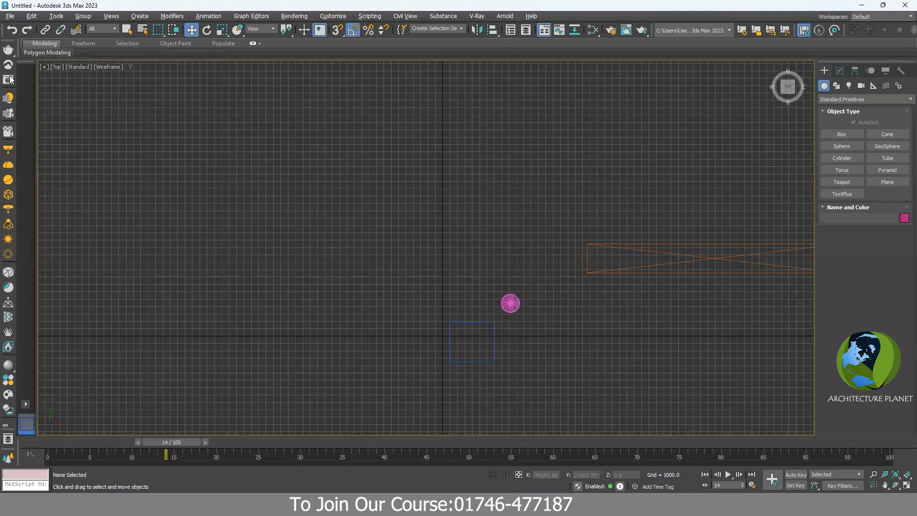
scroll(470, 286, "down", 2)
scroll(448, 282, "down", 2)
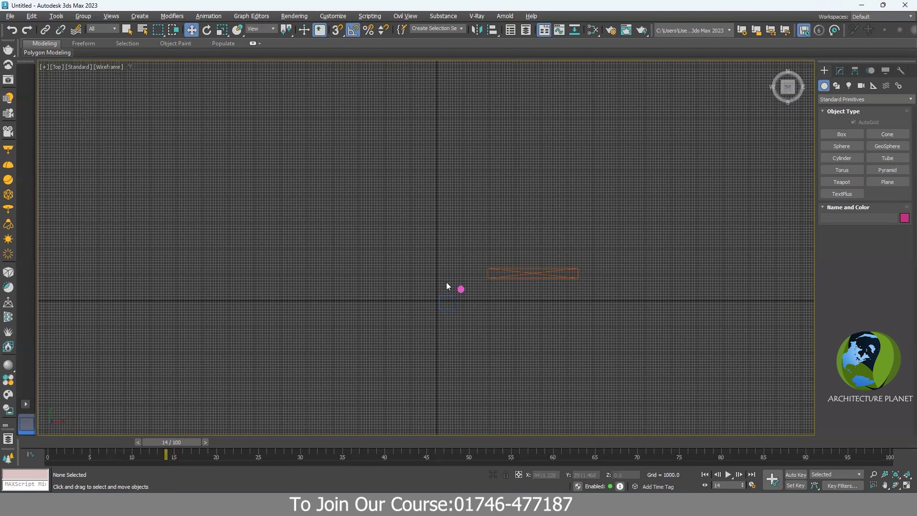
key("l")
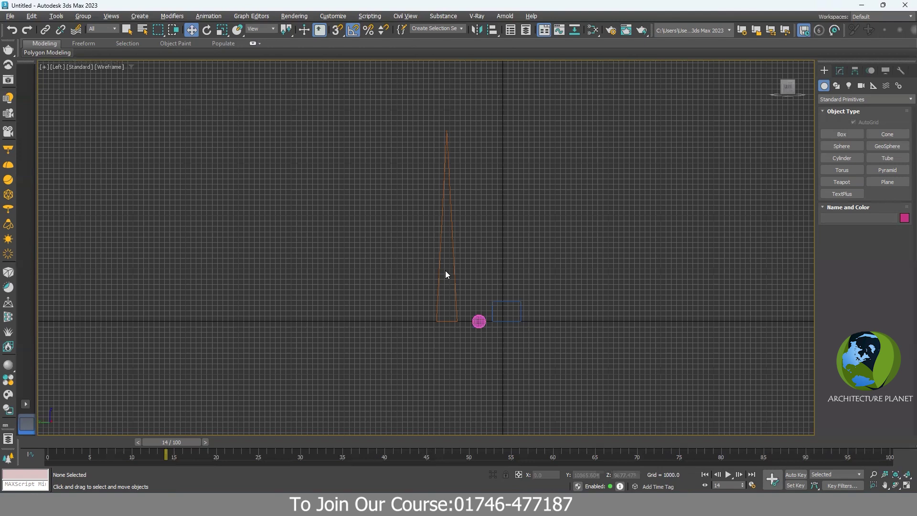
key("p")
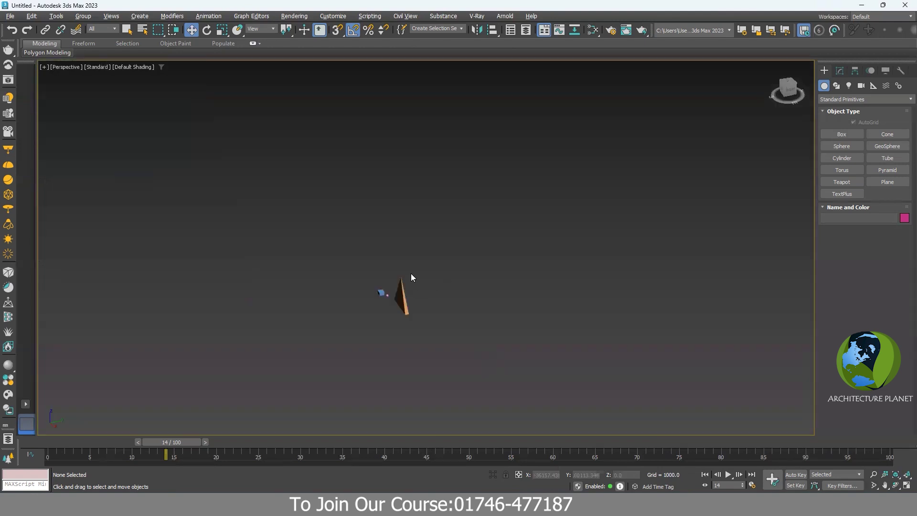
key("f")
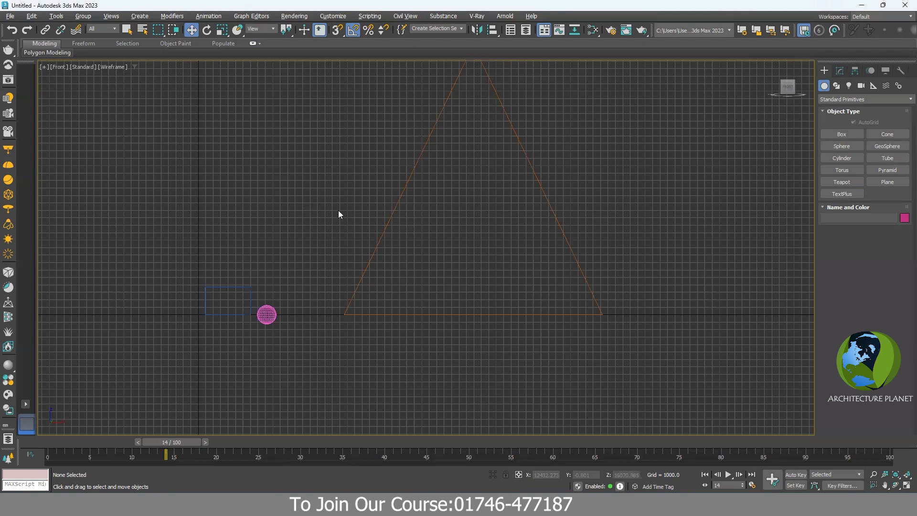
scroll(346, 220, "down", 5)
key("alt+w")
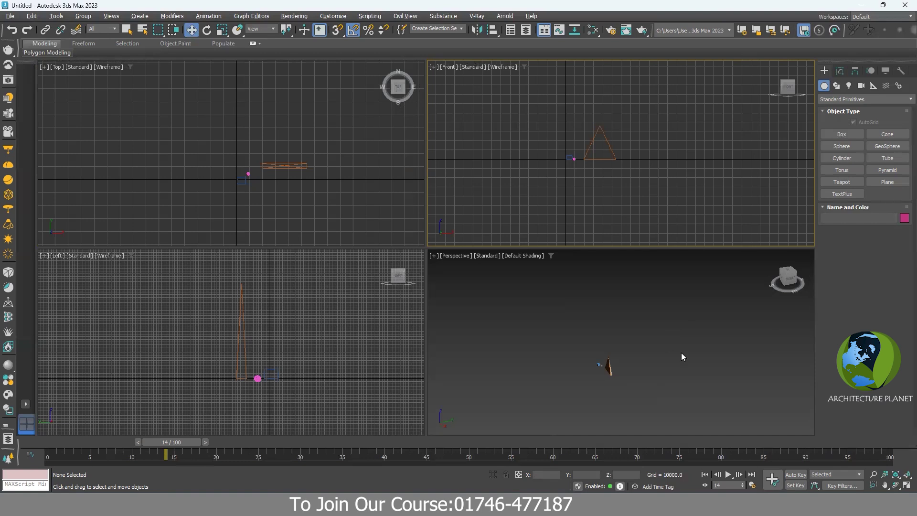
- Orbit, pan and tilt the perspective view to a higher angle on the objects
mouse_move(600, 377)
middle_mouse_down("alt")
mouse_move(637, 345)
mouse_move(604, 371)
middle_mouse_up("alt")
middle_click_drag(601, 335, 590, 310)
middle_click_drag(589, 311, 589, 371, "alt")
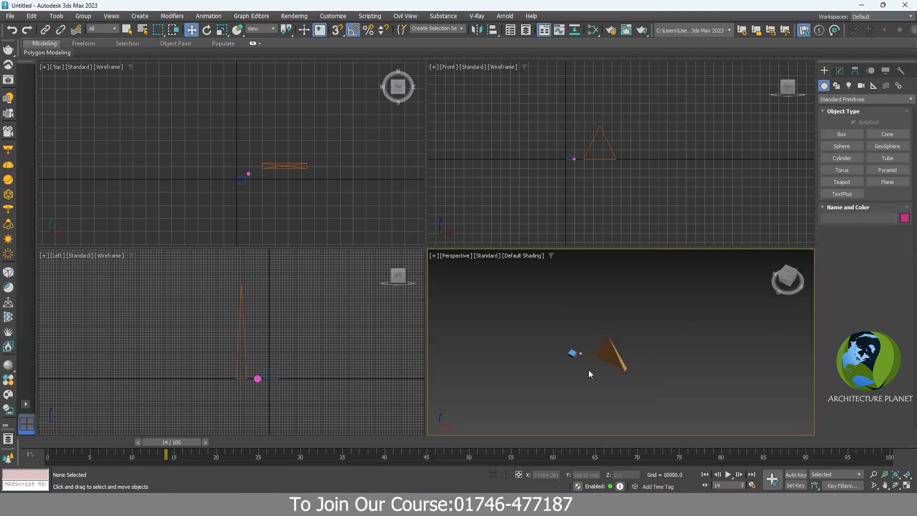
scroll(572, 352, "up", 6)
- Select Box001, zoom in on it, and show its 5374.917 × 6090.05 × 3756.658 parameters
left_click(571, 353)
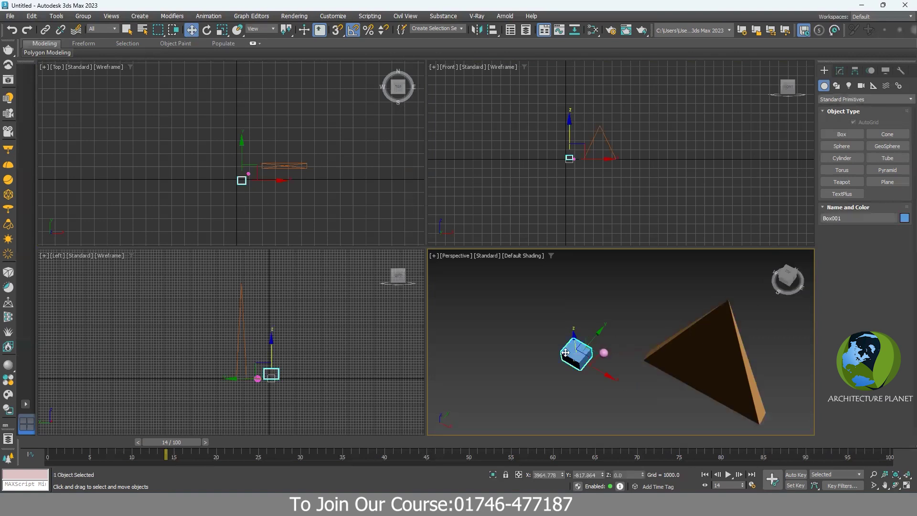
scroll(563, 351, "up", 4)
middle_click_drag(574, 376, 590, 320, "alt")
scroll(589, 352, "up", 4)
mouse_move(588, 355)
middle_mouse_down("alt")
mouse_move(527, 339)
mouse_move(581, 355)
middle_mouse_up("alt")
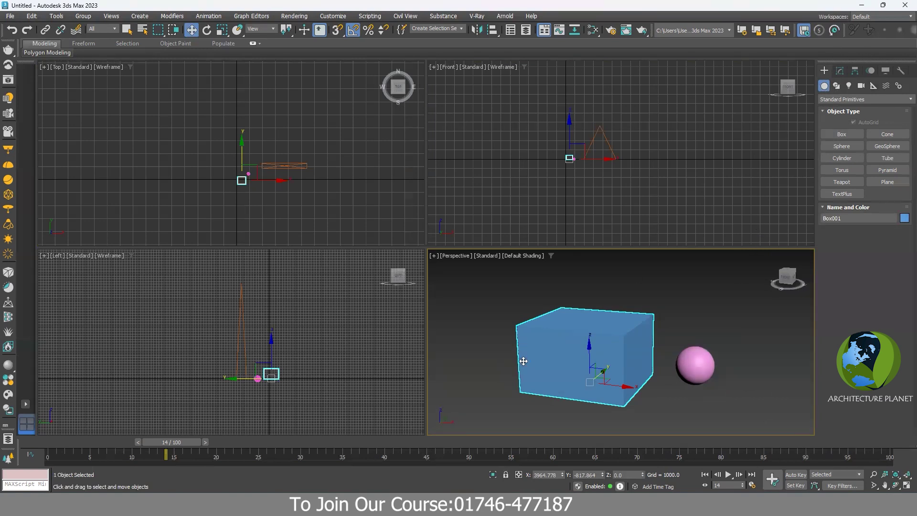
left_click(840, 71)
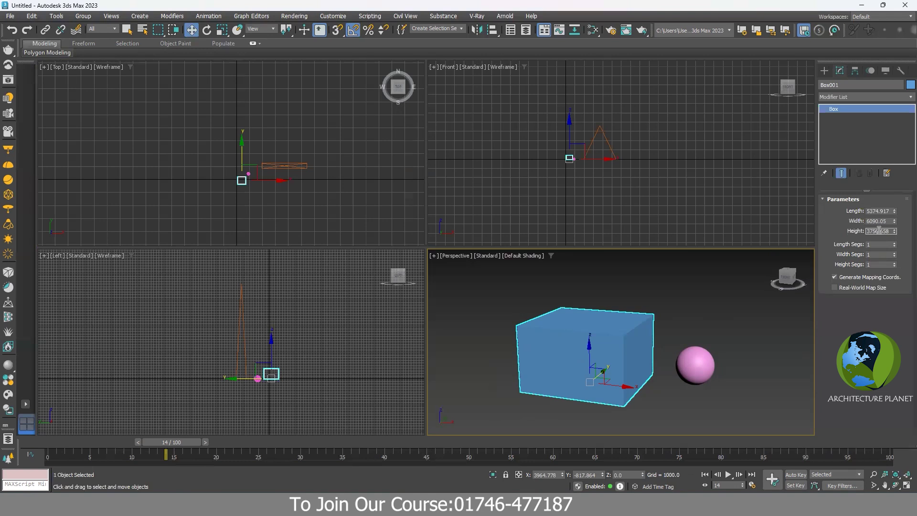
- Set Box001's height to 3000, keeping length 5374.917 and width 6090.05
type("300")
key("Return")
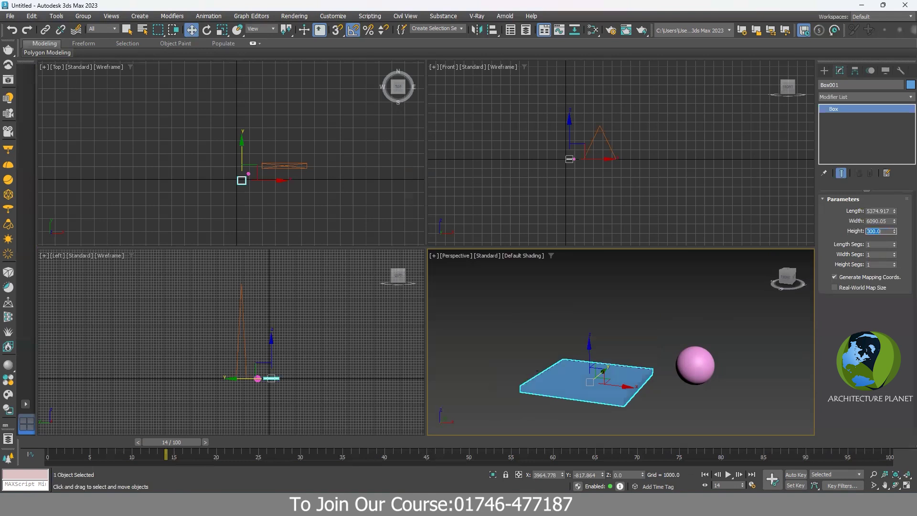
type("300")
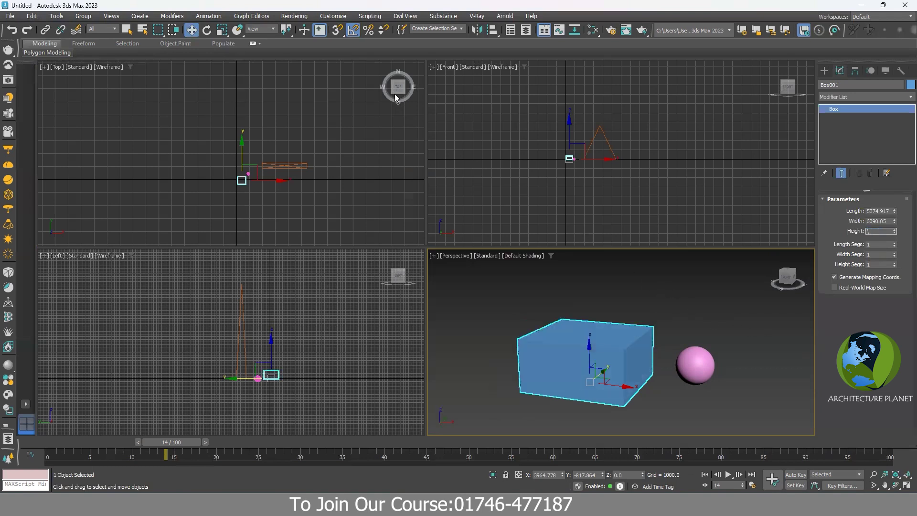
scroll(548, 350, "up", 3)
middle_click_drag(546, 350, 492, 358, "alt")
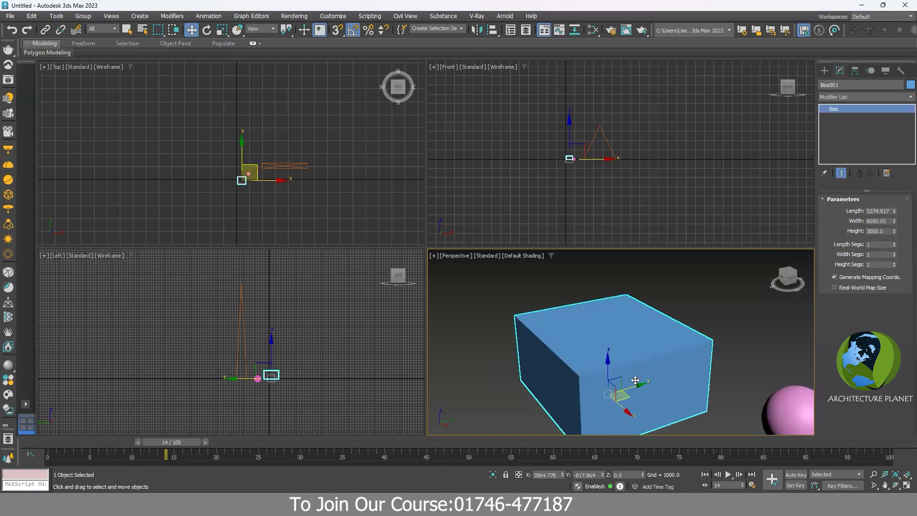
scroll(598, 345, "down", 3)
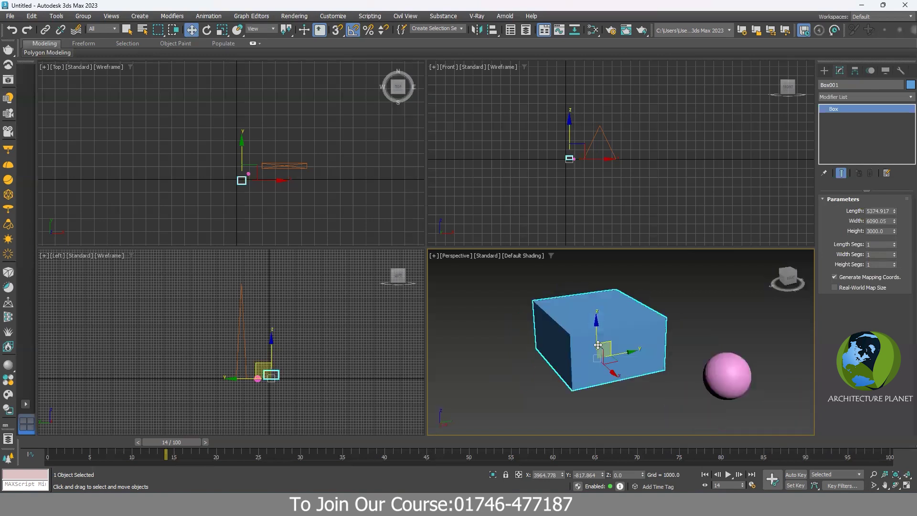
scroll(598, 345, "up", 3)
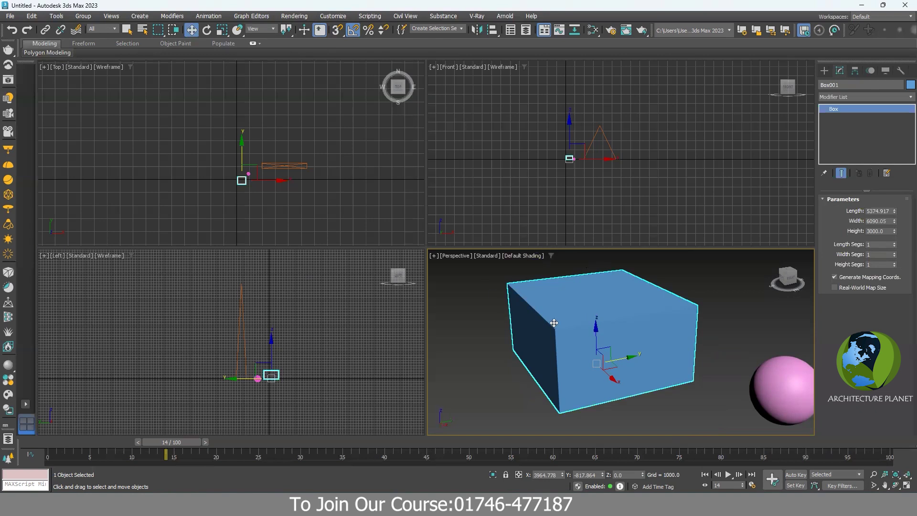
middle_click_drag(612, 337, 573, 338, "alt")
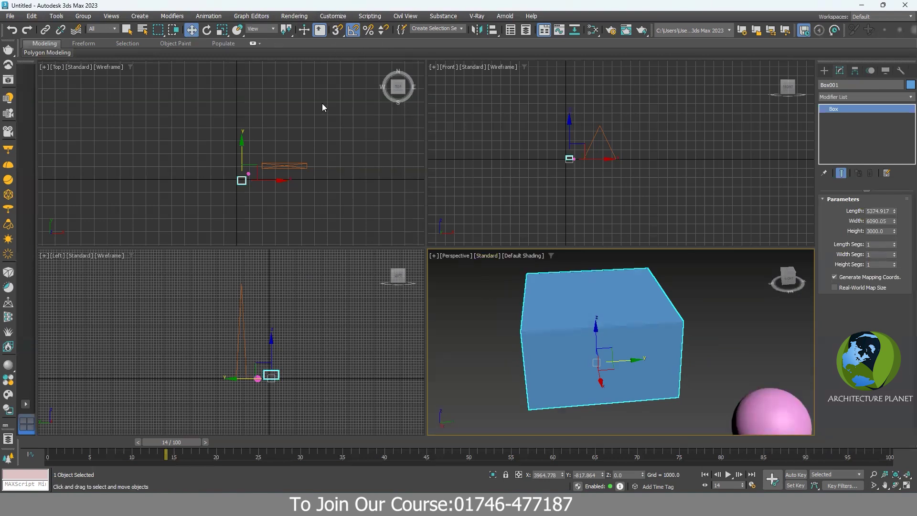
- Set Units Setup to US Standard, Feet w/Fractional Inches, so the height reads 250'0"
left_click(336, 15)
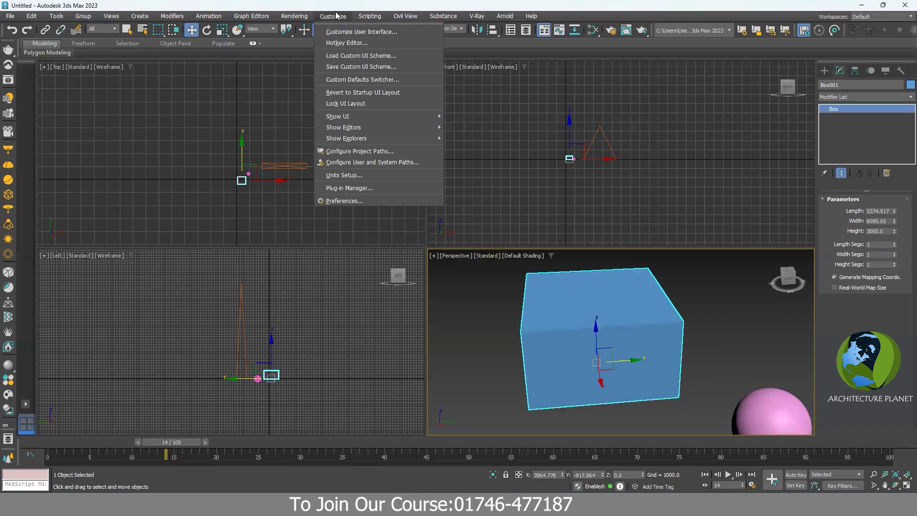
left_click(376, 180)
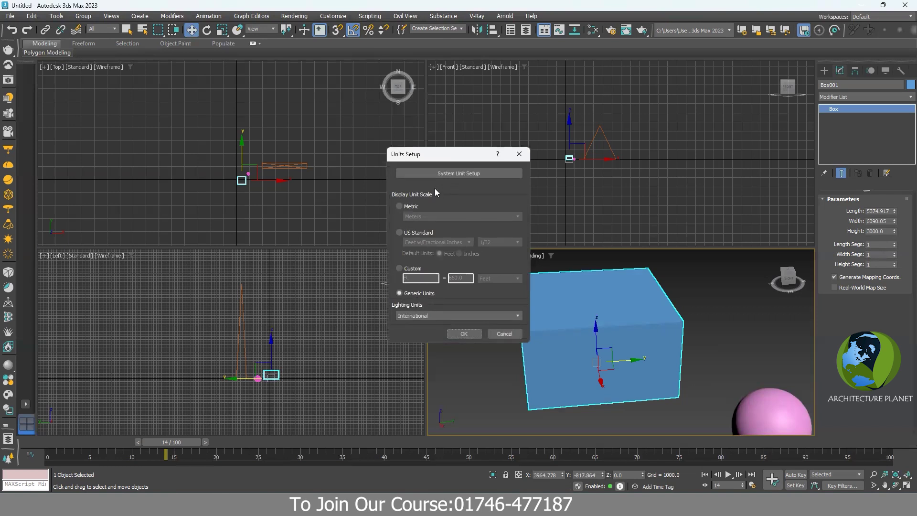
left_click(409, 207)
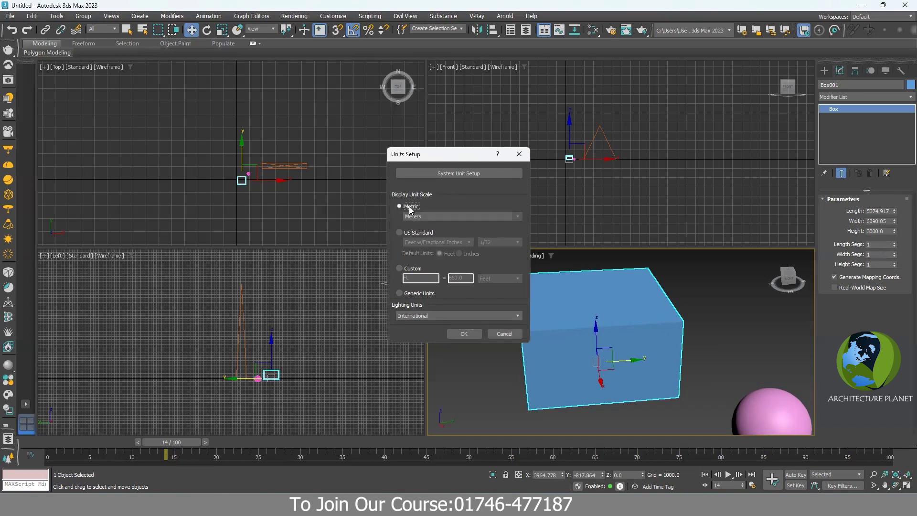
left_click(414, 217)
left_click(404, 234)
left_click(405, 233)
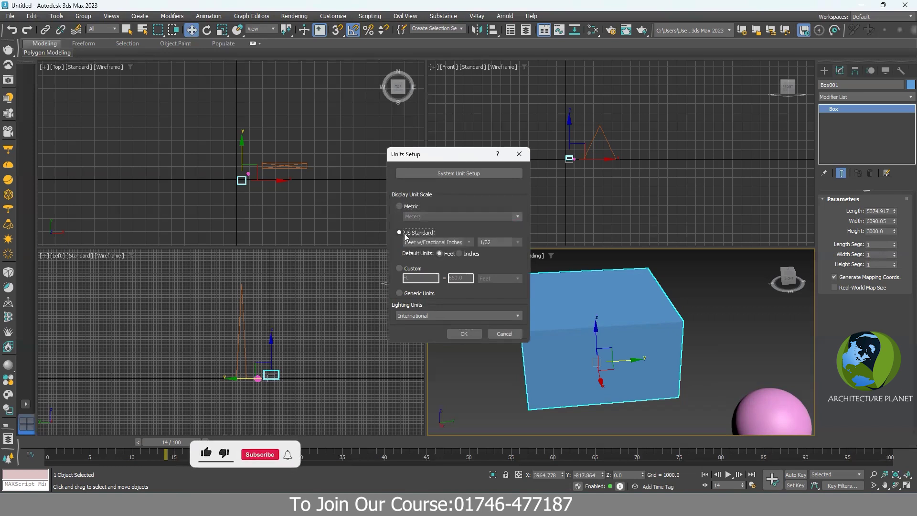
left_click(451, 242)
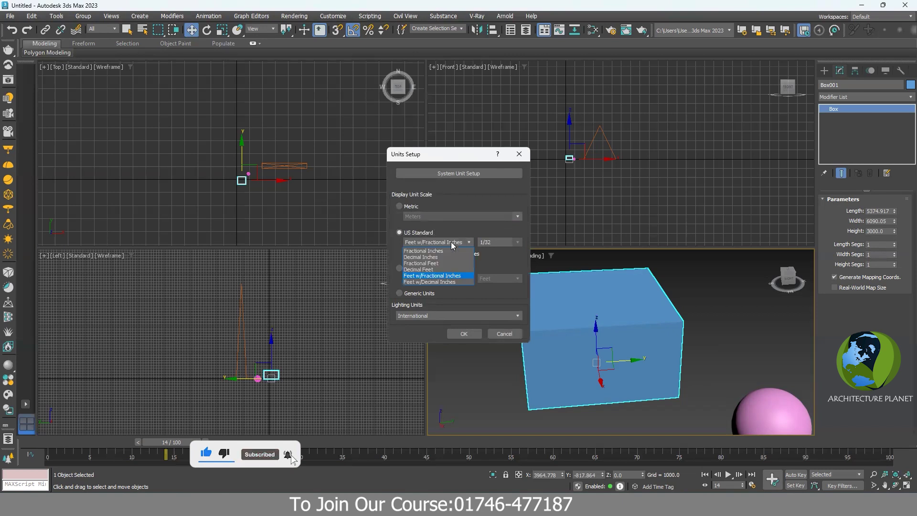
left_click(451, 242)
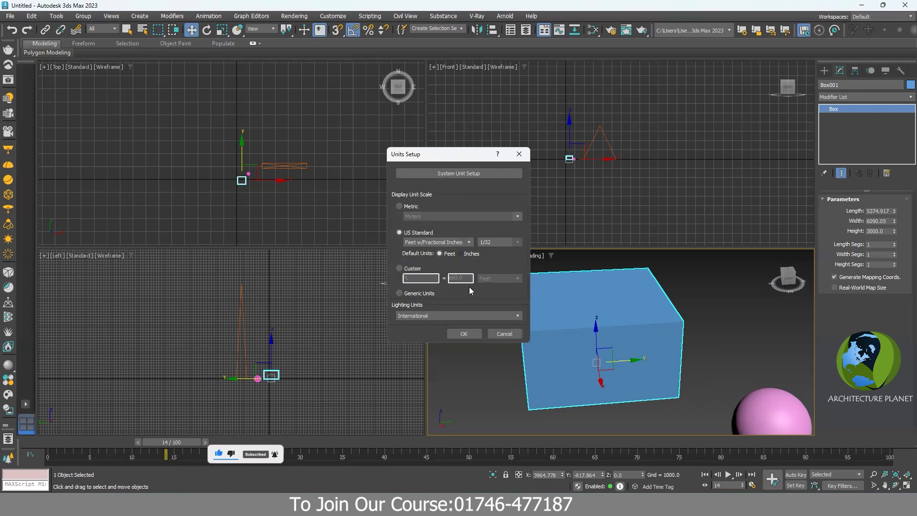
left_click(458, 334)
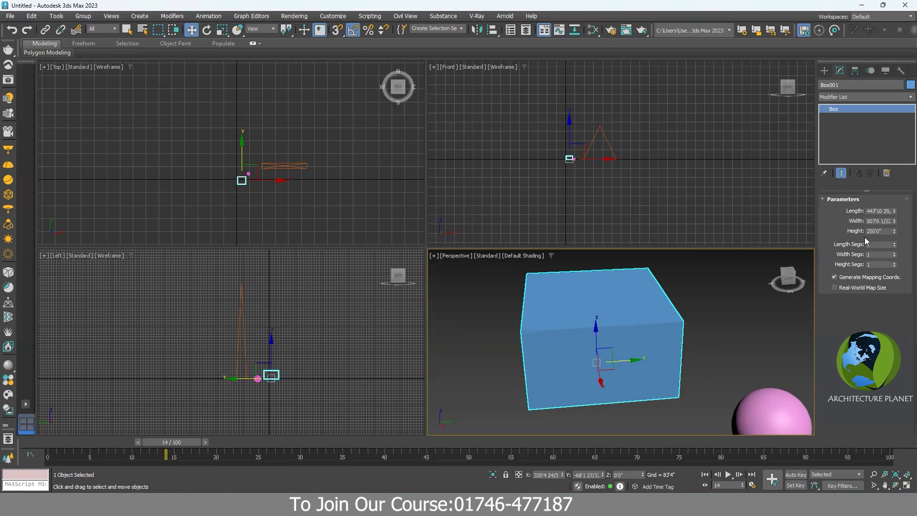
- Set the box's Height to 5'0"
double_click(887, 233)
type("5")
key("Return")
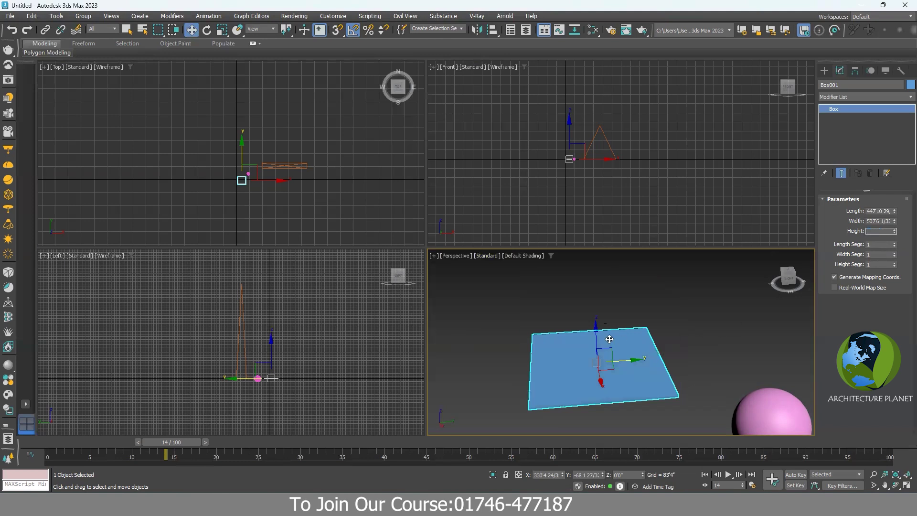
- Marquee-select the box, sphere and pyramid in Perspective and delete all three
scroll(609, 338, "down", 3)
scroll(743, 339, "down", 3)
left_click_drag(767, 310, 554, 399)
scroll(626, 362, "down", 5)
left_click_drag(698, 314, 518, 425)
key("Delete")
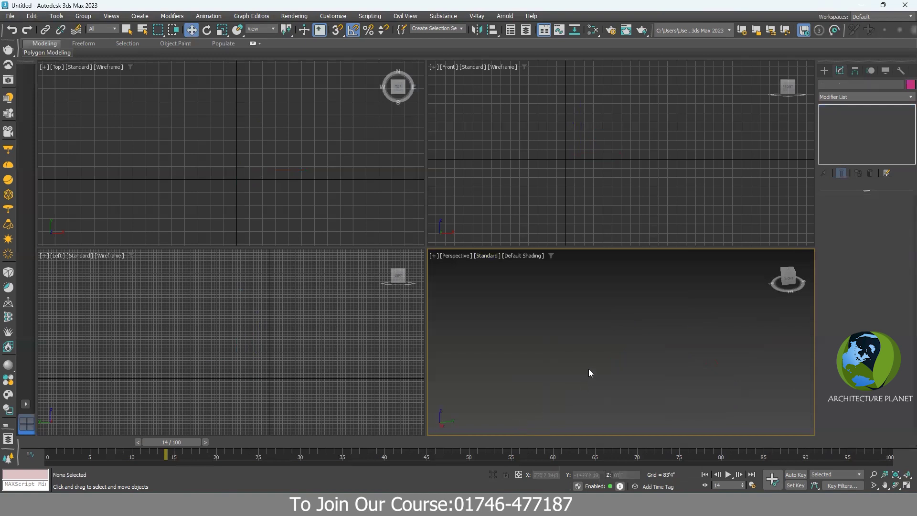
- Reset the empty Perspective view and drag out a new Standard Primitives box
key("z")
middle_click_drag(613, 343, 601, 344)
left_click(824, 73)
left_click(841, 134)
left_click_drag(616, 344, 603, 362)
left_click(618, 289)
scroll(620, 306, "up", 3)
middle_click_drag(620, 308, 653, 344, "alt")
scroll(653, 344, "down", 4)
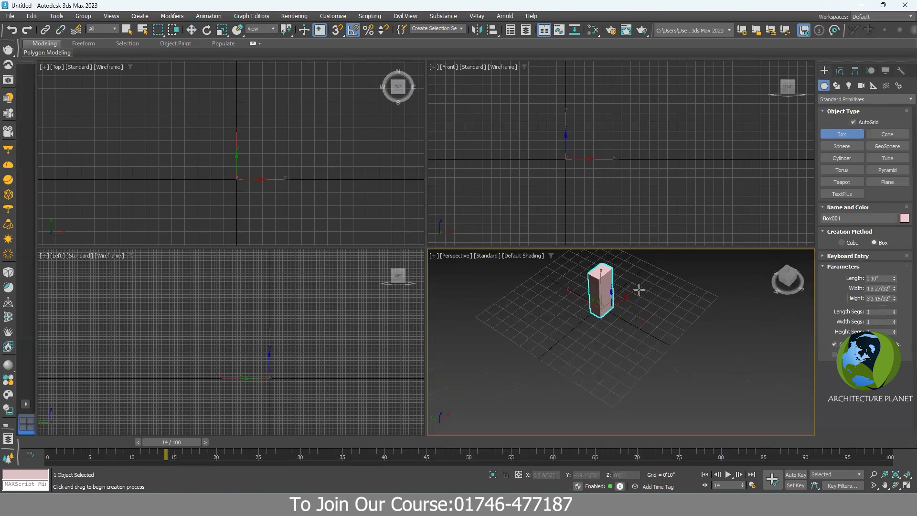
- Give the box Height 10'0" and Width 15'0", turning it into a thin wall
double_click(882, 299)
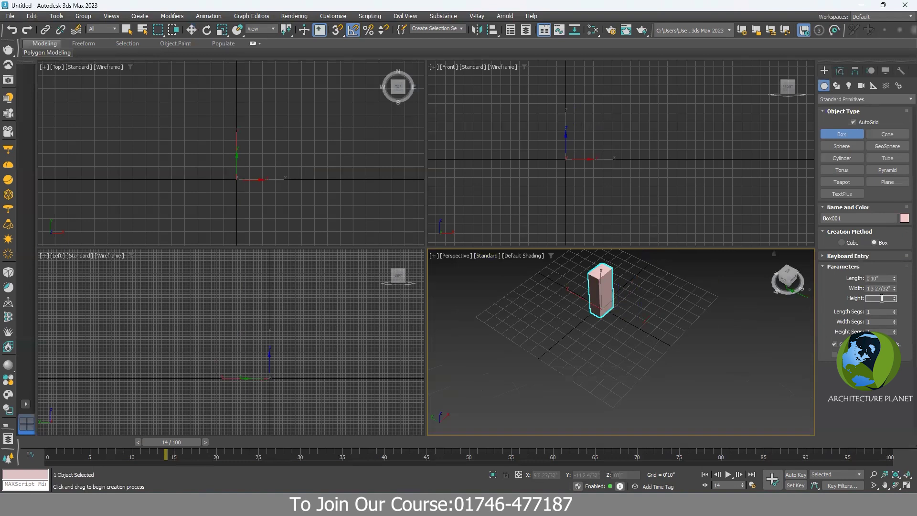
key("Return")
middle_click_drag(715, 348, 590, 363, "alt")
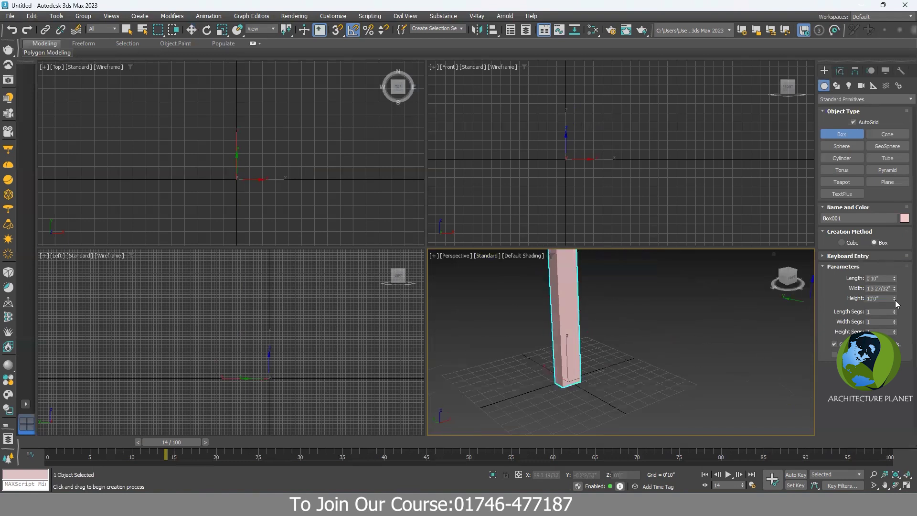
key("BackSpace")
key("Return")
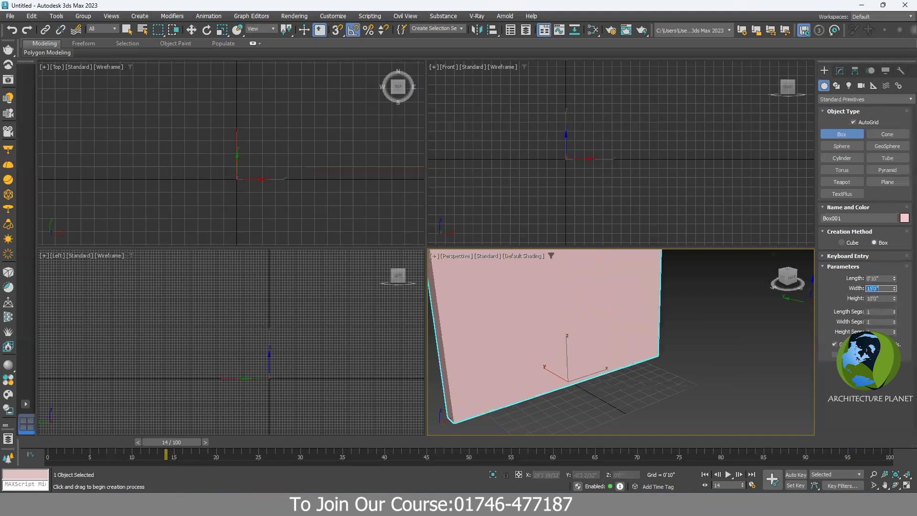
scroll(726, 319, "down", 5)
middle_click_drag(722, 320, 640, 359)
middle_click_drag(640, 359, 561, 366, "alt")
scroll(634, 371, "up", 3)
middle_click_drag(627, 390, 610, 373, "alt")
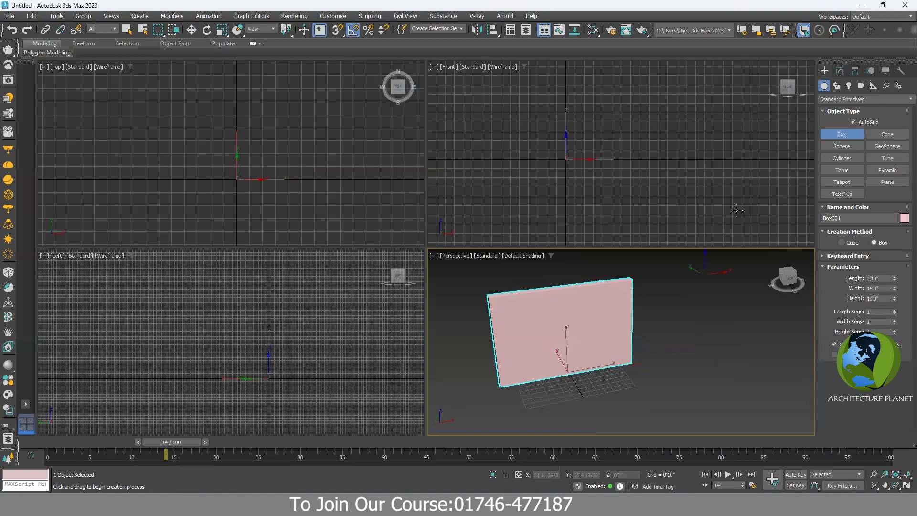
left_click(840, 70)
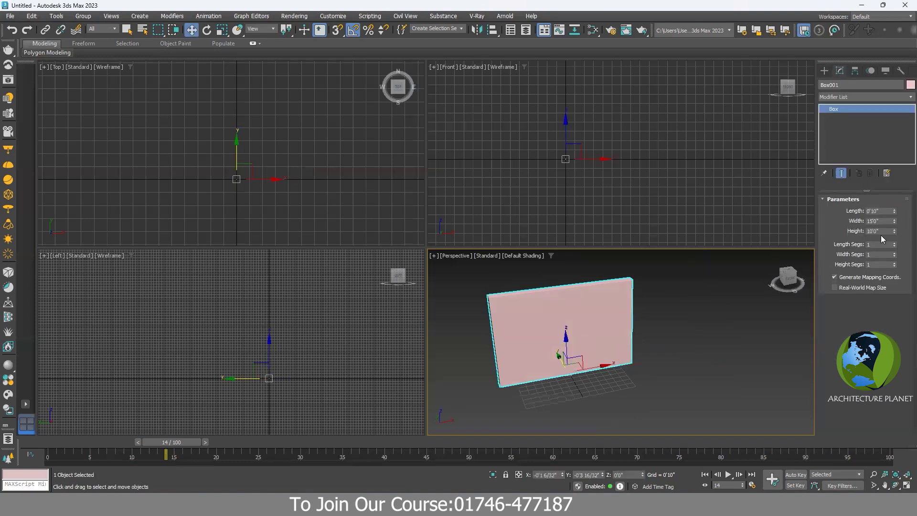
- Raise the wall's Length Segs to 16 in the Modify panel and inspect the wall
mouse_move(894, 245)
left_mouse_down()
mouse_move(892, 274)
mouse_move(893, 230)
mouse_move(891, 254)
left_mouse_up()
scroll(562, 329, "up", 3)
middle_click_drag(553, 325, 618, 350)
middle_click_drag(618, 349, 631, 314, "alt")
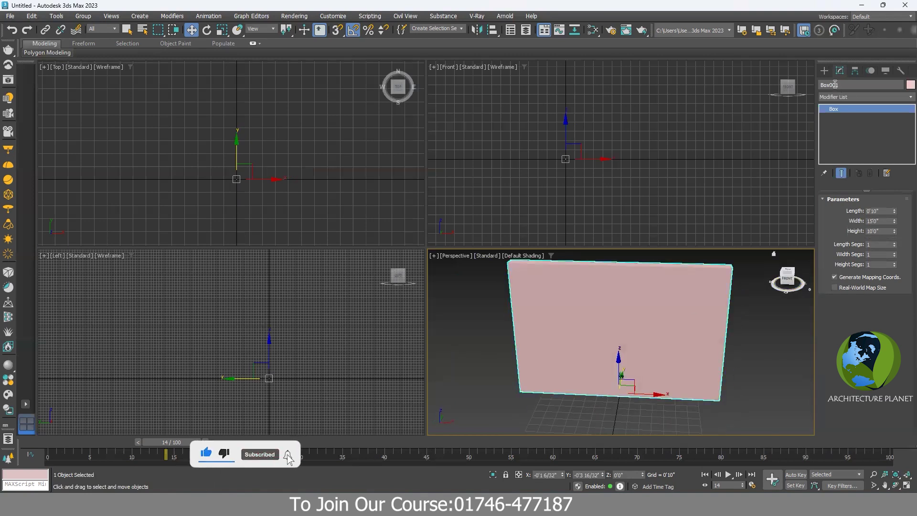
left_click(823, 70)
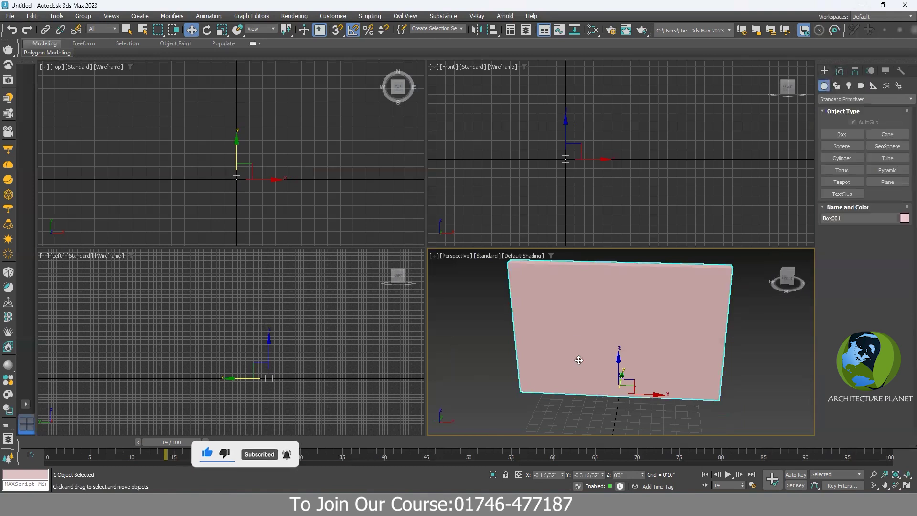
left_click(840, 70)
middle_click_drag(624, 353, 629, 375, "alt")
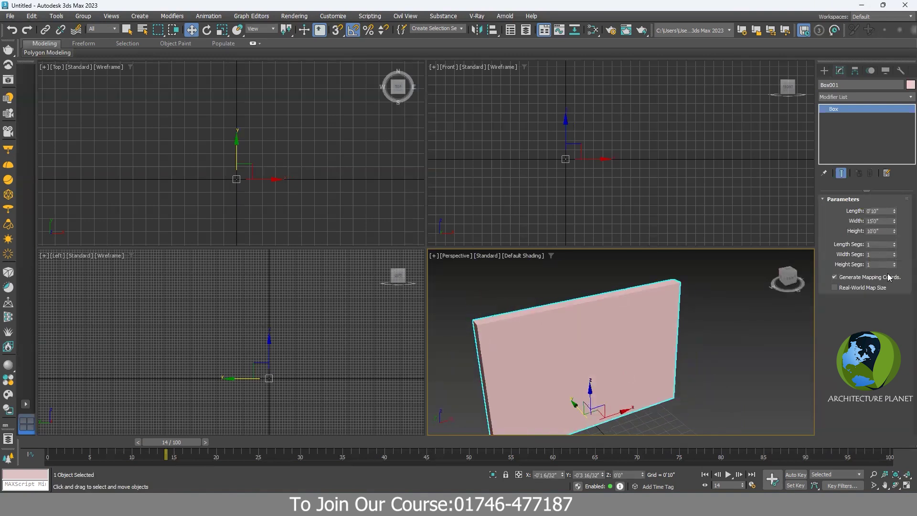
- Switch Perspective to Edged Faces with F4 and return Length Segs to 1
key("F4")
left_click_drag(893, 255, 885, 291)
middle_click_drag(617, 348, 610, 319, "alt")
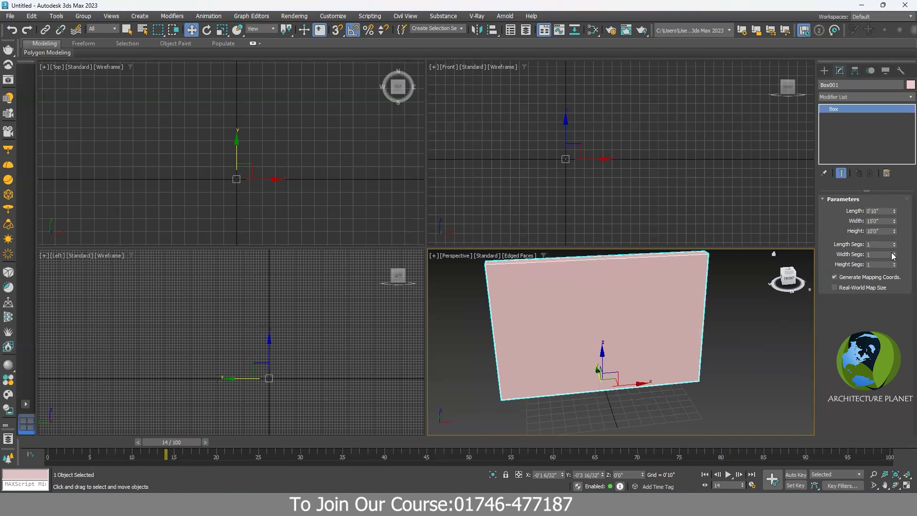
- Set Width Segs to 14 and toggle Edged Faces off and on to compare the strips
middle_click_drag(634, 328, 628, 338)
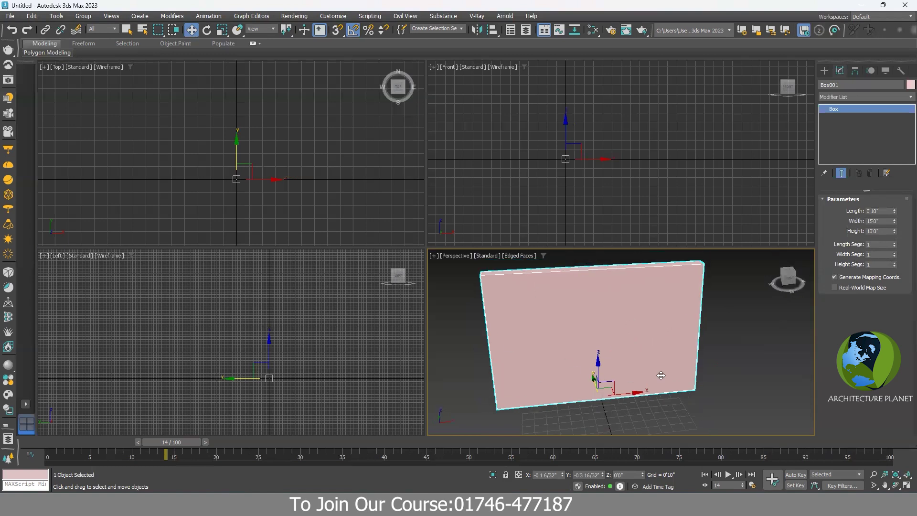
left_click_drag(895, 258, 895, 233)
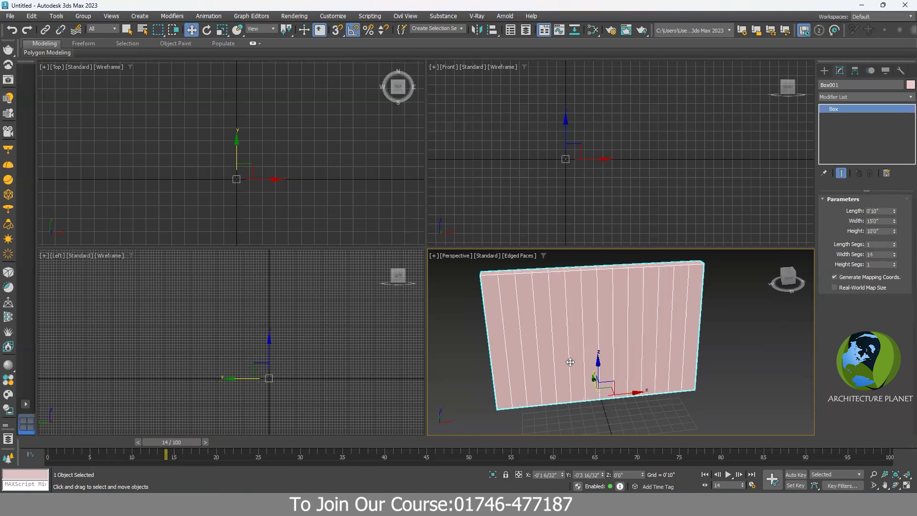
key("F4")
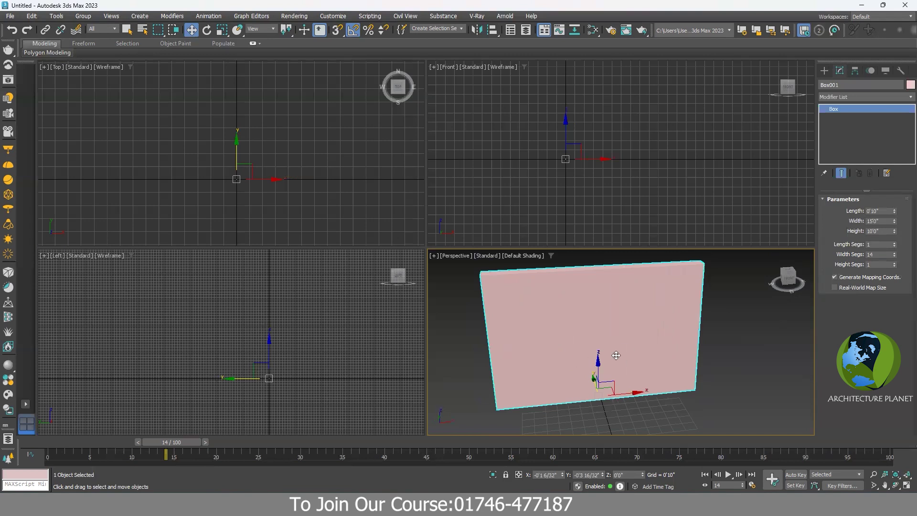
key("F4")
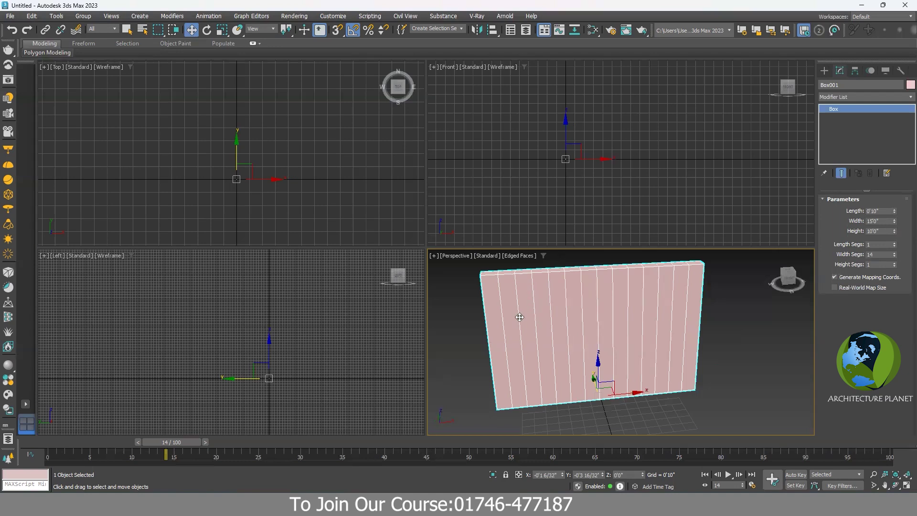
middle_click_drag(515, 332, 561, 340)
key("super")
key("super")
scroll(635, 309, "up", 3)
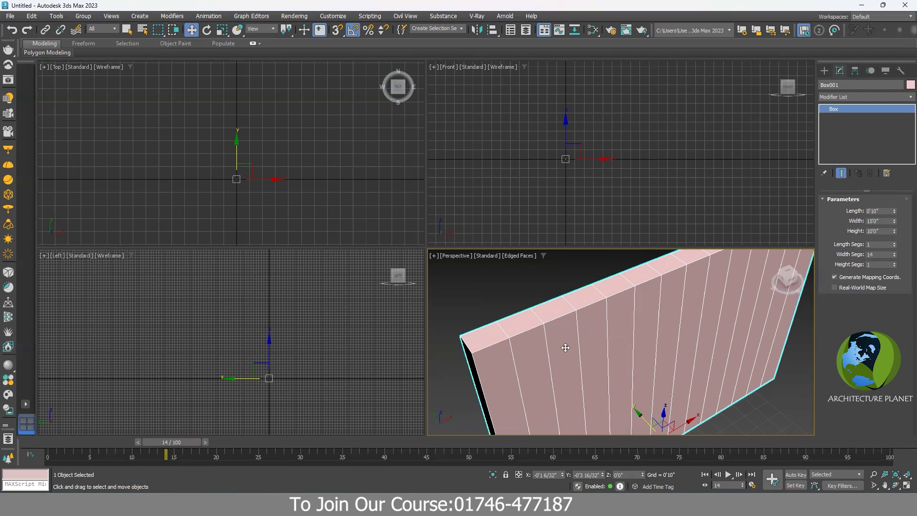
key("F4")
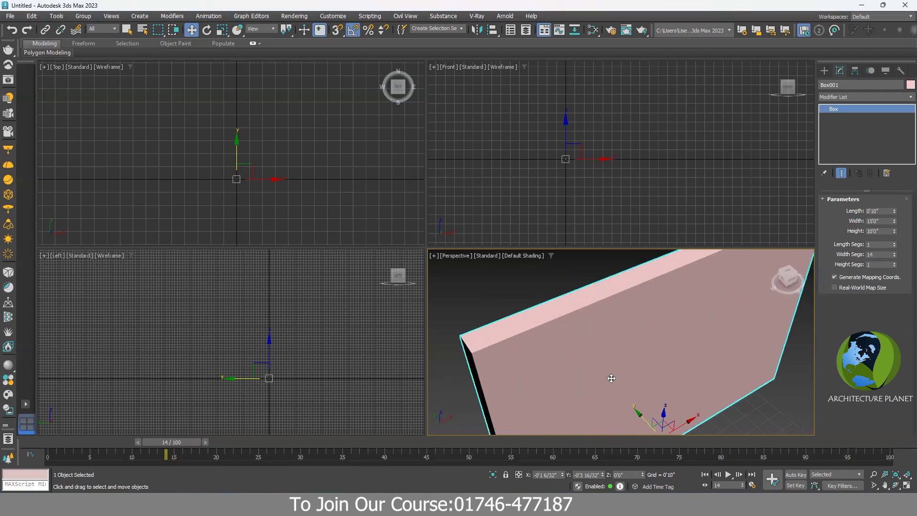
key("F4")
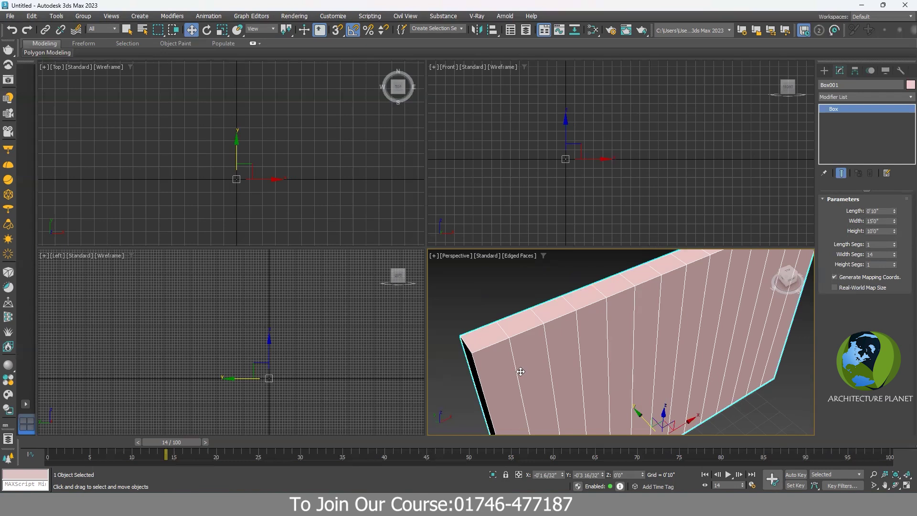
scroll(539, 381, "down", 2)
mouse_move(547, 384)
middle_mouse_down()
mouse_move(486, 328)
mouse_move(526, 360)
mouse_move(531, 384)
middle_mouse_up()
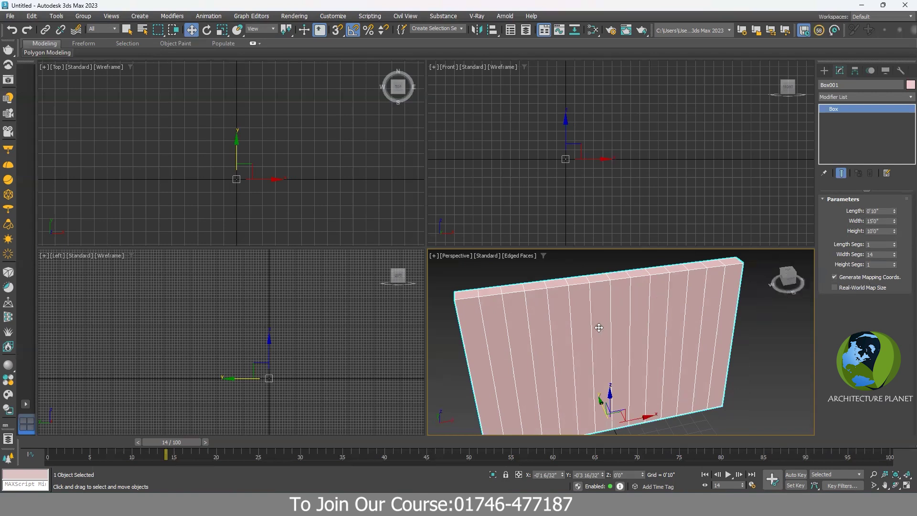
- Drop Width Segs to 1, then step it up through 2 to 3 segments
left_click_drag(895, 260, 890, 267)
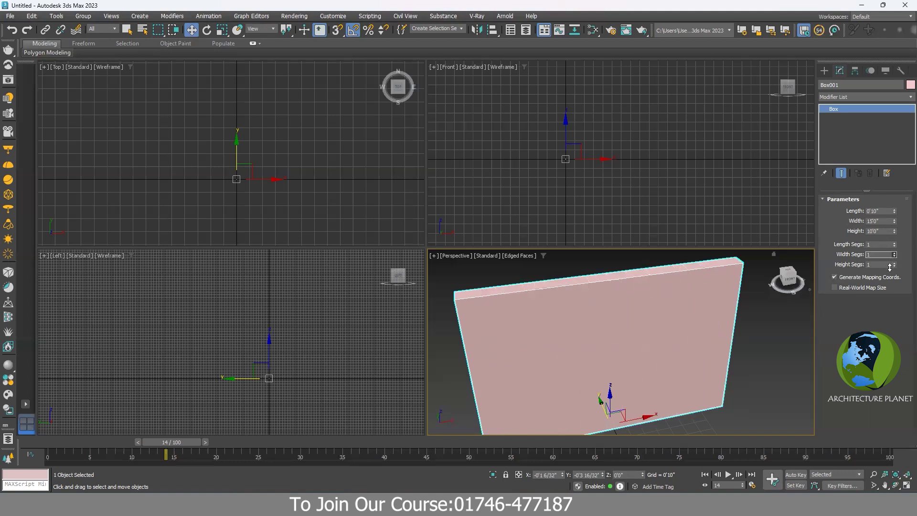
left_click(895, 253)
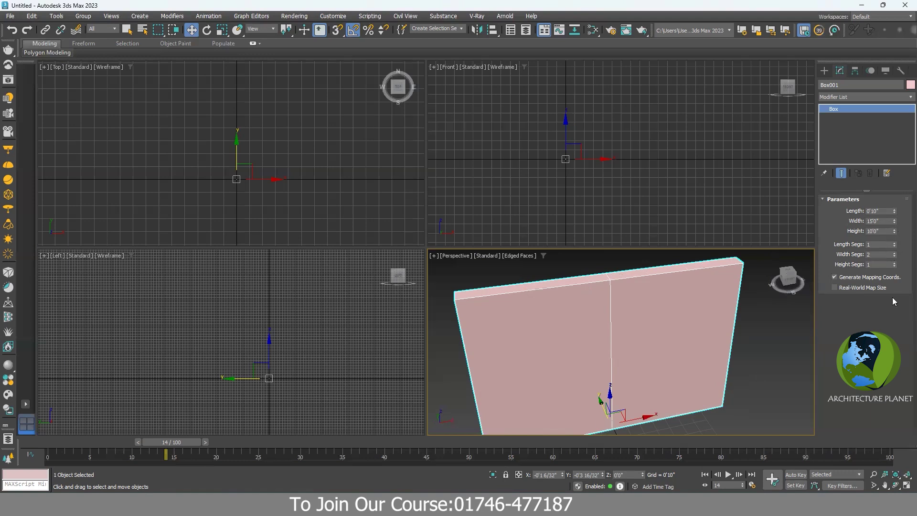
left_click(894, 253)
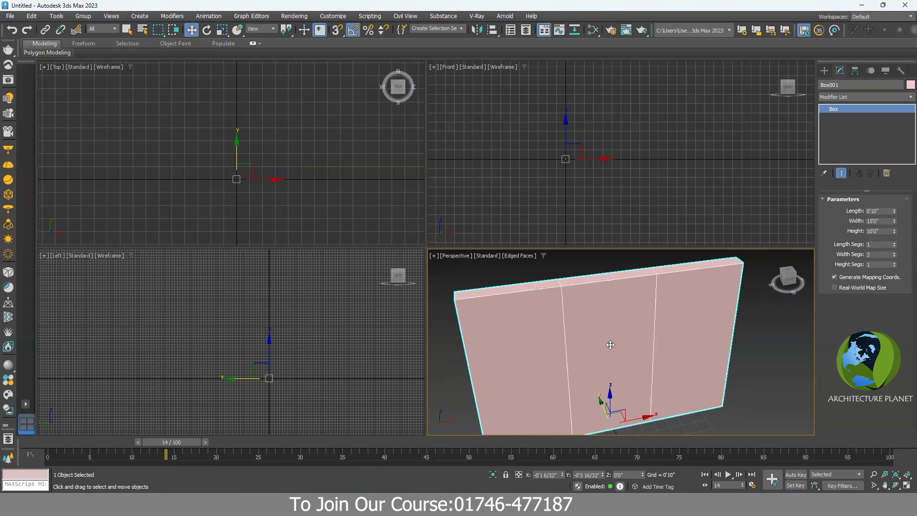